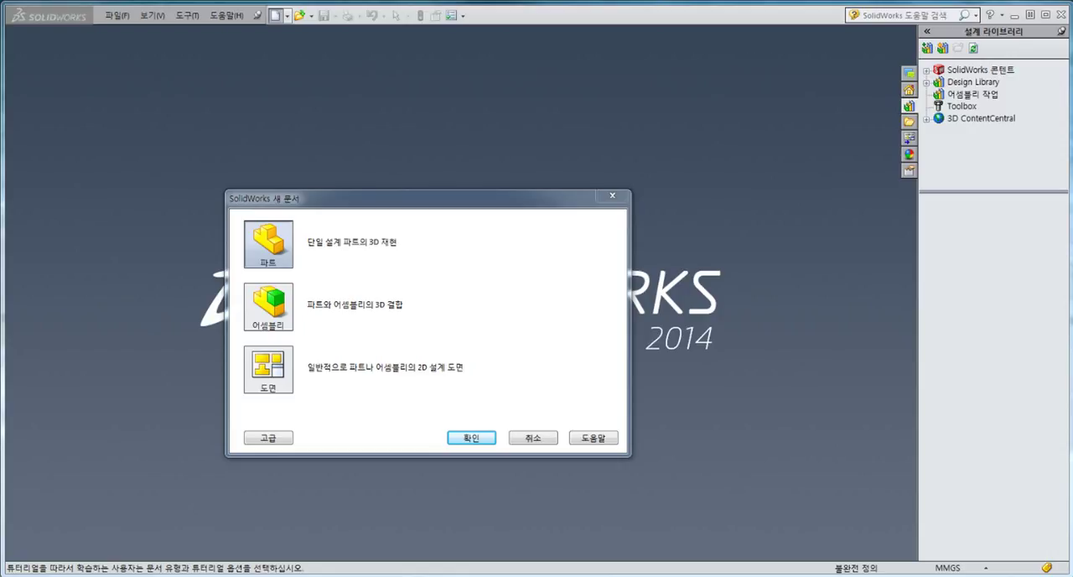
Step: Create a new assembly document and dismiss the initial component insertion
left_click(282, 315)
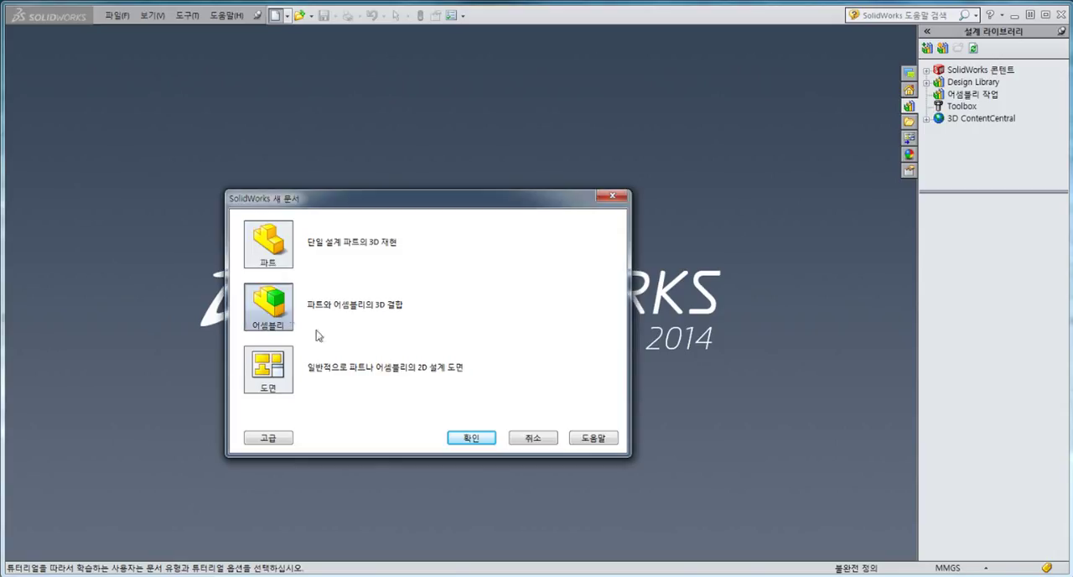
left_click(470, 437)
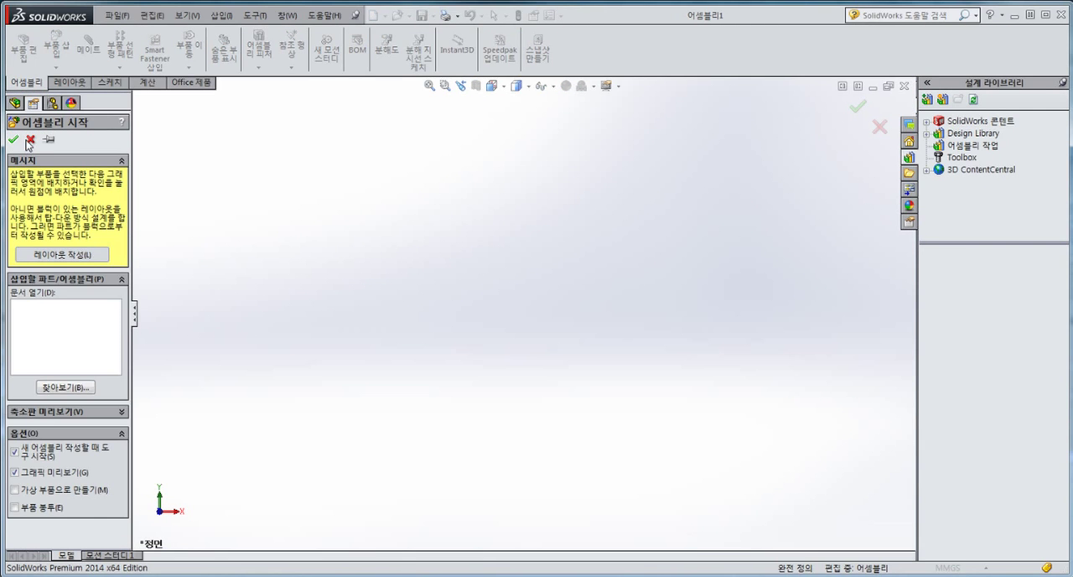
left_click(30, 141)
Step: Open the 어셈블리 작업 folder in the design library and place Upper_Connecting_Rod on the assembly origin
left_click(982, 146)
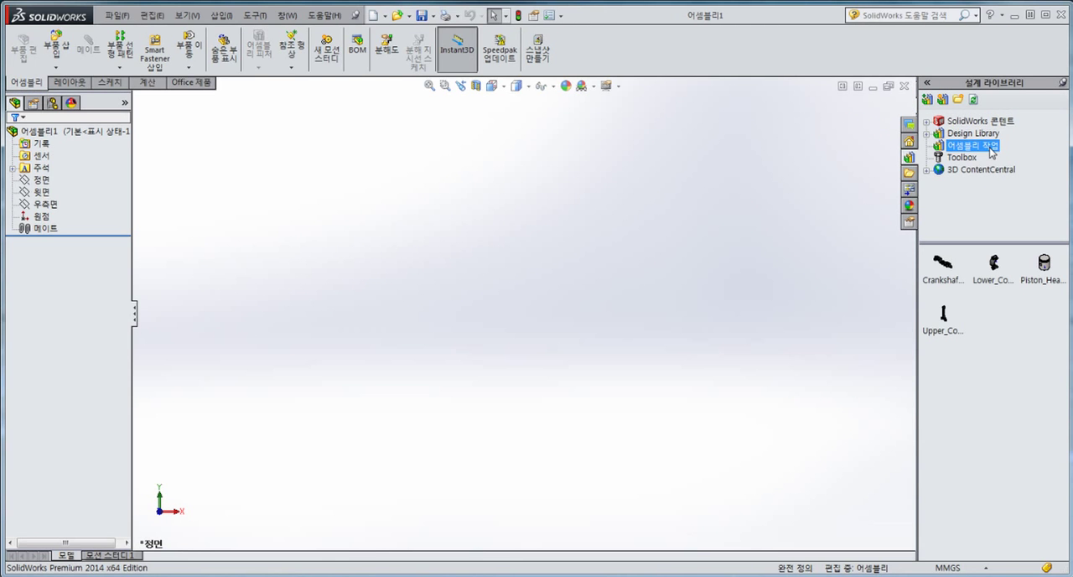
left_click(1012, 328)
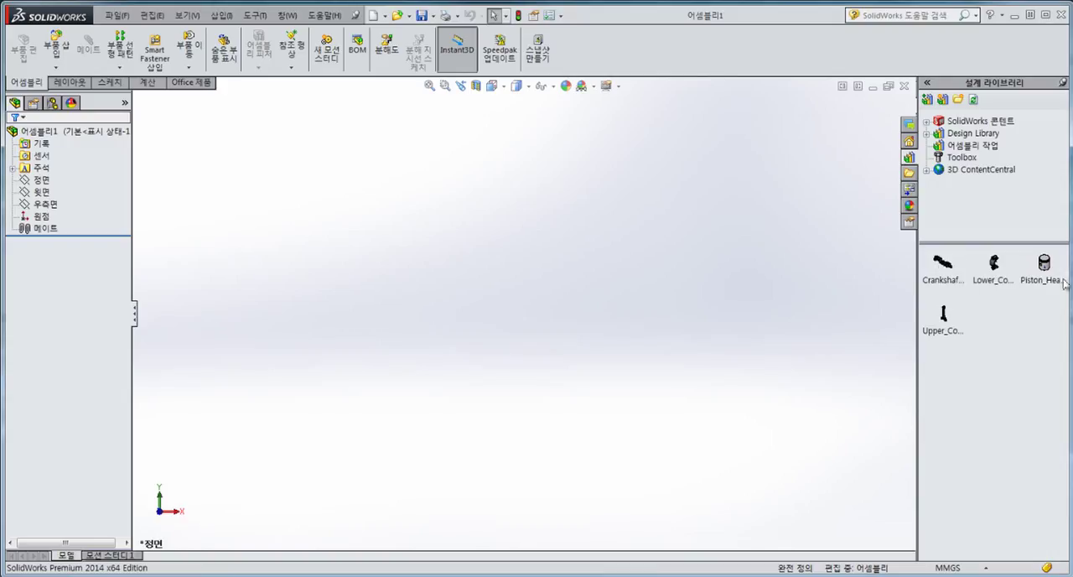
left_click(39, 216)
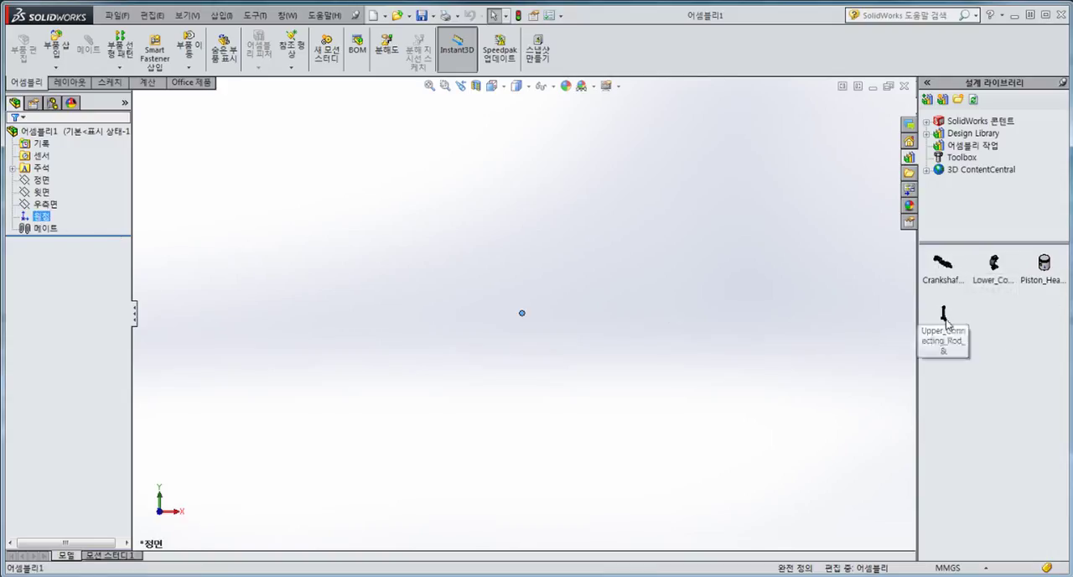
left_click_drag(945, 314, 524, 313)
scroll(548, 243, "up", 3)
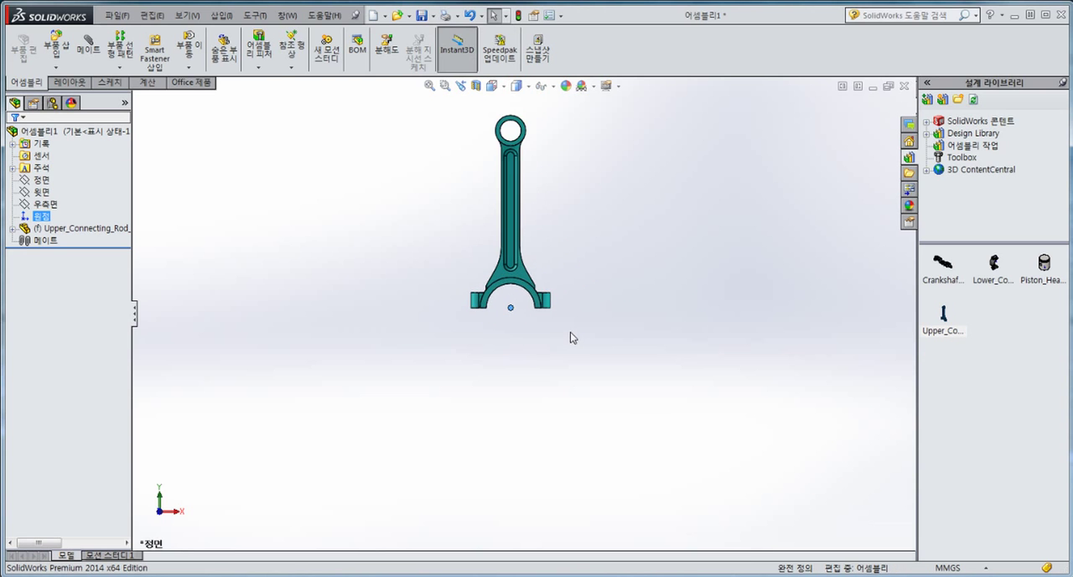
Step: Insert Lower_Connecting_Rod below the upper rod's large end and Piston_Head beside the rod's small end
scroll(515, 333, "down", 4)
scroll(521, 337, "down", 3)
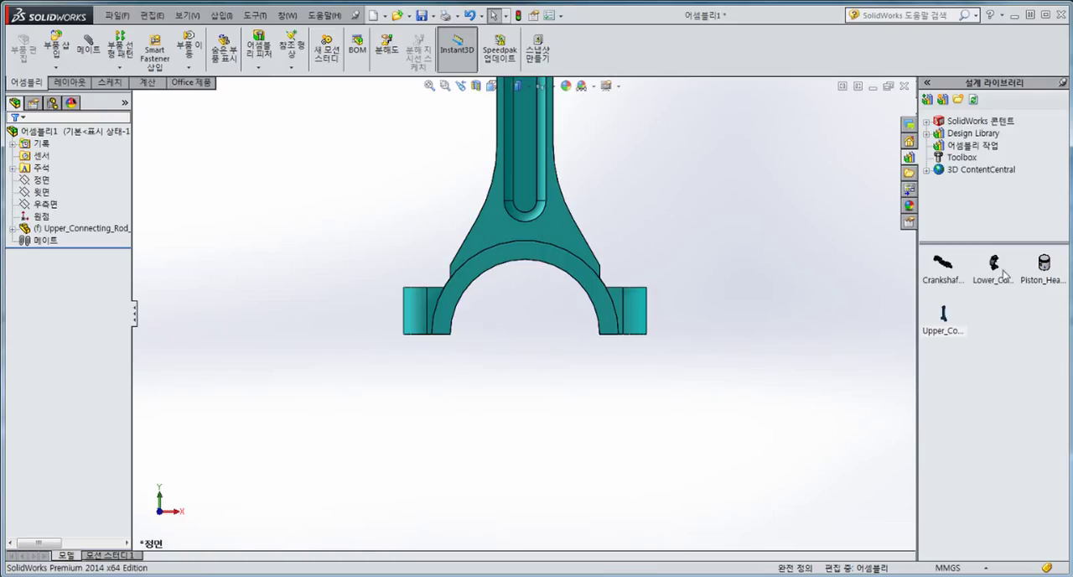
left_click_drag(1004, 273, 474, 416)
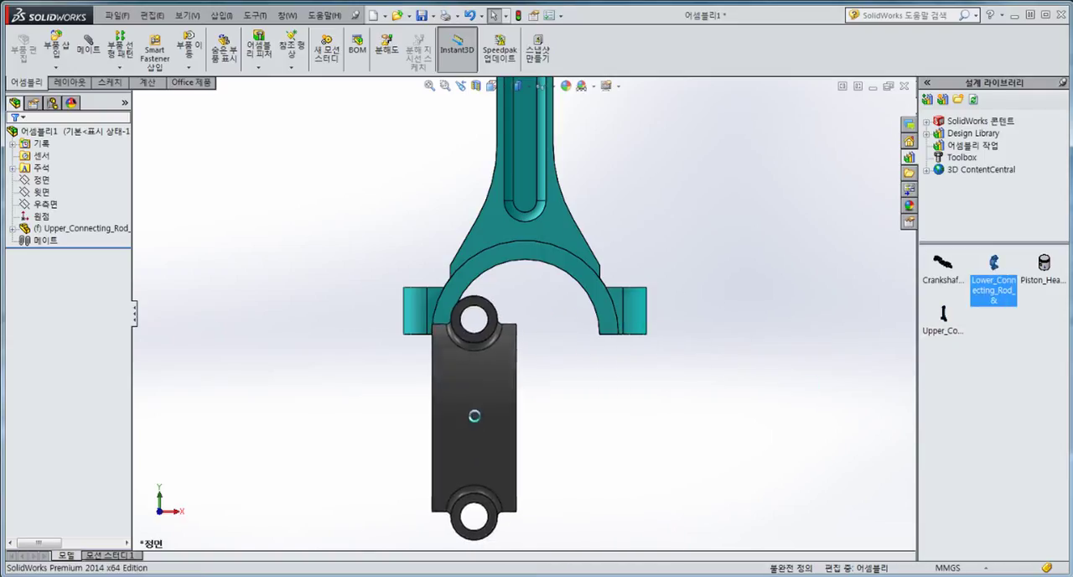
scroll(551, 383, "up", 6)
scroll(569, 229, "down", 1)
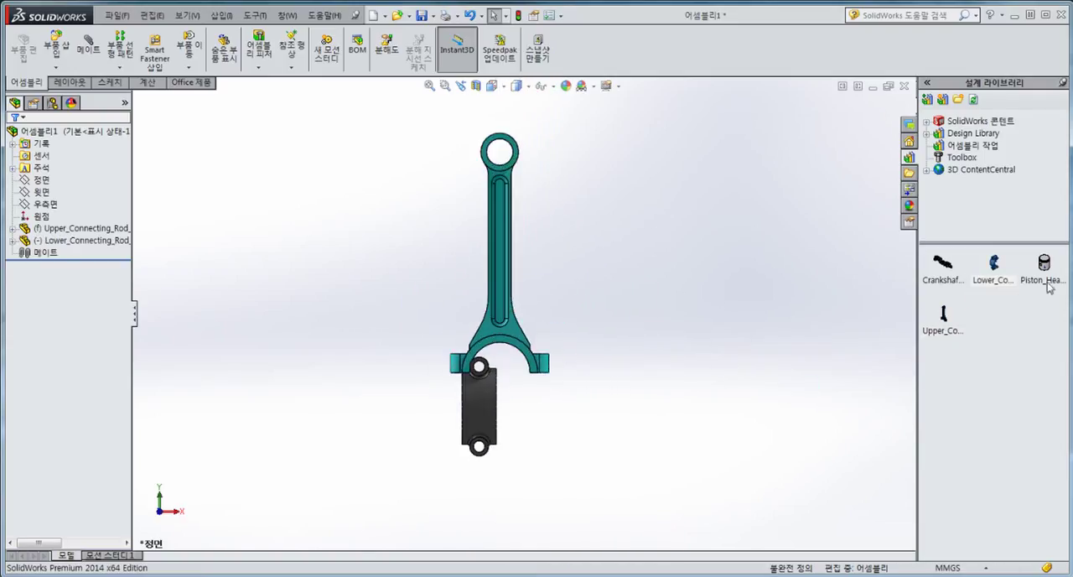
left_click_drag(1044, 276, 618, 176)
Step: Rotate the lower connecting rod cap so its open side faces up toward the upper rod
scroll(539, 363, "down", 2)
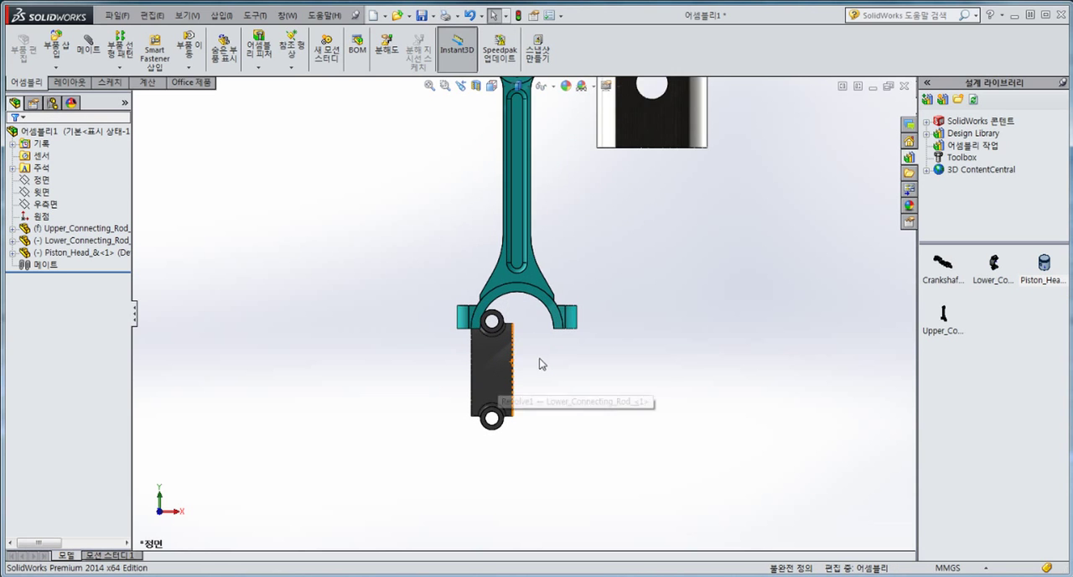
middle_click_drag(538, 362, 511, 369)
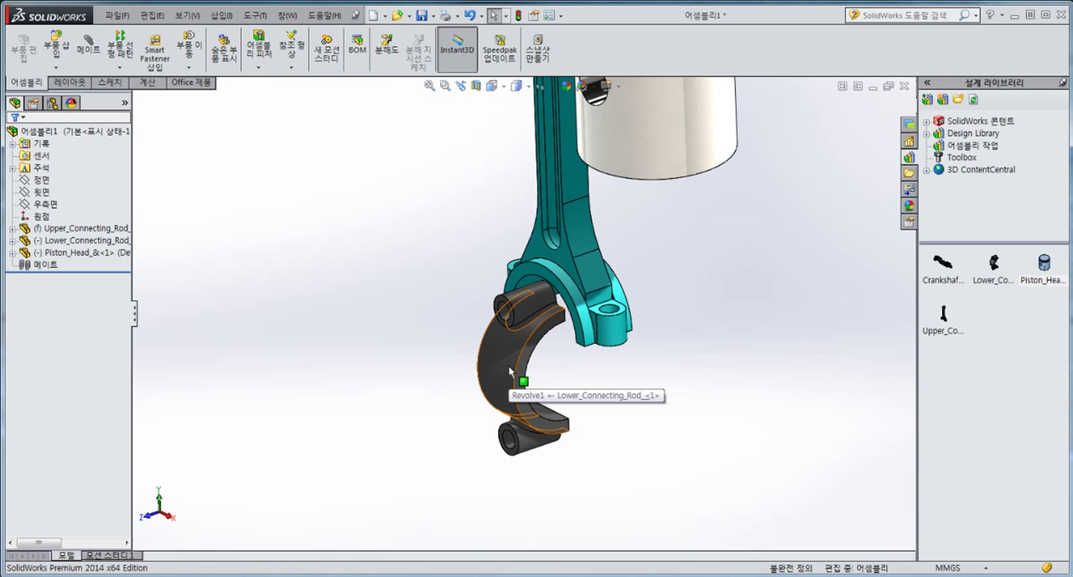
left_click_drag(513, 352, 391, 384)
right_click_drag(390, 383, 387, 358)
left_click(750, 382)
Step: Move the piston head up and away from the upper connecting rod
scroll(539, 317, "up", 1)
scroll(526, 317, "down", 2)
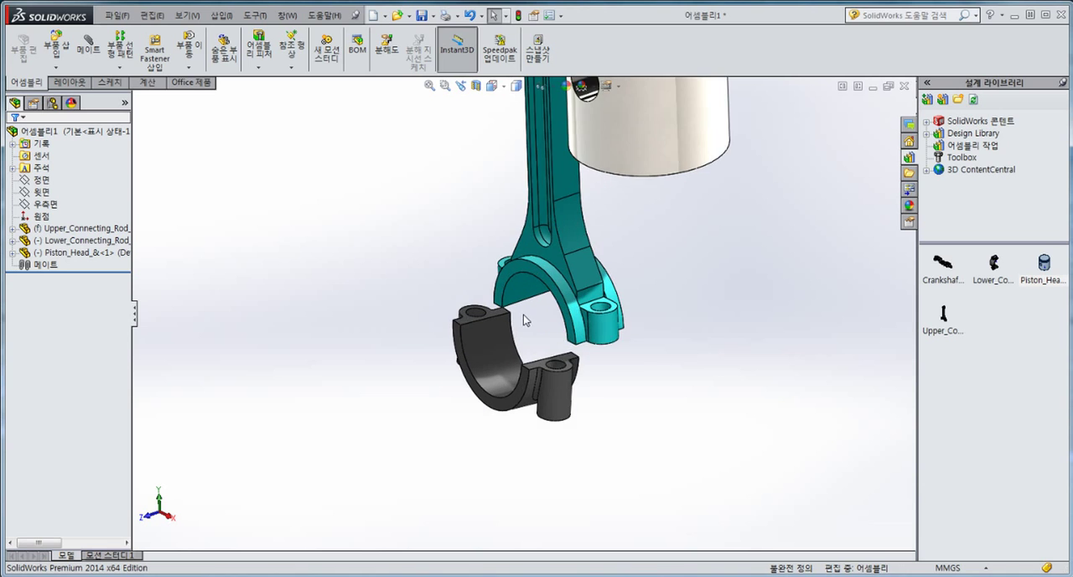
scroll(530, 317, "up", 5)
scroll(571, 207, "down", 2)
left_click_drag(570, 205, 623, 156)
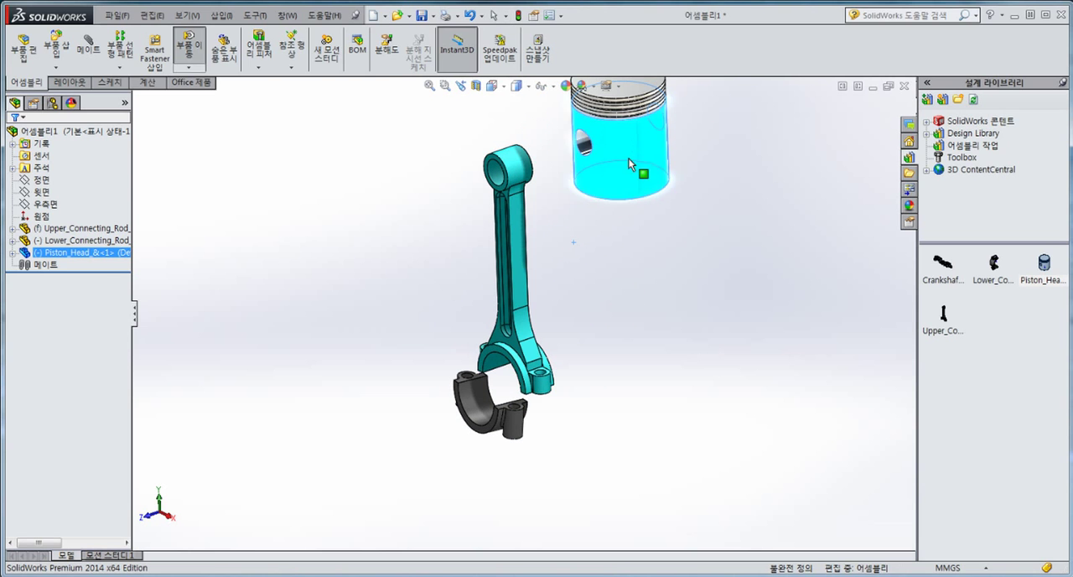
scroll(474, 392, "down", 3)
scroll(471, 392, "down", 2)
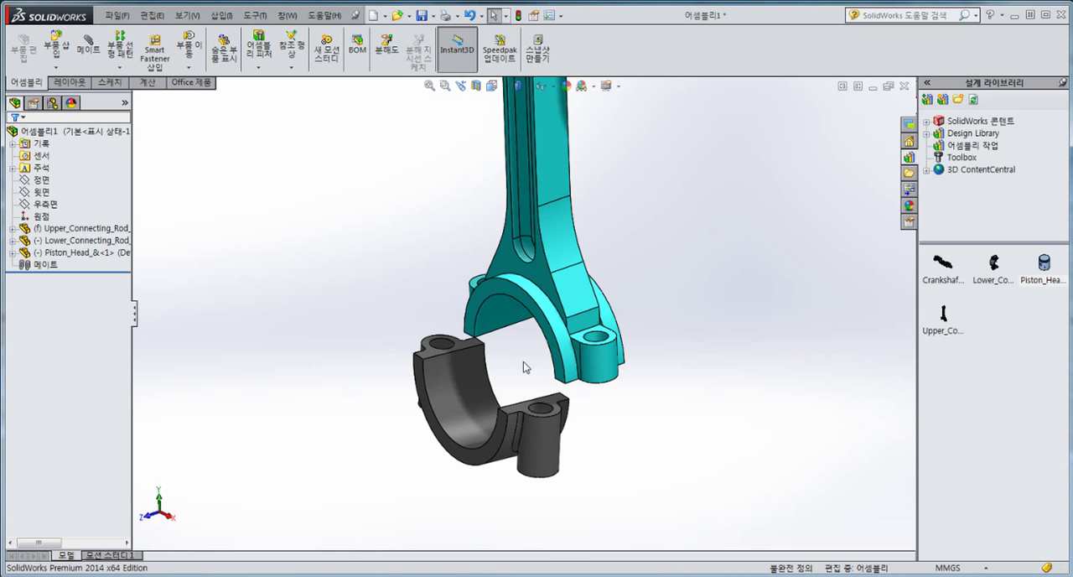
scroll(577, 350, "down", 3)
left_click(632, 312)
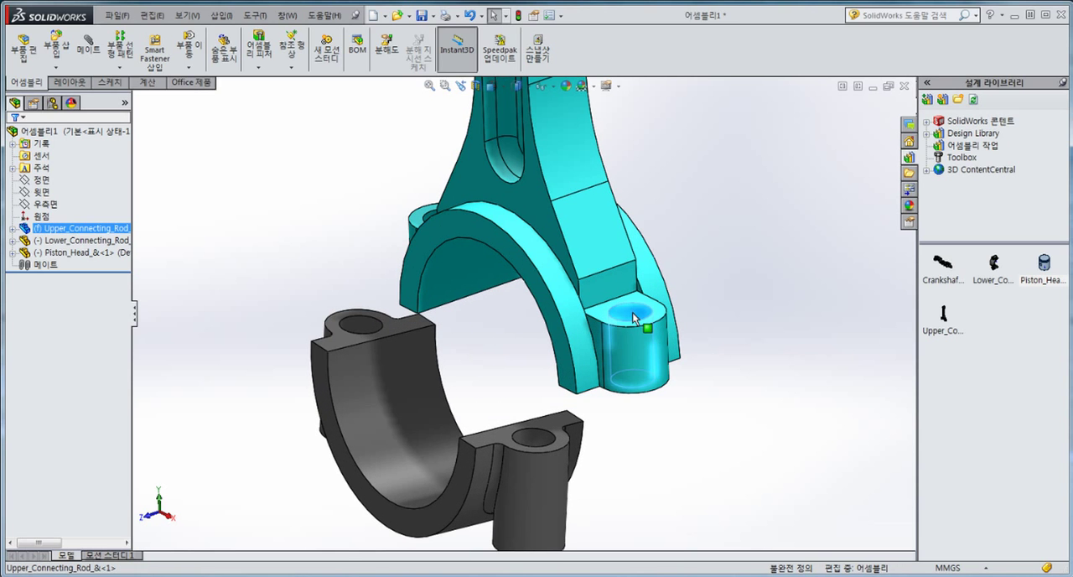
left_click(533, 436, "ctrl")
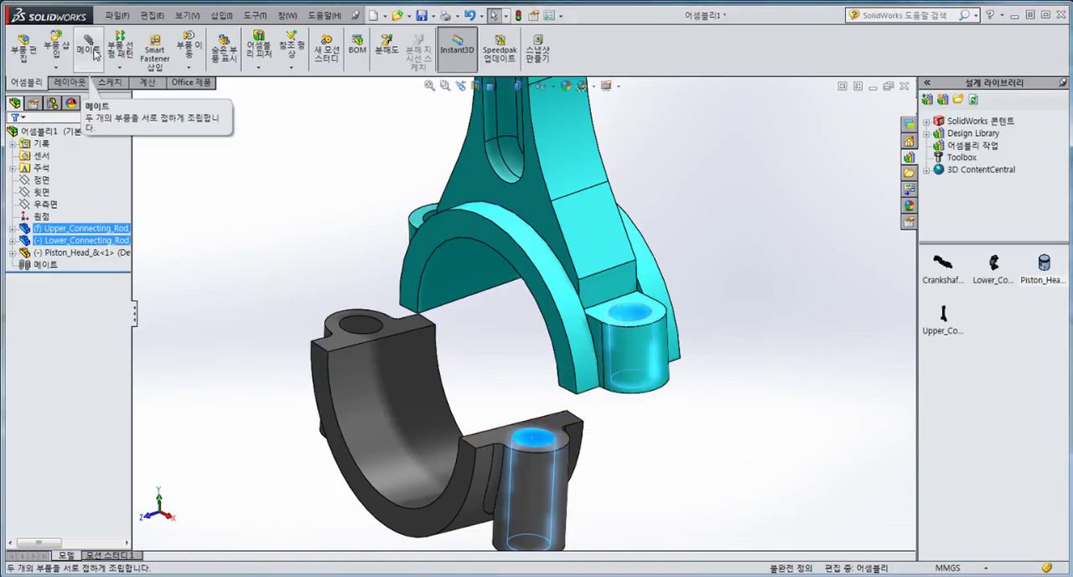
left_click(95, 56)
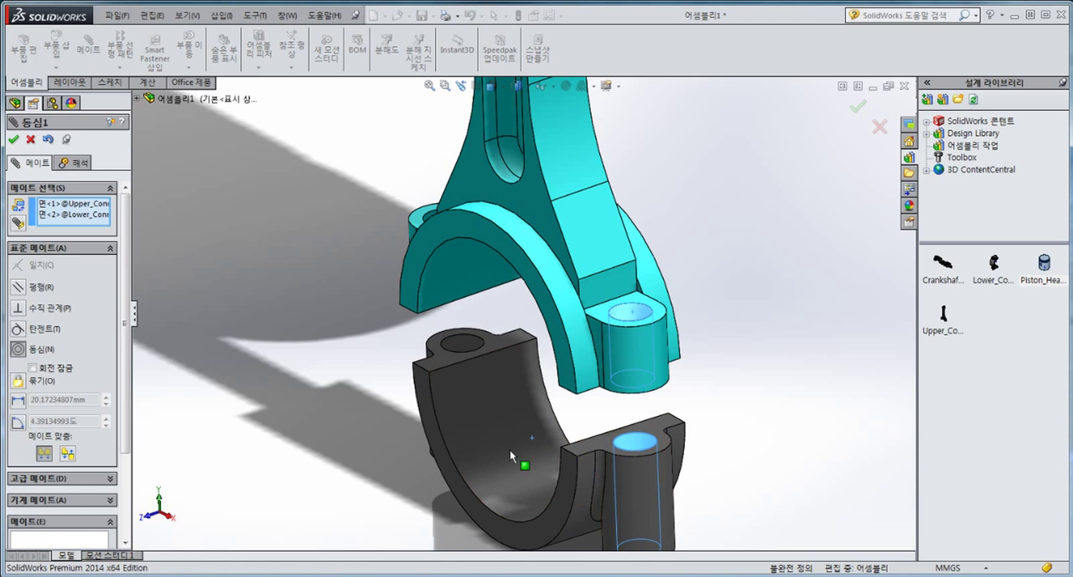
scroll(679, 524, "up", 2)
scroll(600, 419, "down", 1)
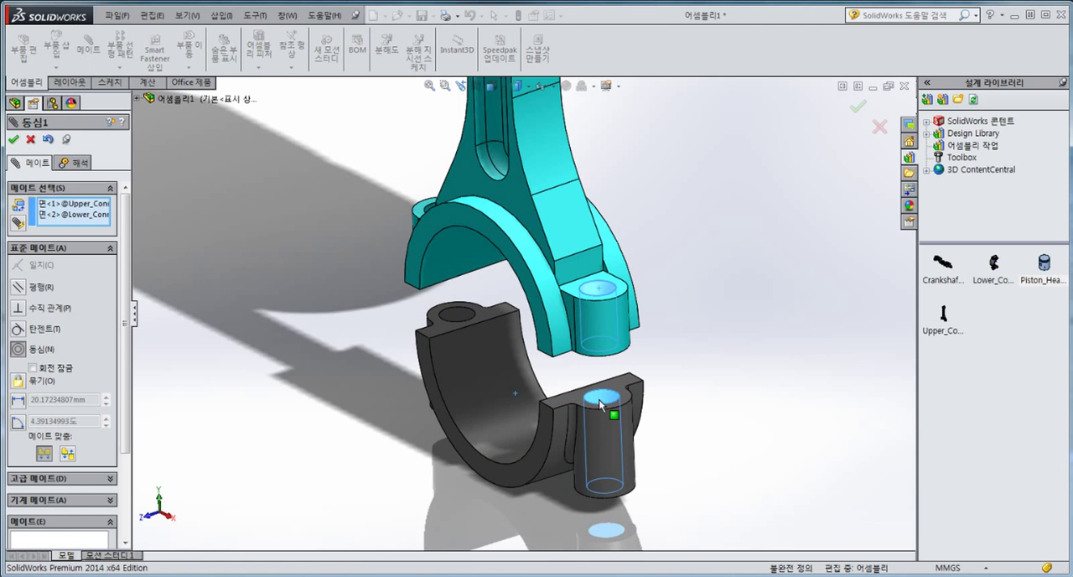
left_click(31, 140)
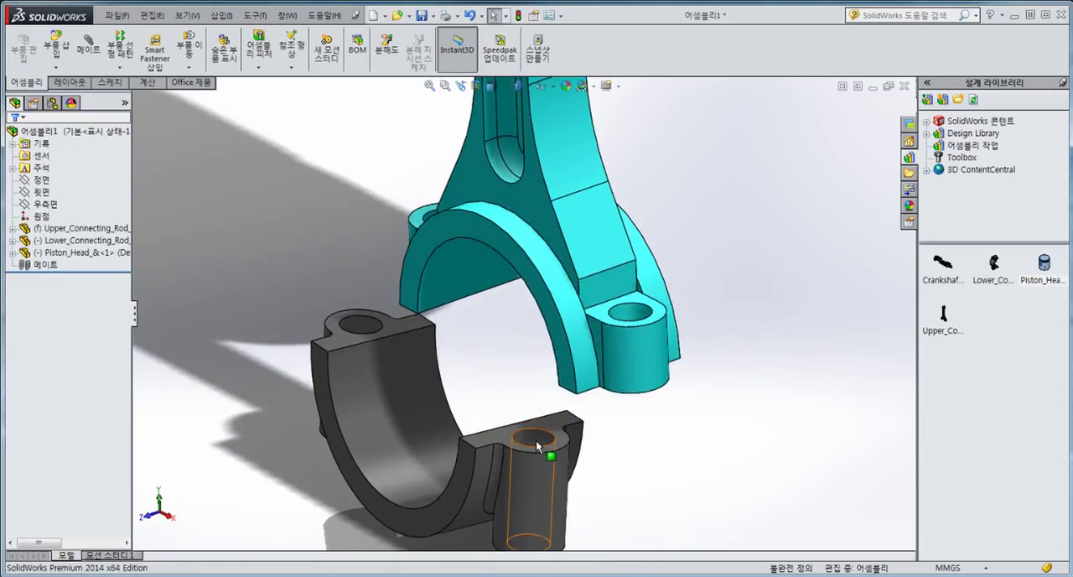
Step: Add a concentric mate between the matching bolt holes on one side of the lower cap and upper connecting rod
left_click(537, 444)
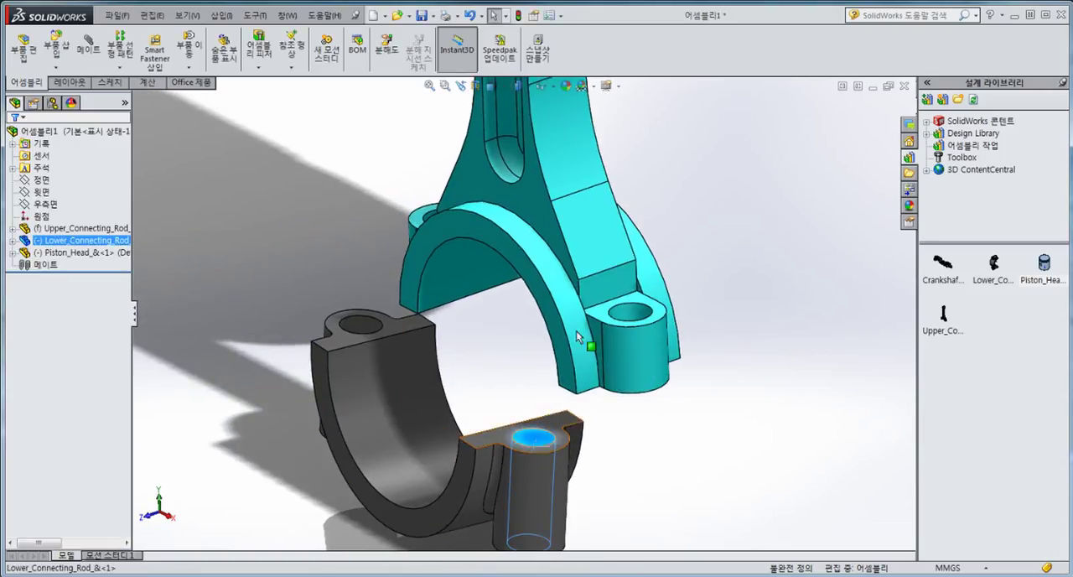
left_click(629, 314, "ctrl")
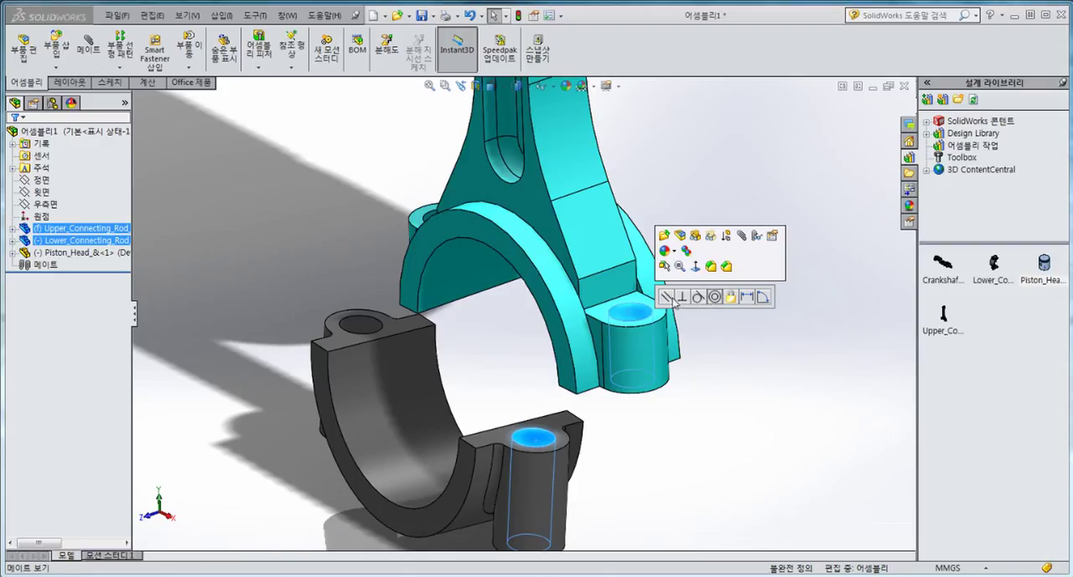
left_click(714, 296)
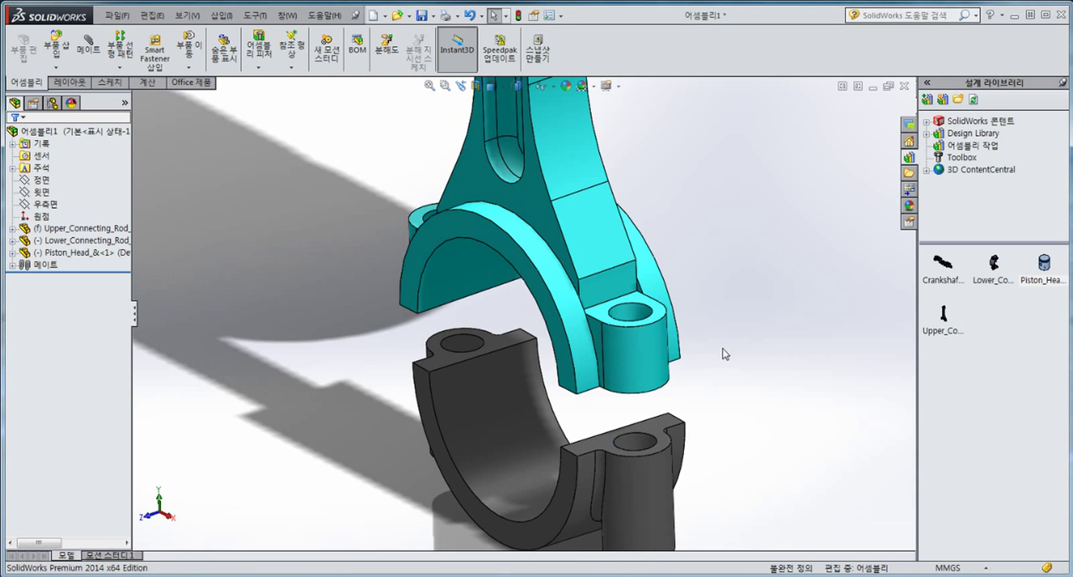
Step: Add a concentric mate between the bolt holes on the opposite side of the upper rod and lower cap
scroll(462, 348, "up", 1)
middle_click(466, 346)
middle_click_drag(466, 346, 580, 415)
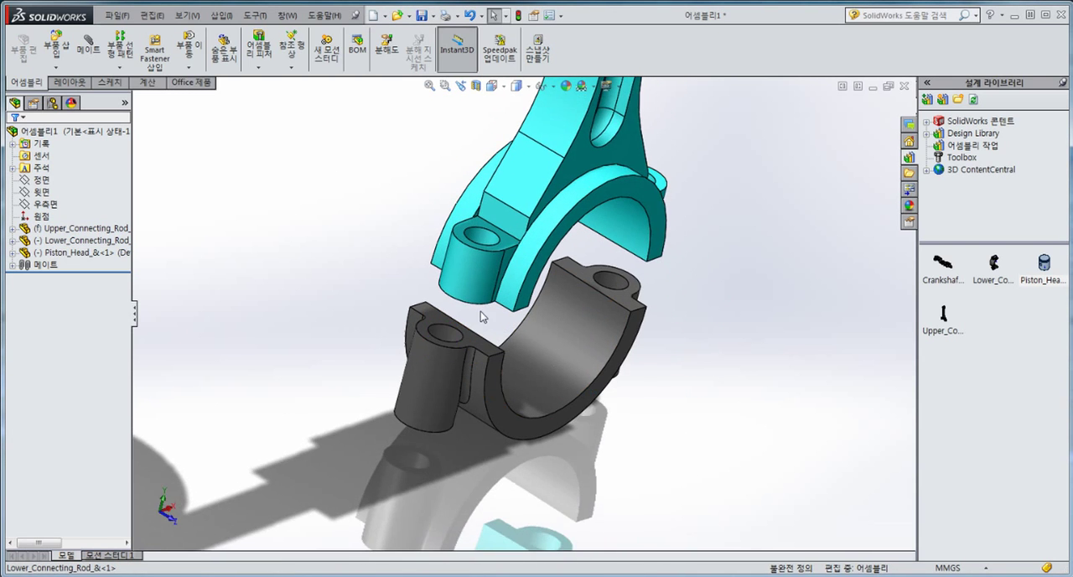
scroll(482, 315, "down", 2)
left_click(491, 209)
left_click(433, 347, "ctrl")
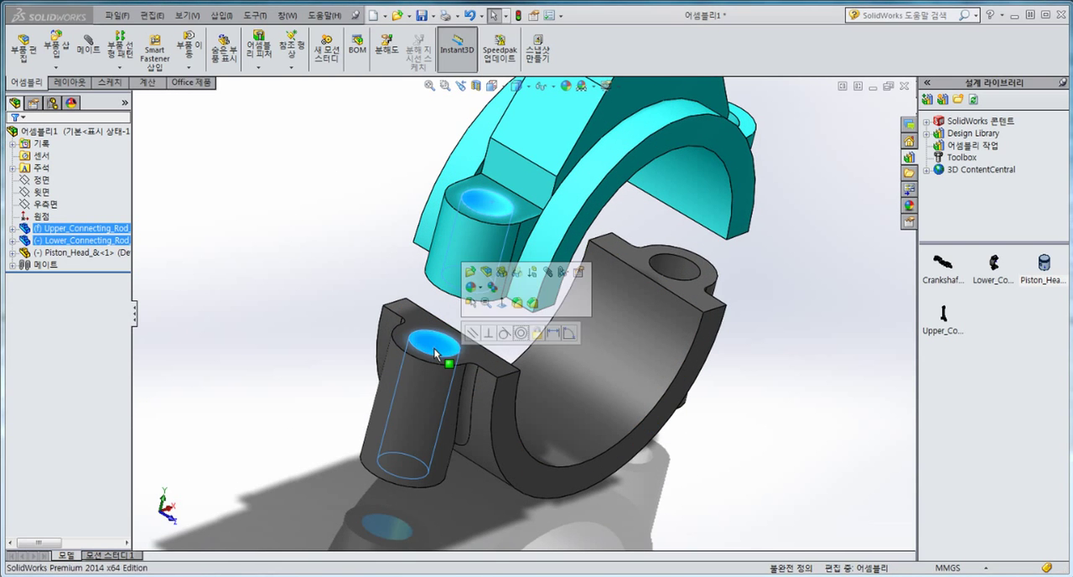
left_click(521, 334)
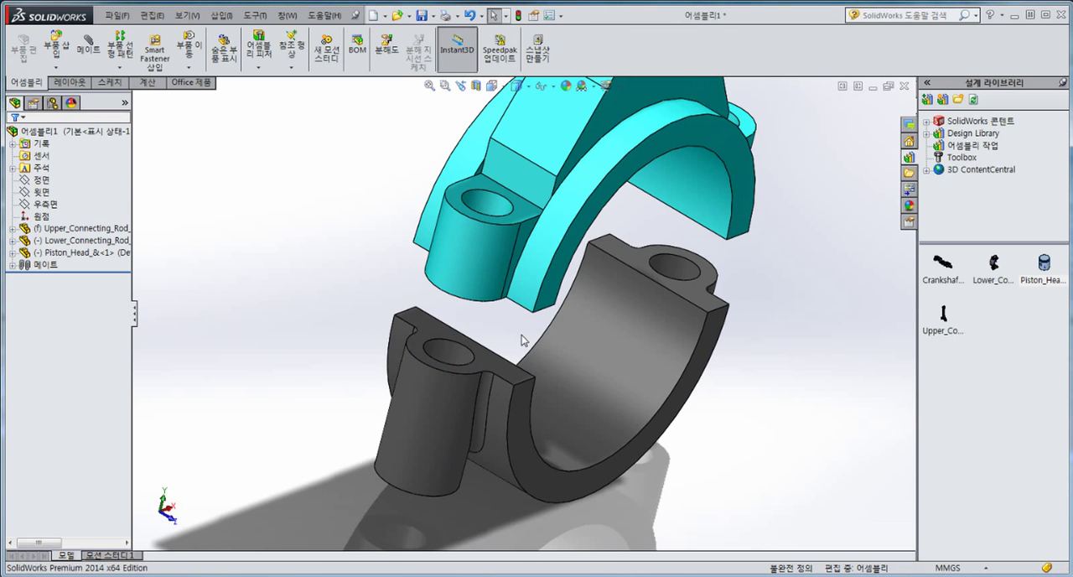
Step: Turn off RealView Graphics and the shadows shown in shaded mode
middle_click_drag(523, 339, 463, 327)
left_click(617, 87)
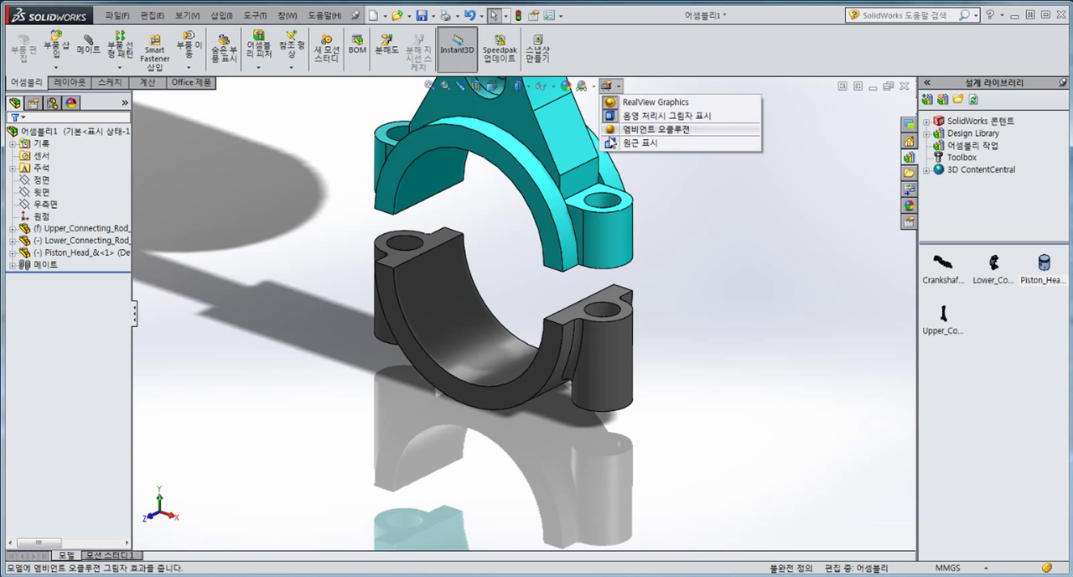
left_click(614, 114)
left_click(619, 88)
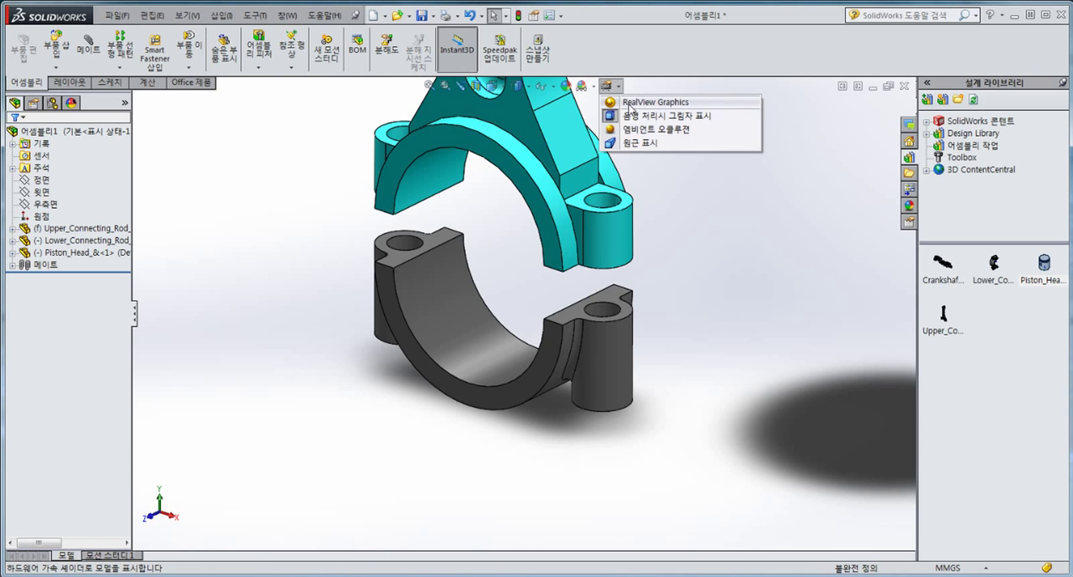
left_click(616, 116)
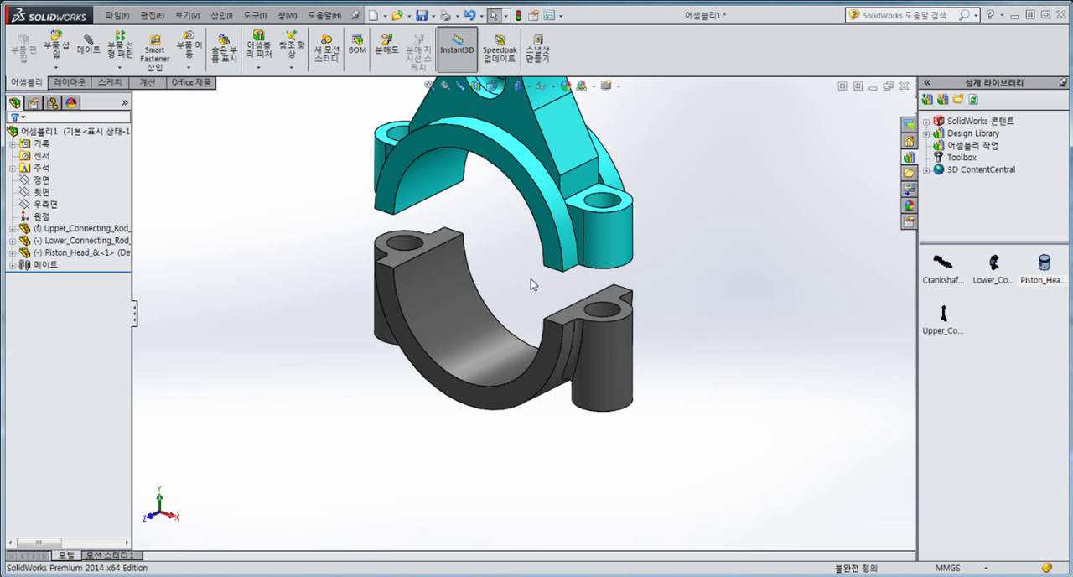
scroll(530, 284, "up", 3)
scroll(565, 306, "down", 3)
middle_click_drag(565, 306, 670, 206)
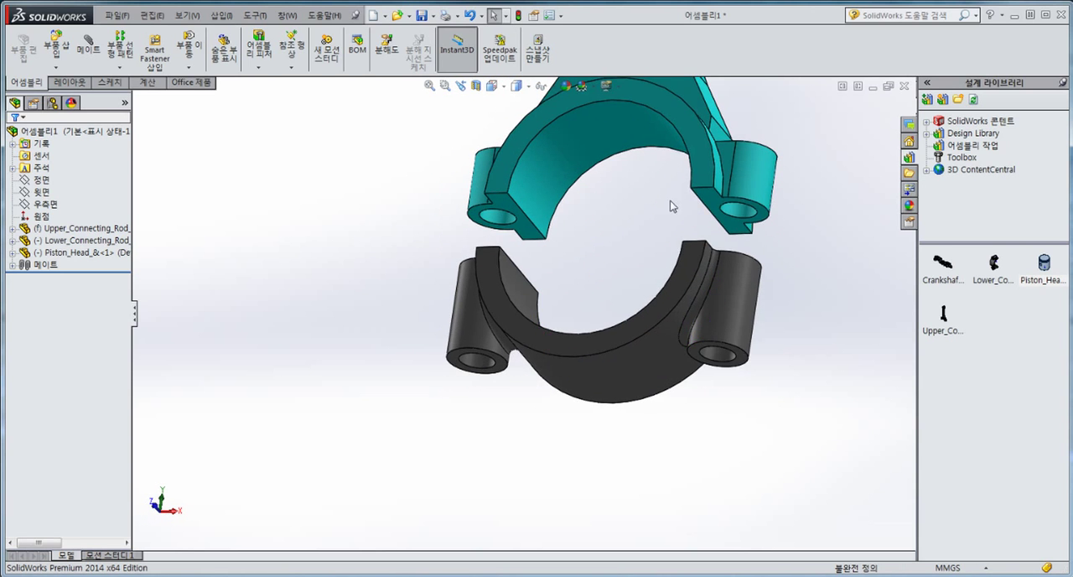
scroll(721, 214, "down", 2)
left_click(694, 236)
middle_click_drag(694, 242, 566, 283)
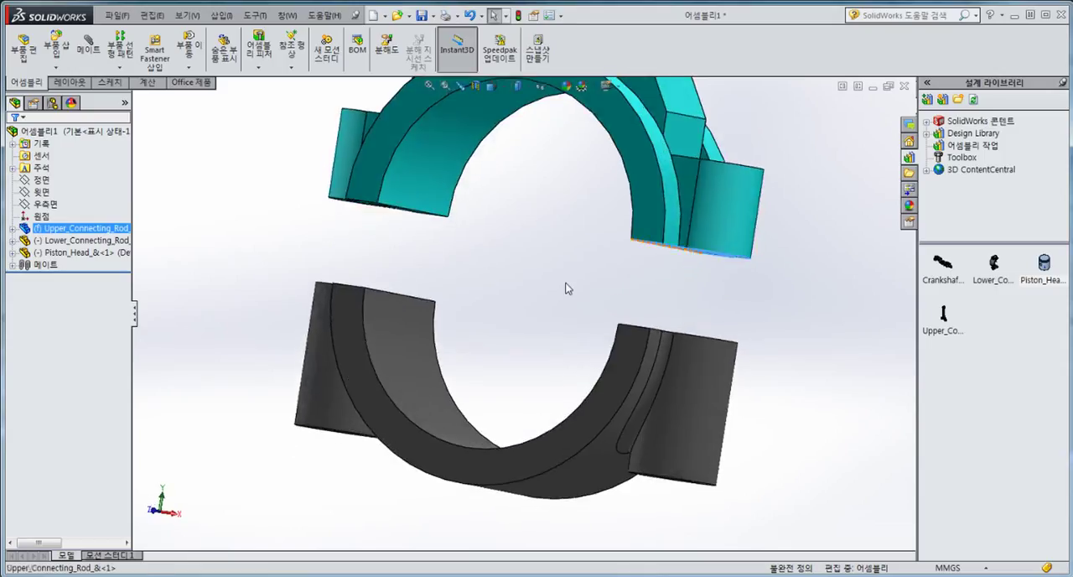
left_click(566, 288)
Step: Add a coincident mate between the upper rod's flat joint face and the lower cap's matching joint face
scroll(566, 288, "up", 2)
left_click(89, 46)
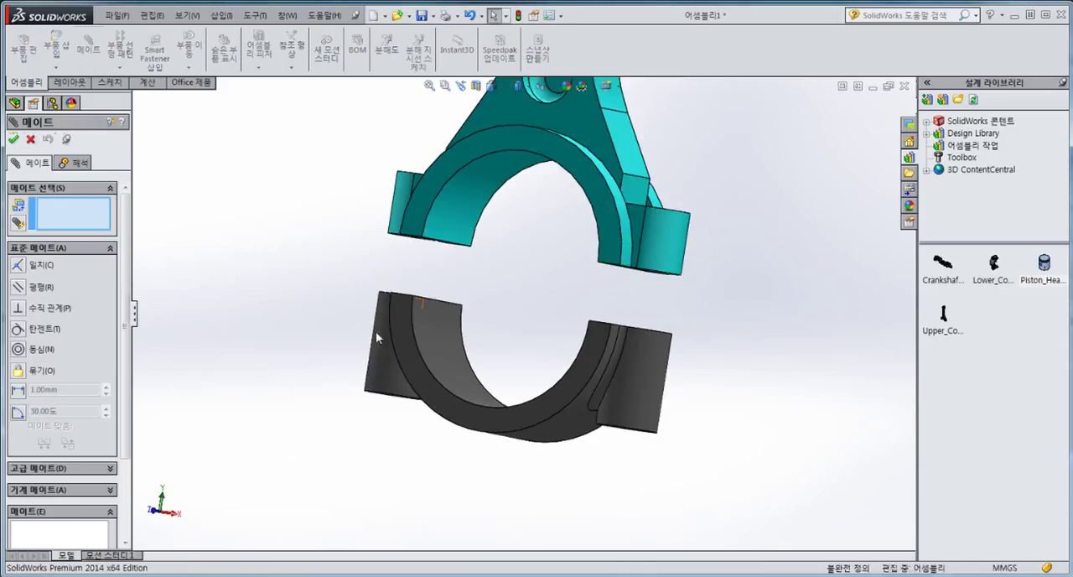
middle_click_drag(386, 290, 386, 239)
scroll(388, 239, "down", 2)
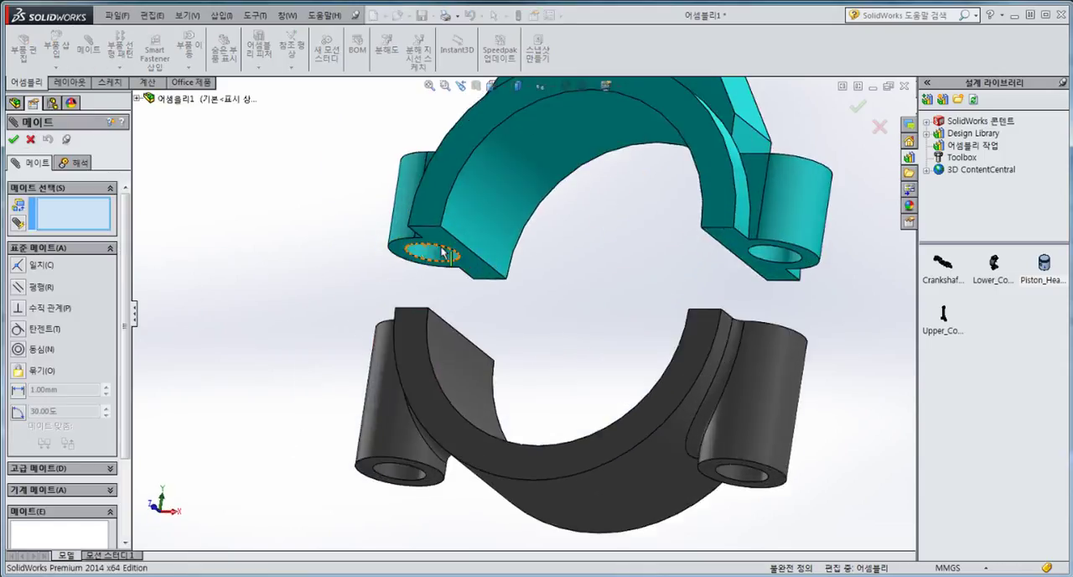
left_click(437, 243)
middle_click_drag(496, 300, 468, 356)
left_click(467, 355)
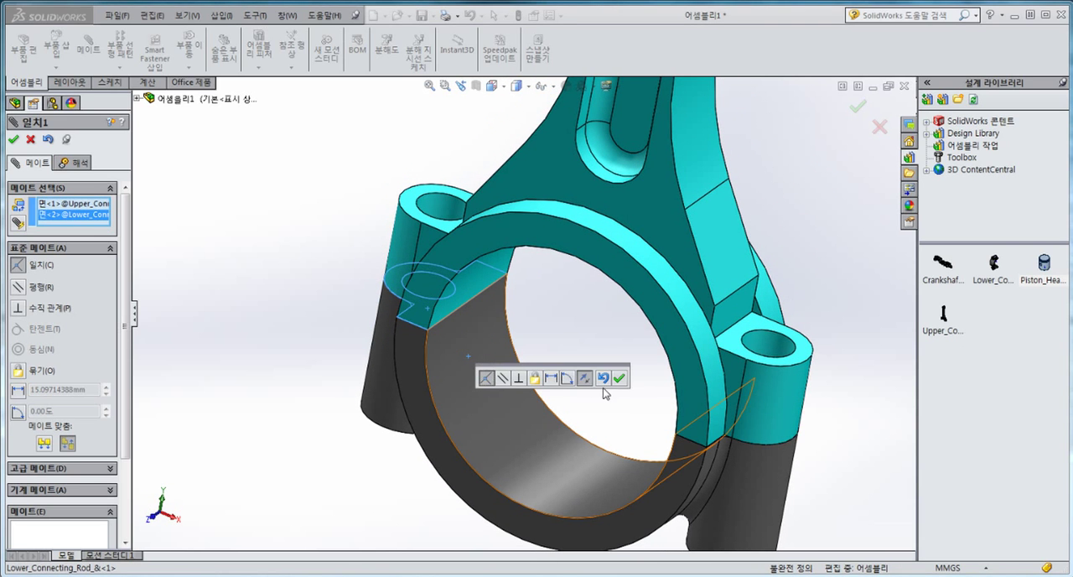
left_click(618, 377)
Step: Add a concentric mate between the piston head's pin hole and the bore at the upper connecting rod's small end
scroll(545, 377, "up", 8)
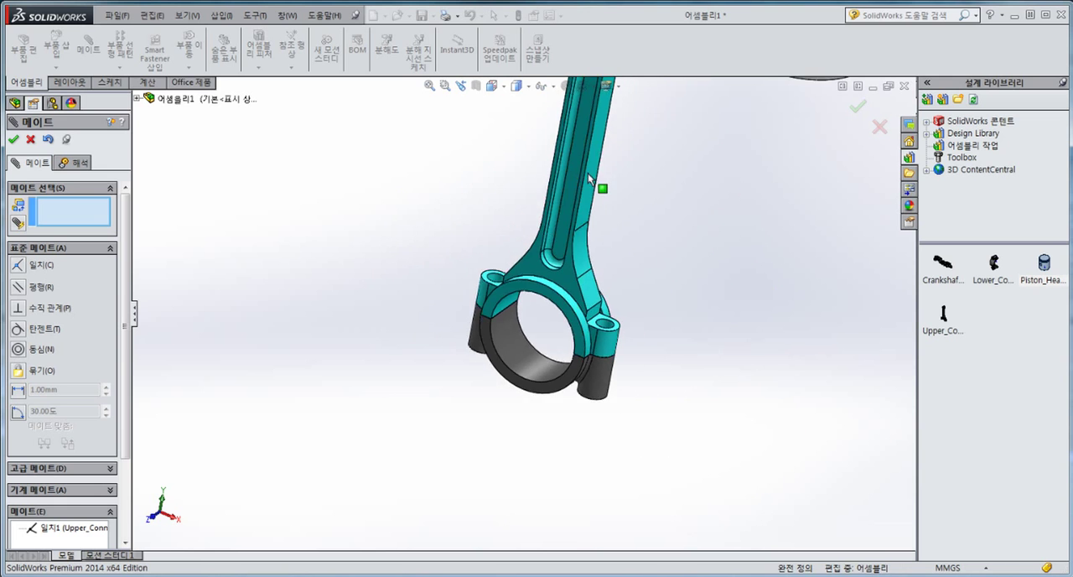
scroll(575, 201, "down", 6)
scroll(587, 243, "down", 3)
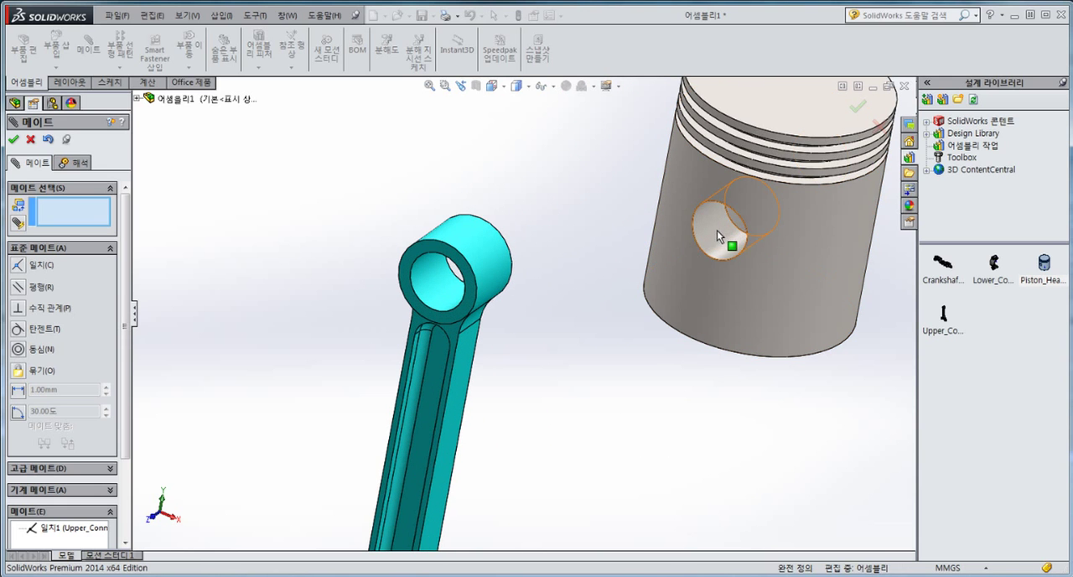
left_click(714, 231)
left_click(429, 252)
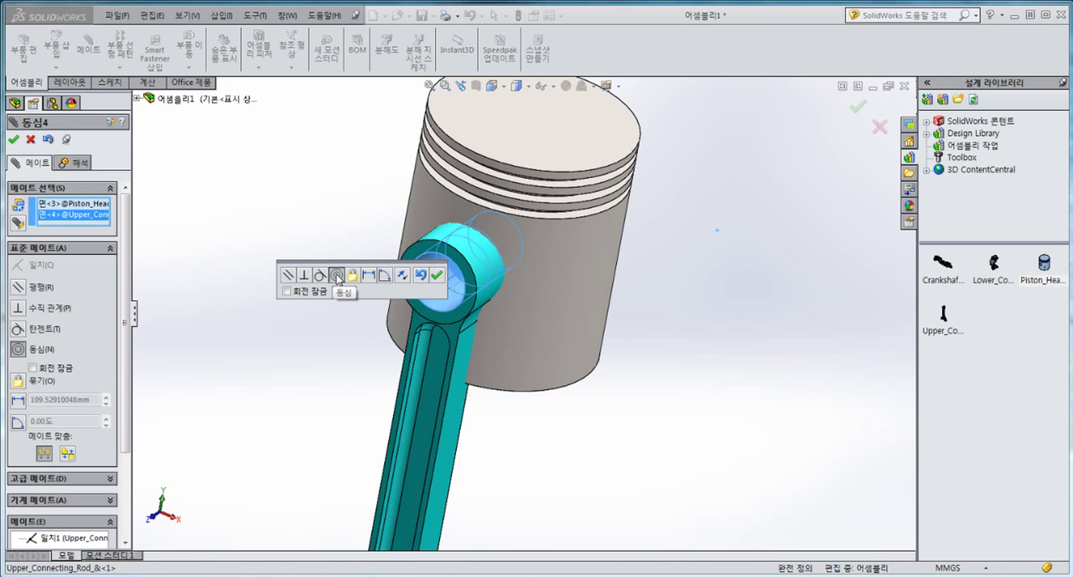
left_click(436, 274)
Step: Inspect the rod's small end between the piston bosses, then slide the piston head sideways along the pin axis clear of the rod
middle_click_drag(586, 368, 471, 270)
scroll(486, 369, "down", 5)
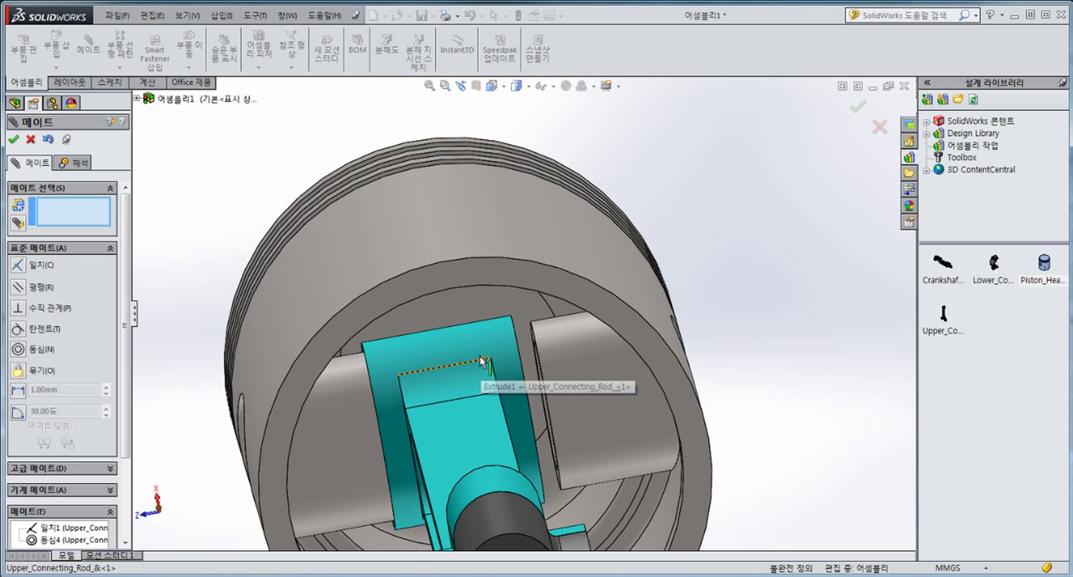
left_click_drag(625, 381, 371, 388)
scroll(391, 371, "down", 5)
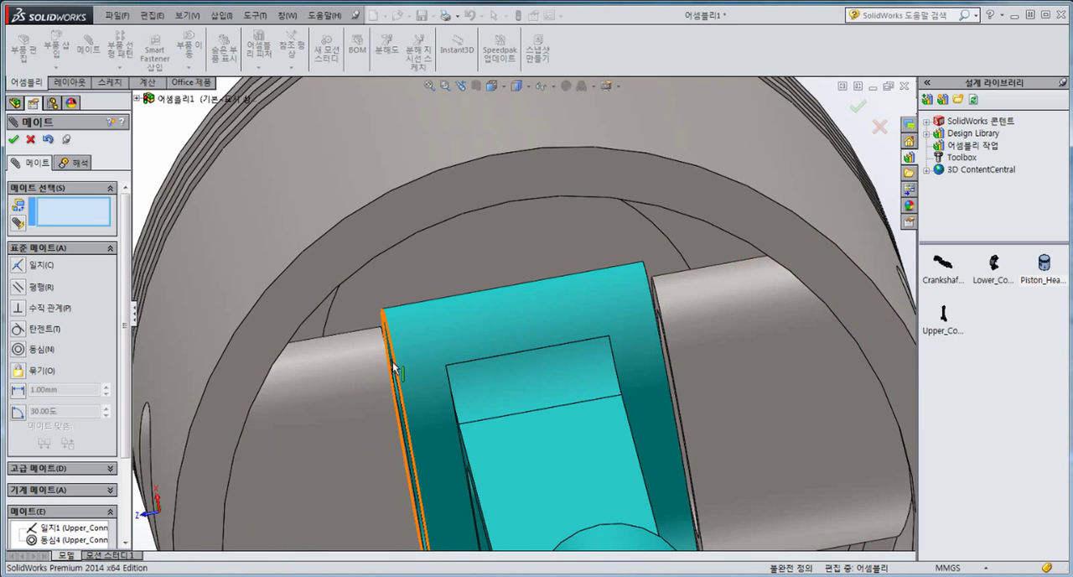
scroll(402, 335, "up", 6)
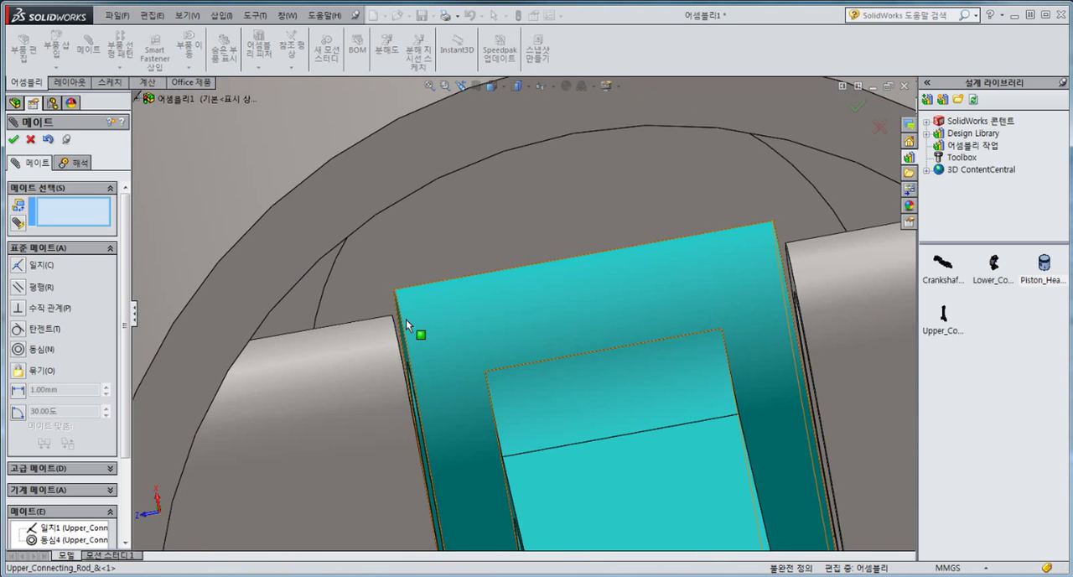
scroll(552, 286, "up", 3)
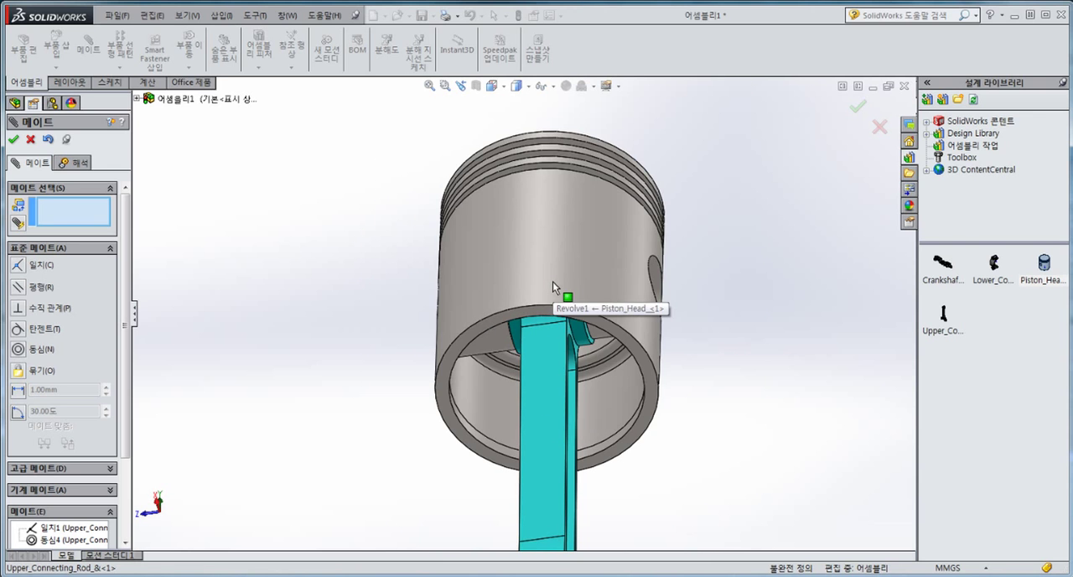
left_click_drag(554, 293, 744, 280)
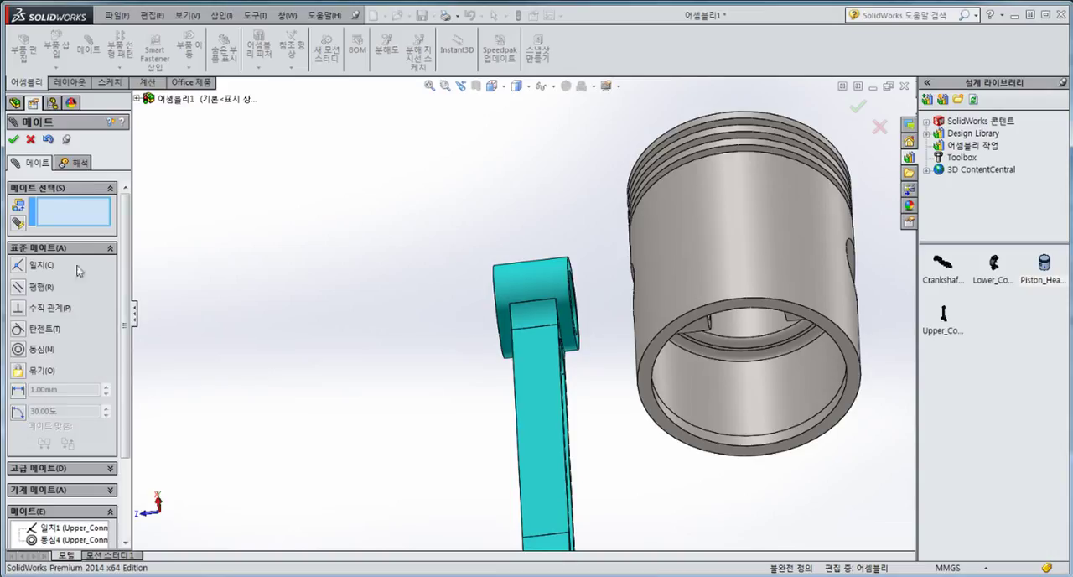
Step: Start an advanced width mate and select both end faces of the upper rod's small end as the width references
left_click(56, 249)
left_click(54, 268)
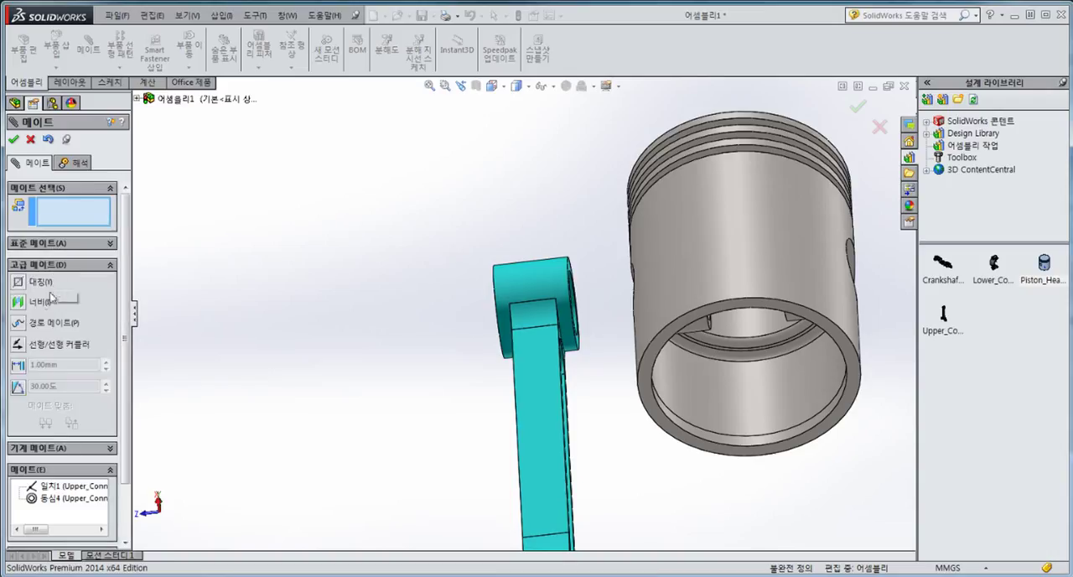
left_click(18, 303)
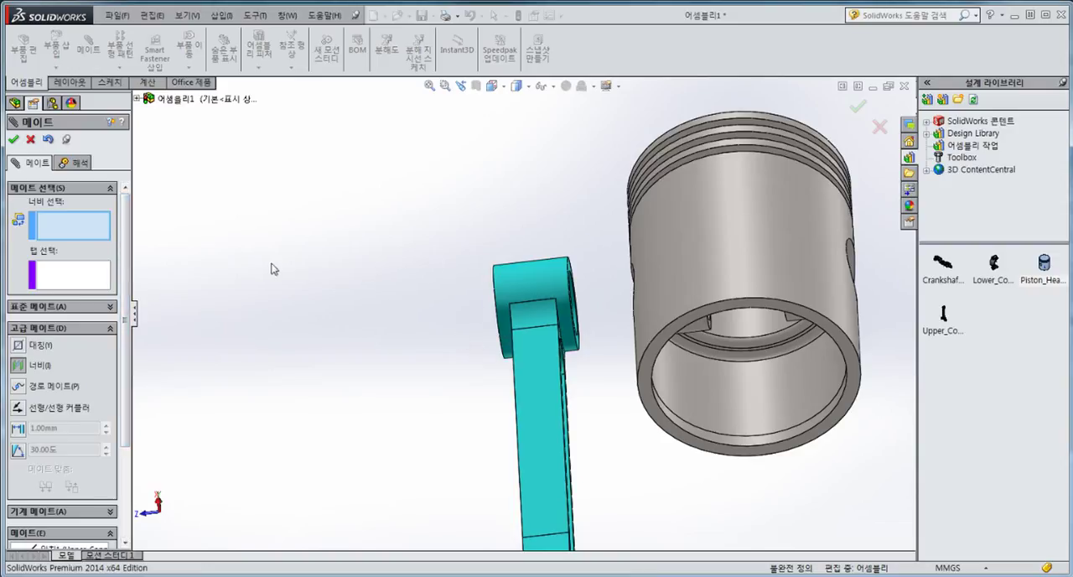
scroll(706, 291, "down", 2)
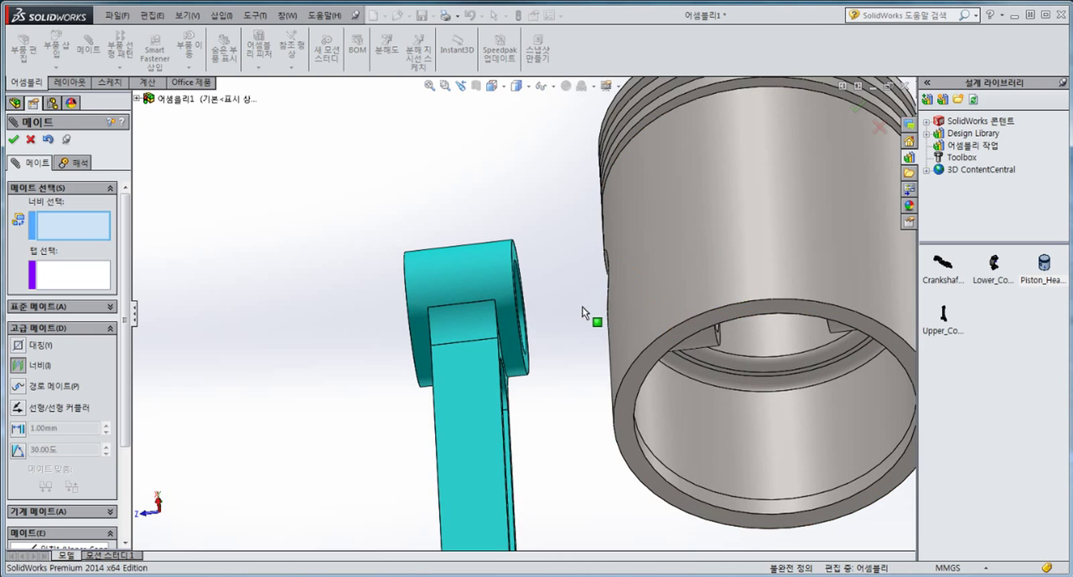
middle_click_drag(484, 298, 514, 284)
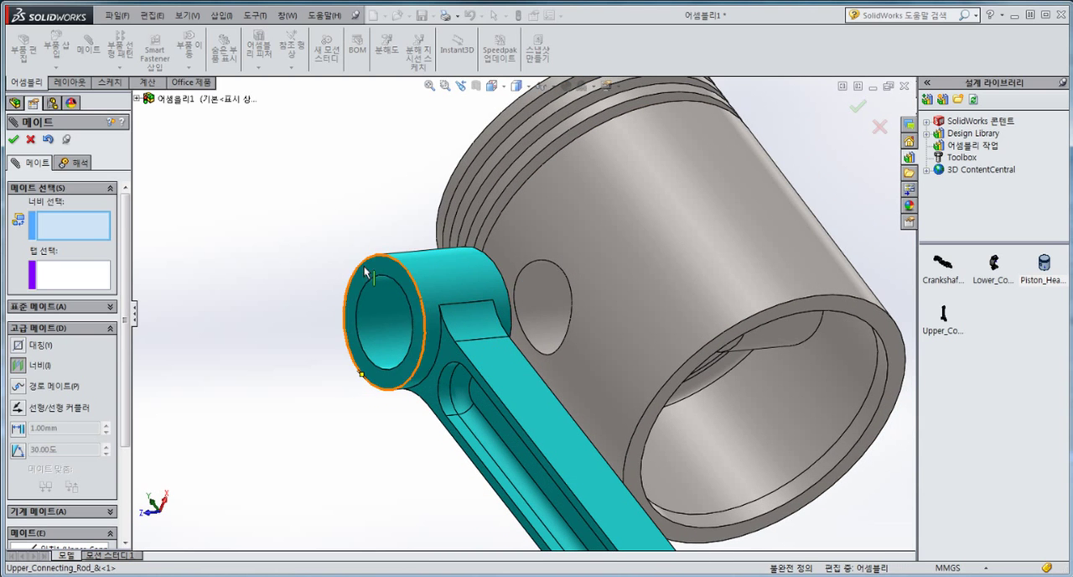
left_click(412, 269)
middle_click_drag(413, 269, 494, 266)
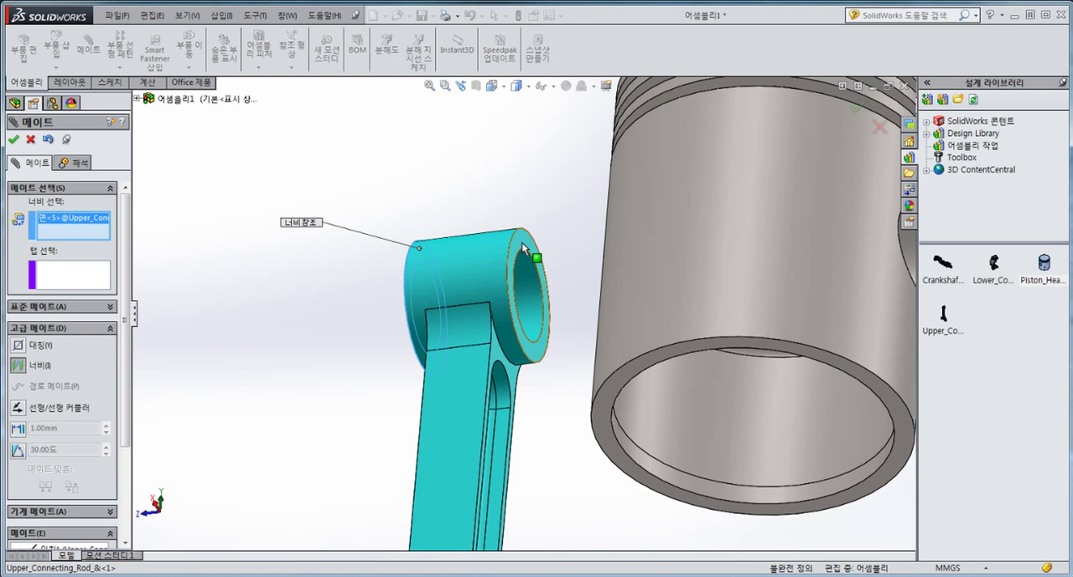
left_click(523, 247)
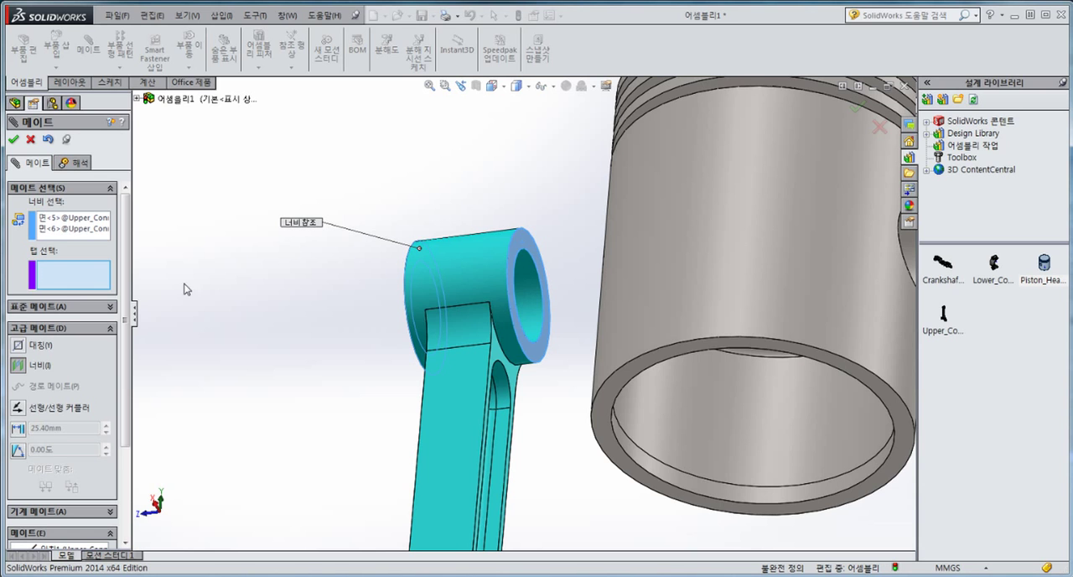
Step: Select the piston head's outer cylindrical face as the tab reference and complete the width mate to centre the rod
scroll(677, 253, "up", 2)
left_click(668, 250)
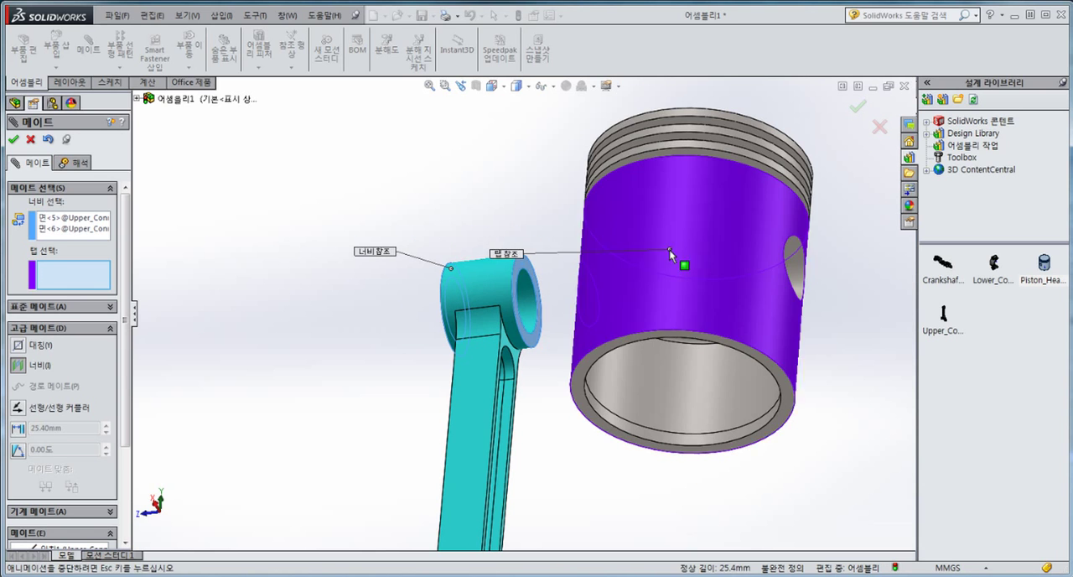
middle_click_drag(657, 346, 663, 243)
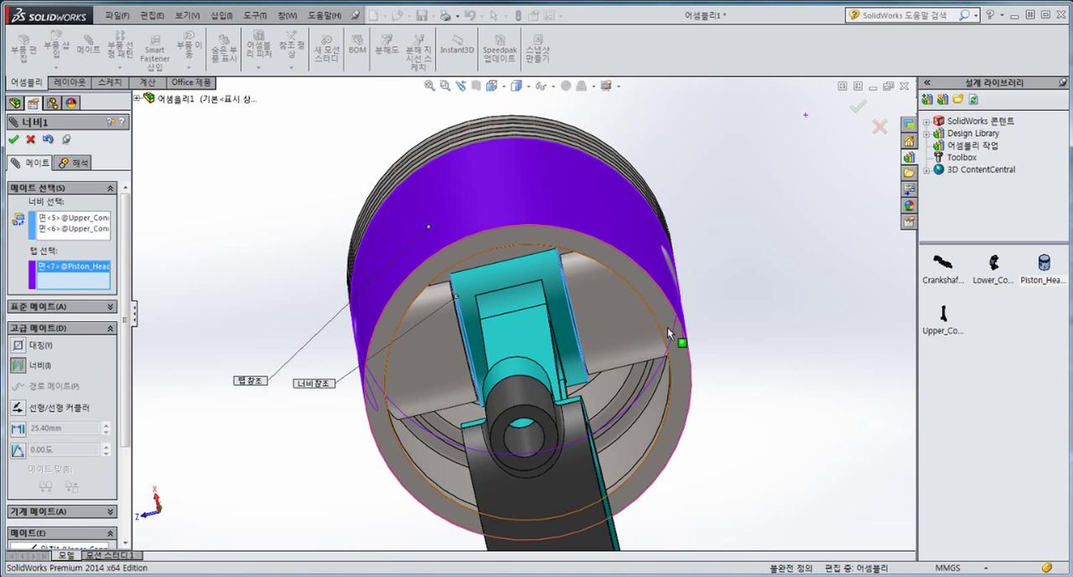
middle_click_drag(677, 338, 649, 317)
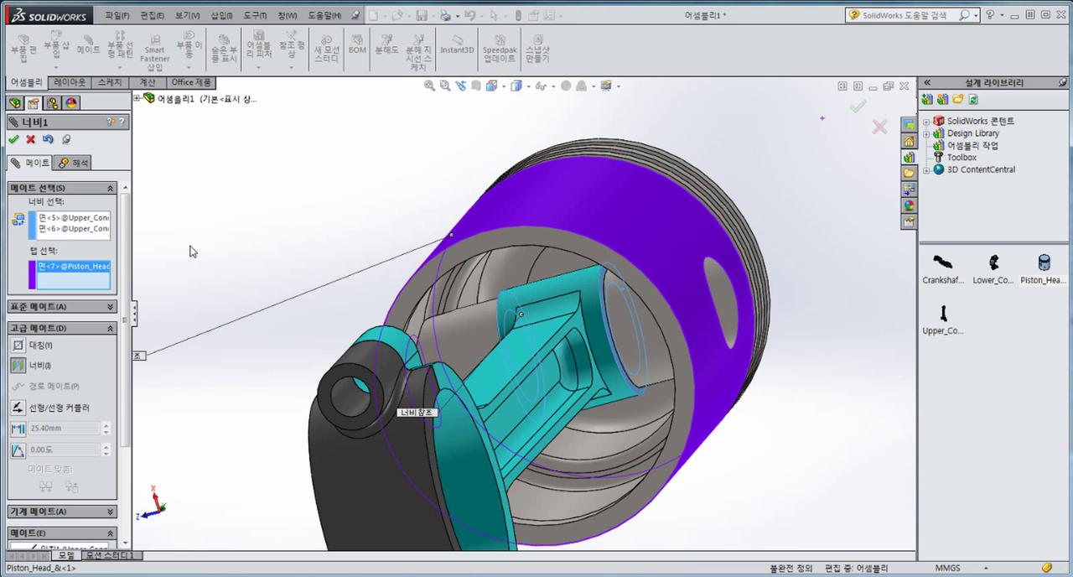
left_click(14, 139)
left_click(13, 139)
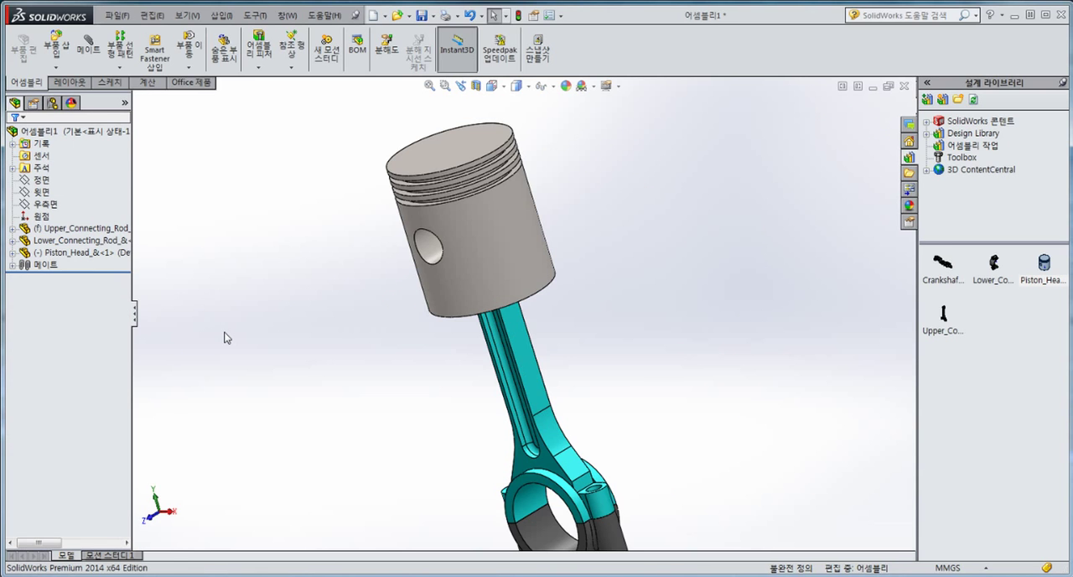
Step: Show the assembly in isometric view and swing the piston head about its pin axis to test its motion
key("ctrl+7")
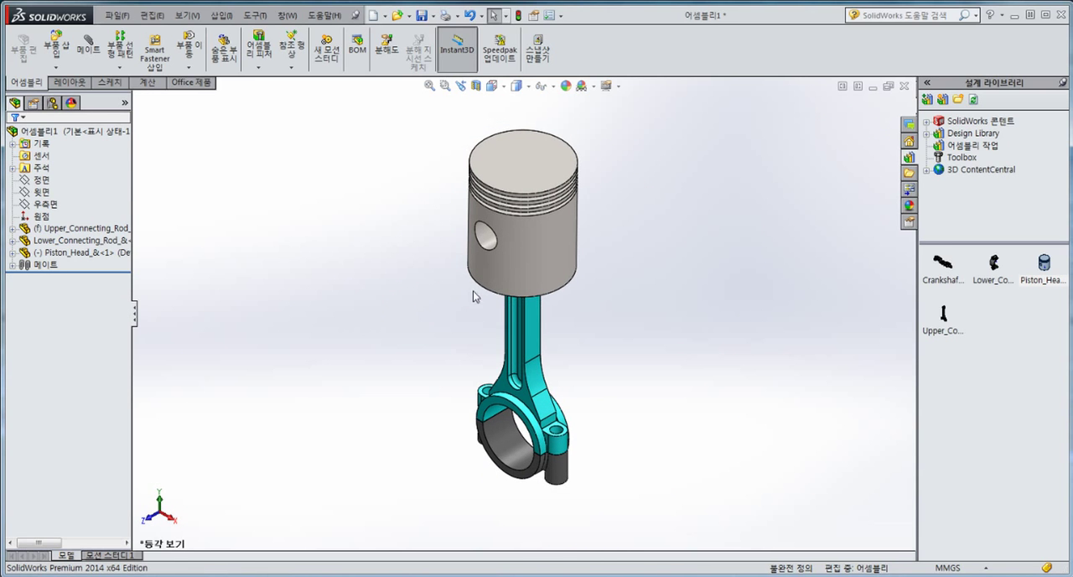
right_click_drag(473, 290, 578, 294)
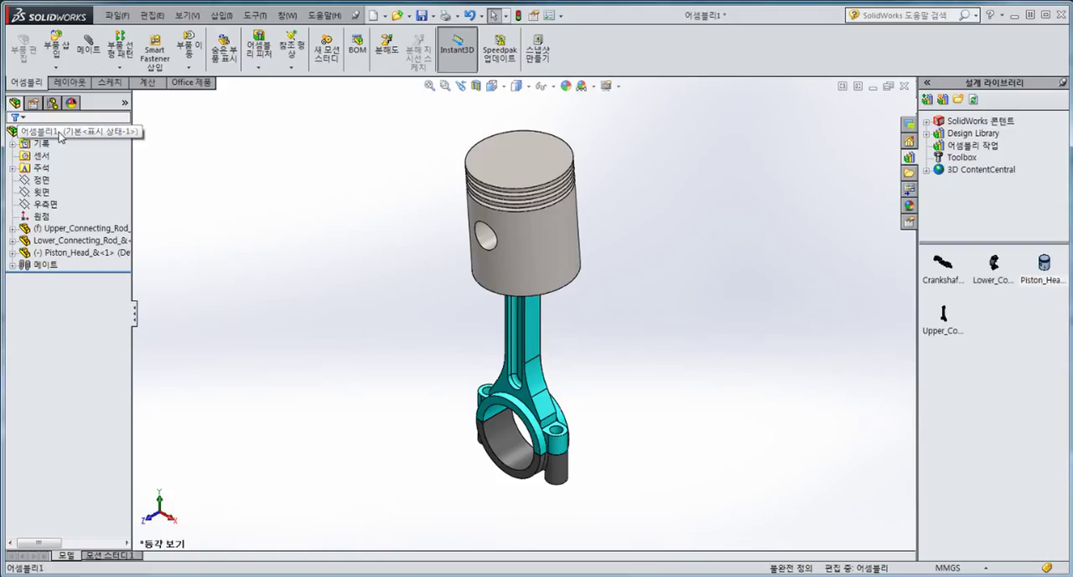
left_click_drag(60, 134, 707, 279)
left_click_drag(971, 395, 970, 395)
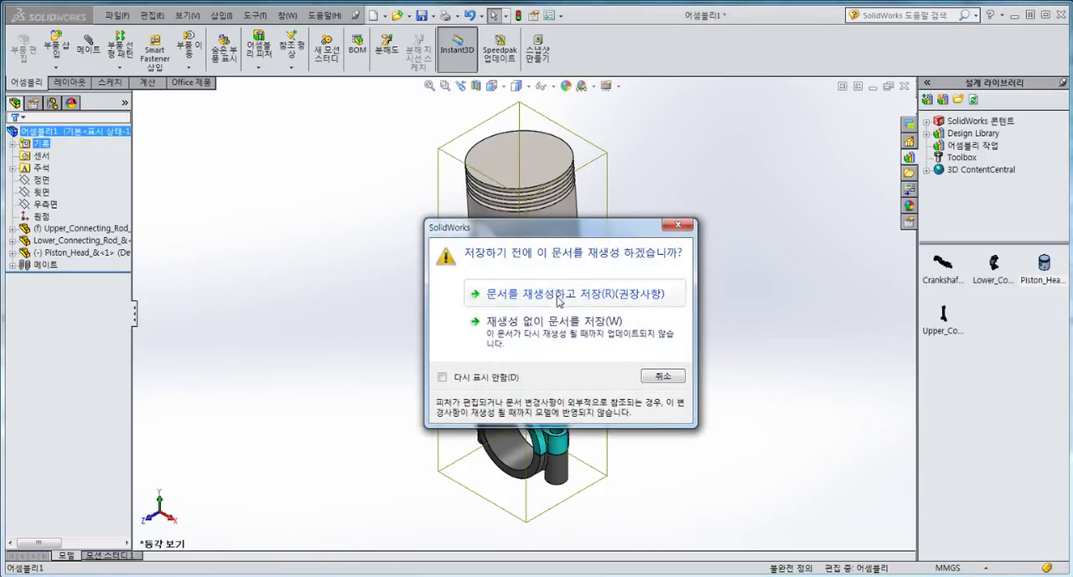
left_click(679, 227)
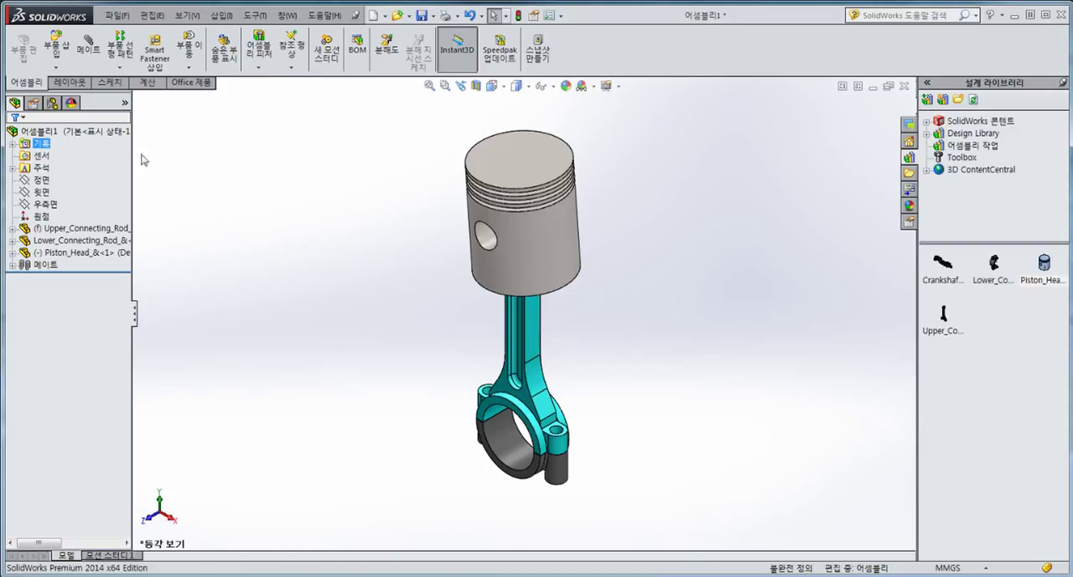
Step: Add the assembly to the 어셈블리 작업 design library folder, rebuilding and saving it as 어셈블리1 with its older-version part files converted
left_click(94, 135)
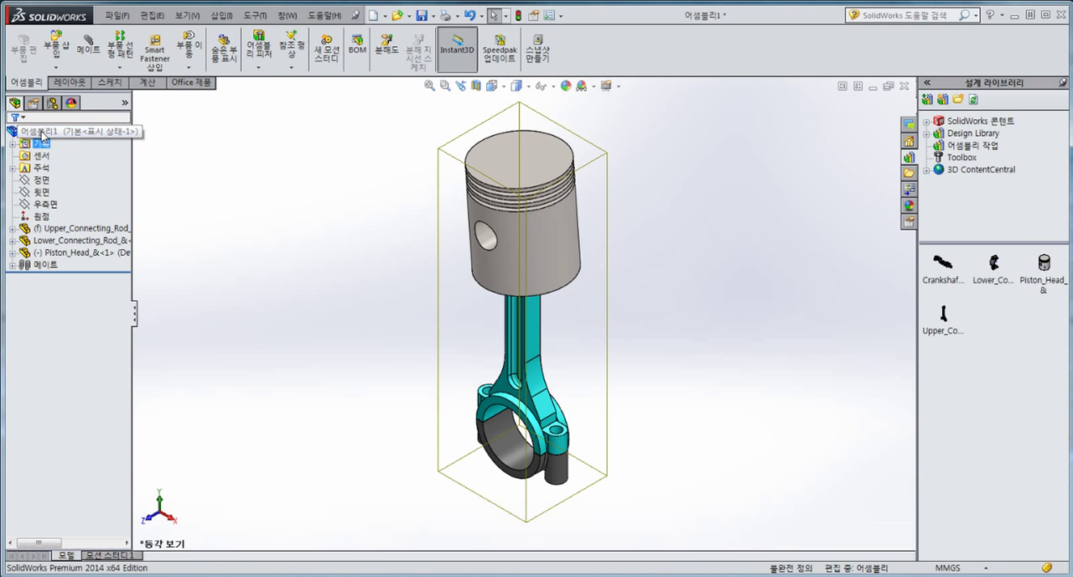
left_click_drag(36, 133, 886, 282)
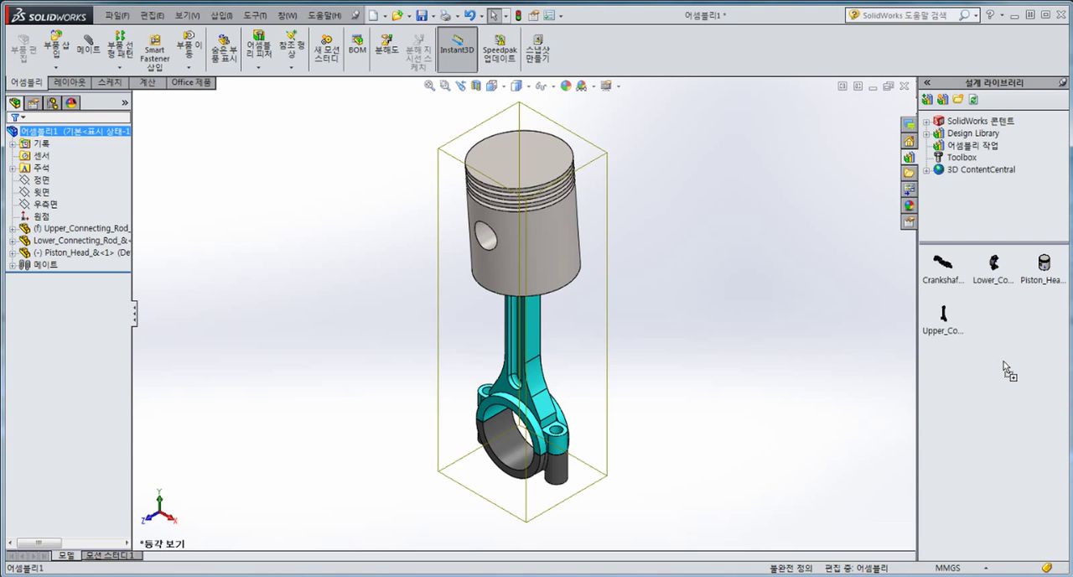
left_click_drag(1004, 362, 1004, 364)
left_click_drag(551, 229, 722, 172)
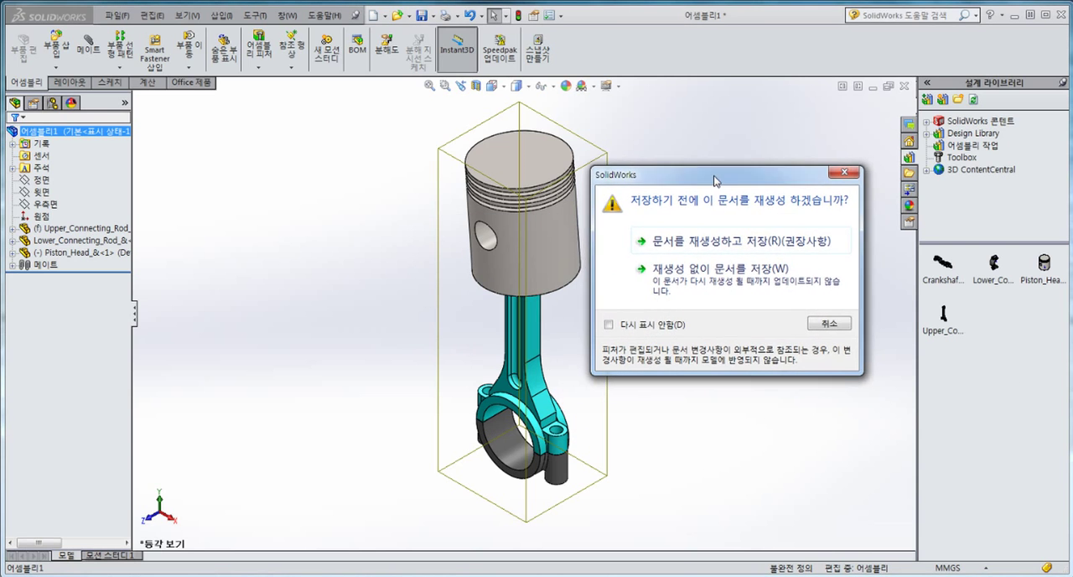
left_click(733, 239)
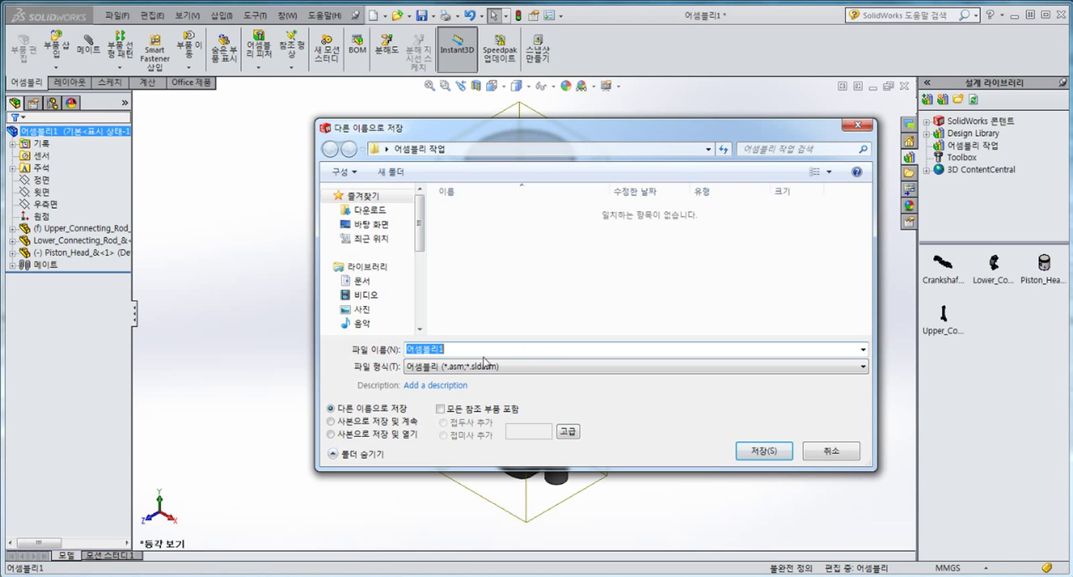
left_click(759, 453)
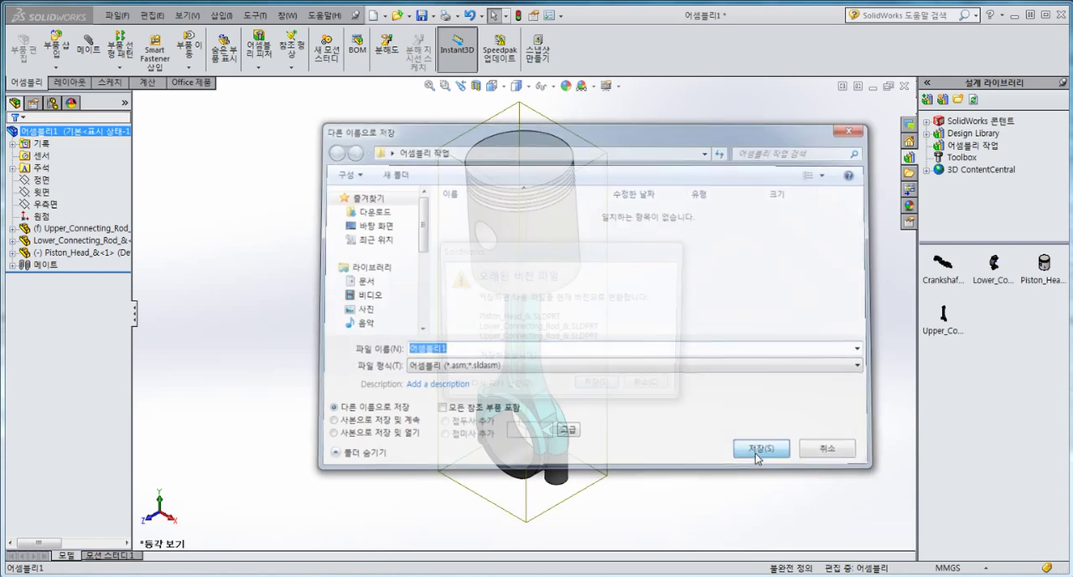
left_click(601, 388)
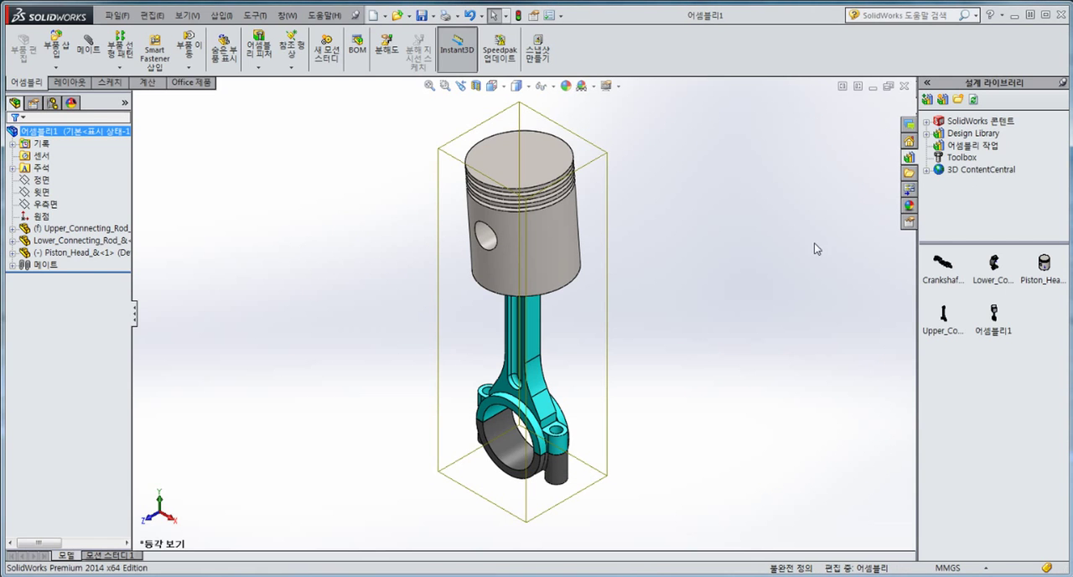
Step: Close the saved piston assembly and create a new assembly document
left_click(807, 188)
left_click(905, 86)
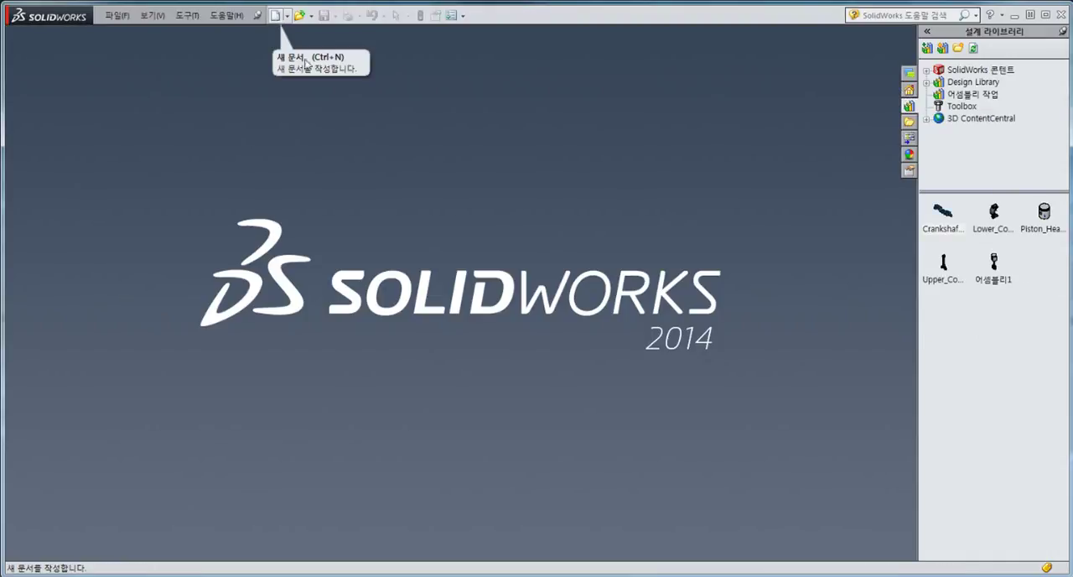
left_click(274, 16)
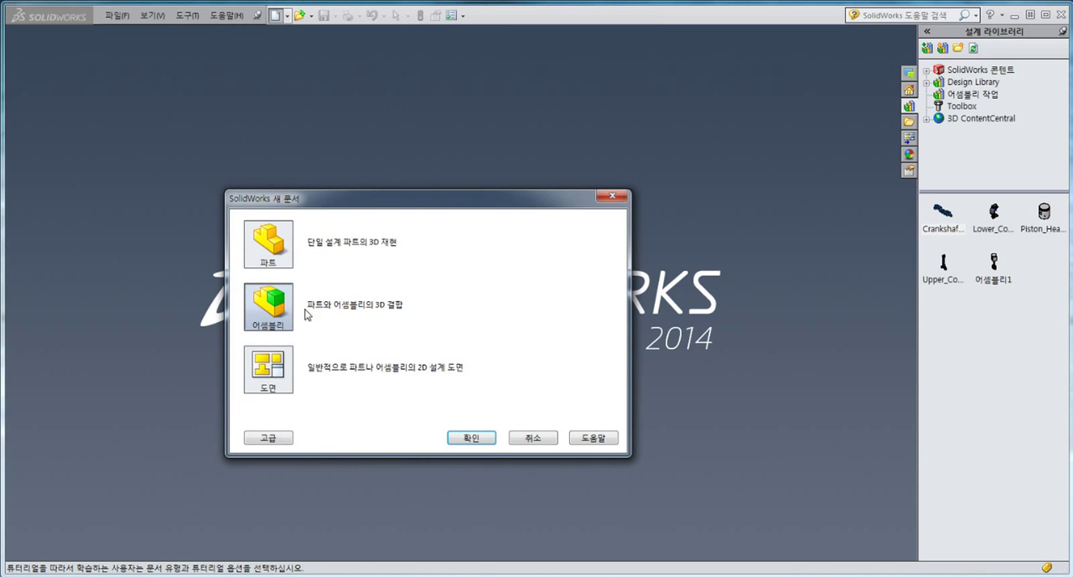
left_click(479, 439)
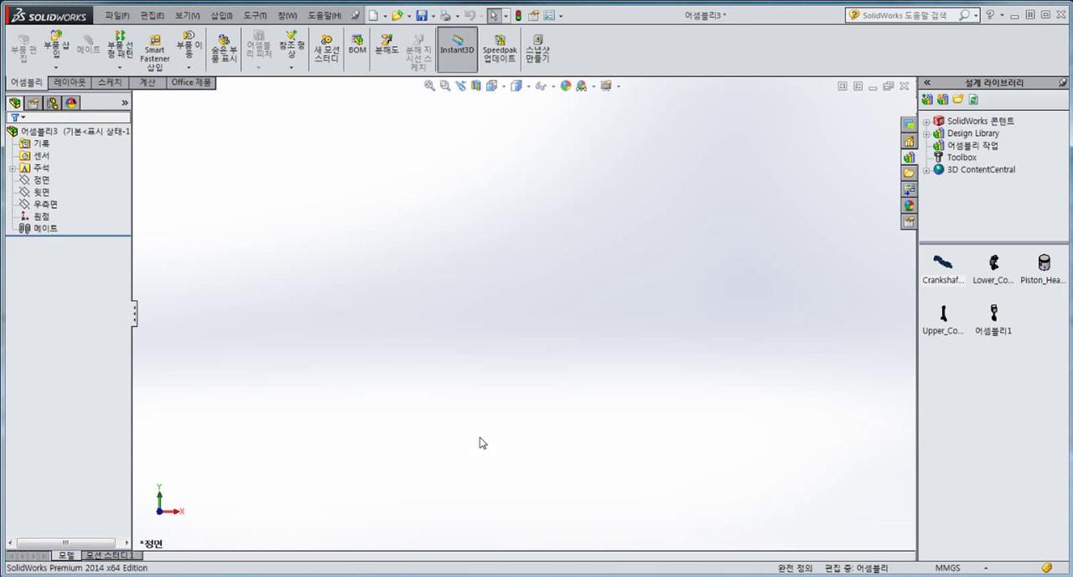
Step: Insert the Crankshaft part from the design library at the assembly origin and show it in isometric view
left_click(30, 139)
left_click(43, 216)
mouse_move(947, 268)
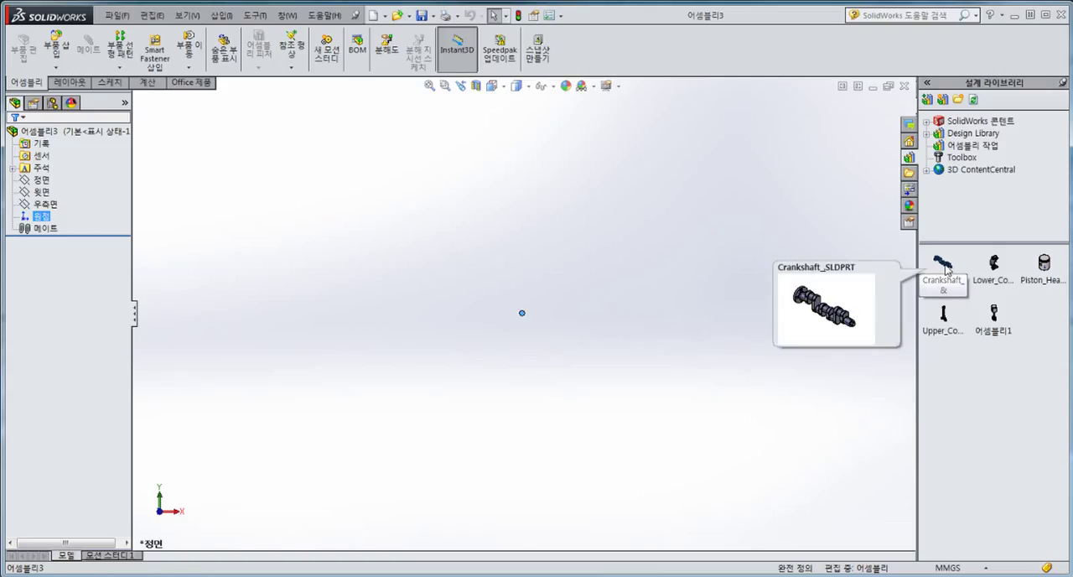
left_click_drag(944, 267, 523, 311)
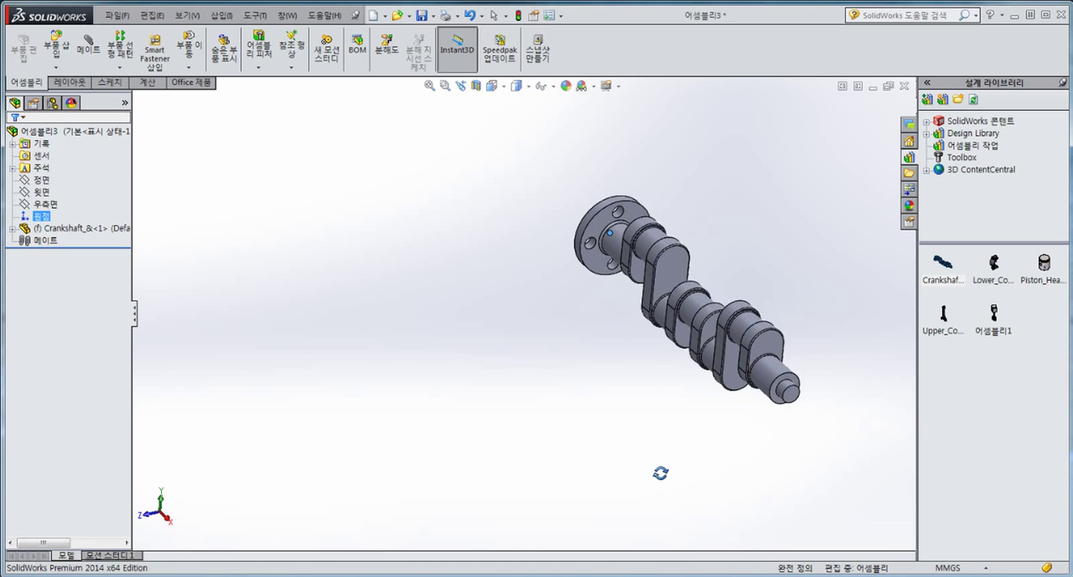
scroll(696, 320, "down", 3)
left_click(658, 266)
key("ctrl+7")
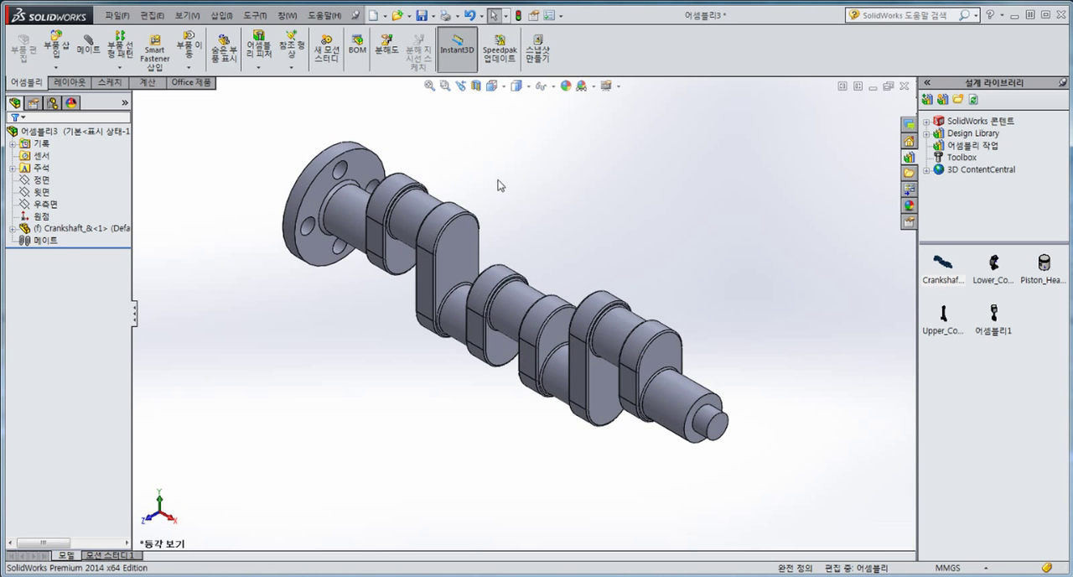
right_click(467, 240)
key("Escape")
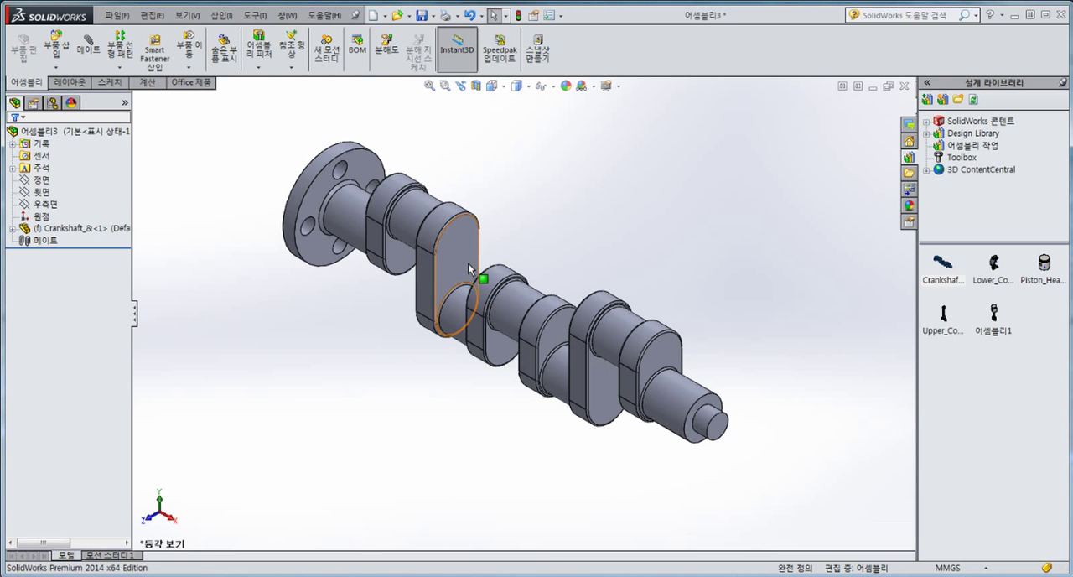
Step: Try to move the fixed crankshaft to test whether it can be repositioned
left_click_drag(453, 262, 551, 163)
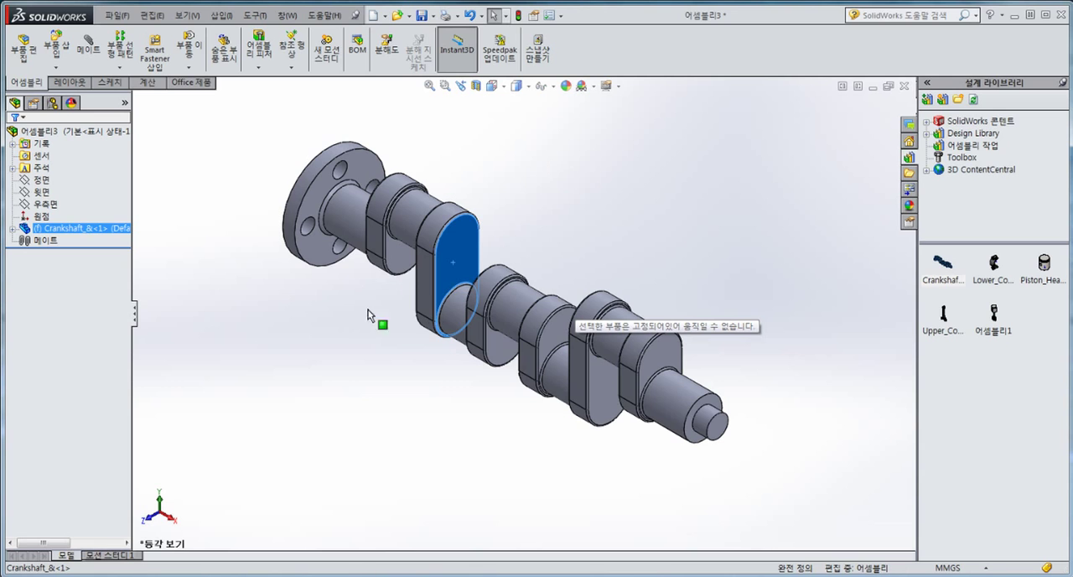
left_click_drag(369, 315, 536, 201)
left_click(537, 202)
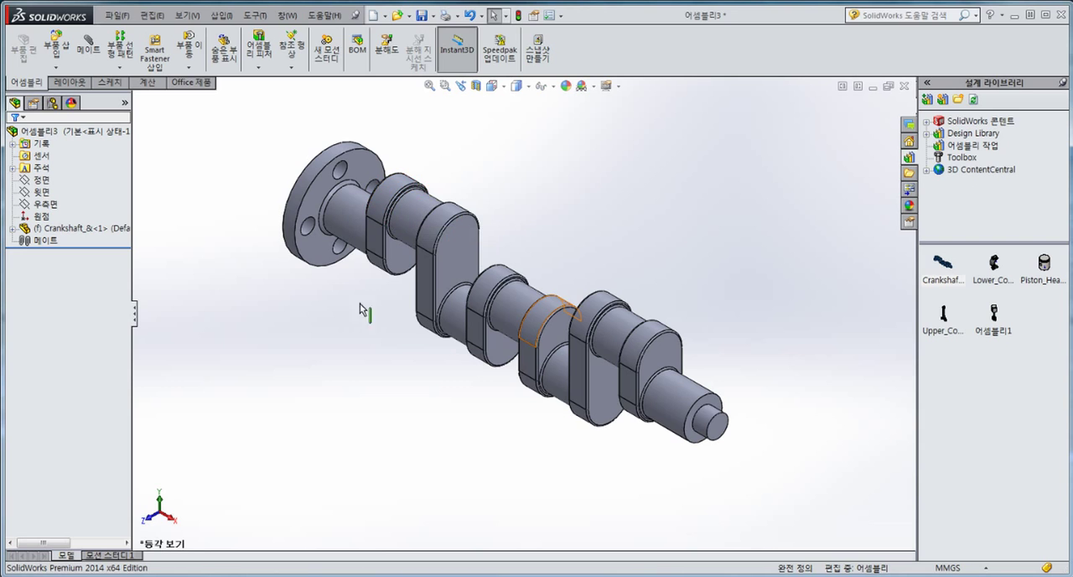
Step: Change the crankshaft from fixed to floating and shift it slightly away from its inserted position
right_click(455, 241)
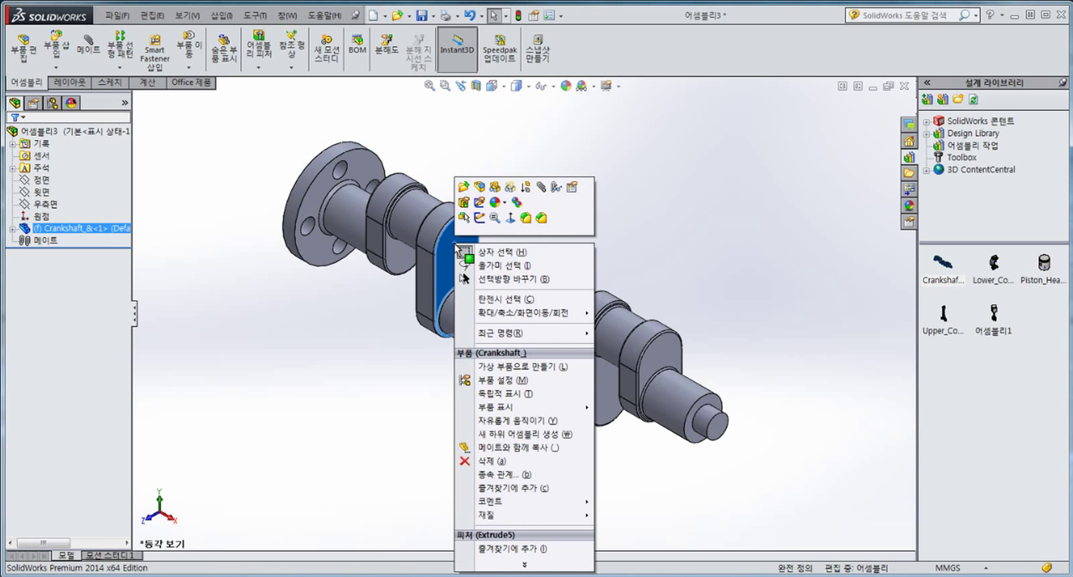
left_click(520, 421)
mouse_move(453, 259)
left_mouse_down()
mouse_move(510, 229)
mouse_move(455, 249)
mouse_move(499, 269)
mouse_move(481, 235)
mouse_move(454, 269)
mouse_move(466, 253)
left_mouse_up()
left_click(315, 317)
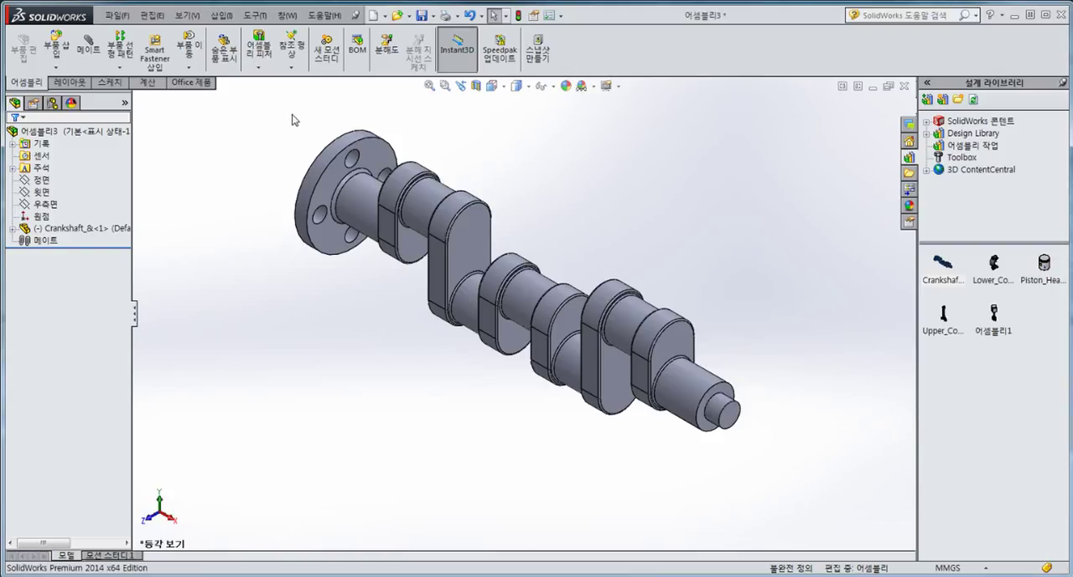
Step: Turn on the display of temporary axes so the crankshaft's centre axes can be selected
left_click(186, 16)
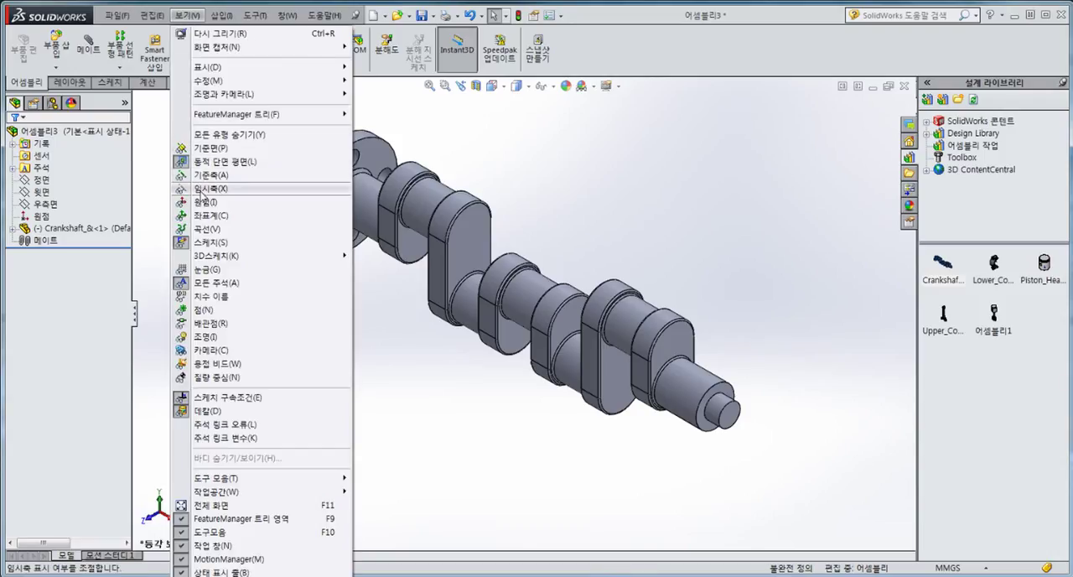
left_click(201, 189)
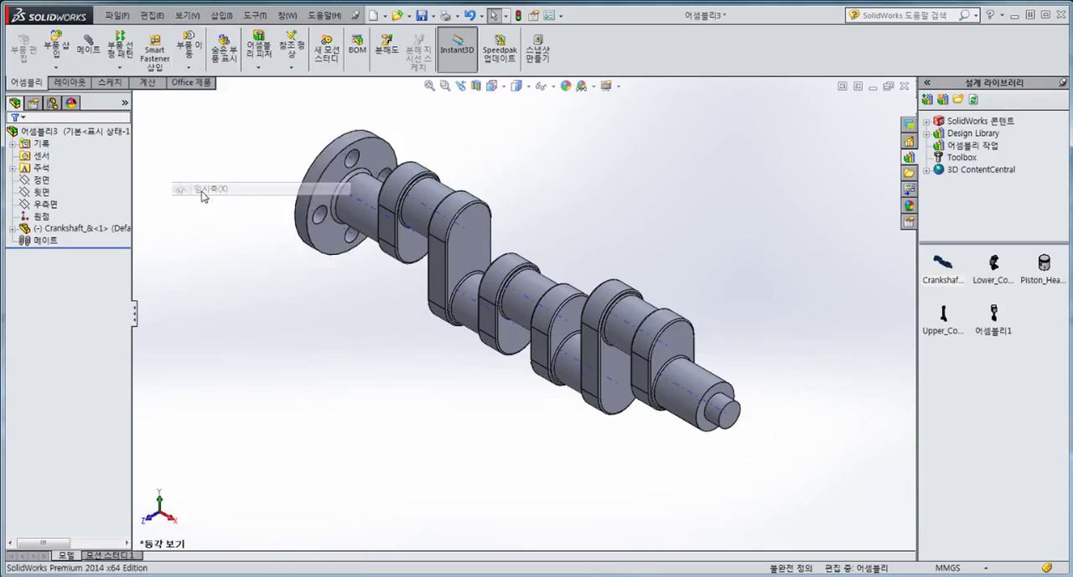
scroll(426, 218, "down", 3)
middle_click_drag(425, 217, 489, 172)
mouse_move(335, 237)
middle_mouse_down()
mouse_move(288, 247)
mouse_move(331, 230)
middle_mouse_up()
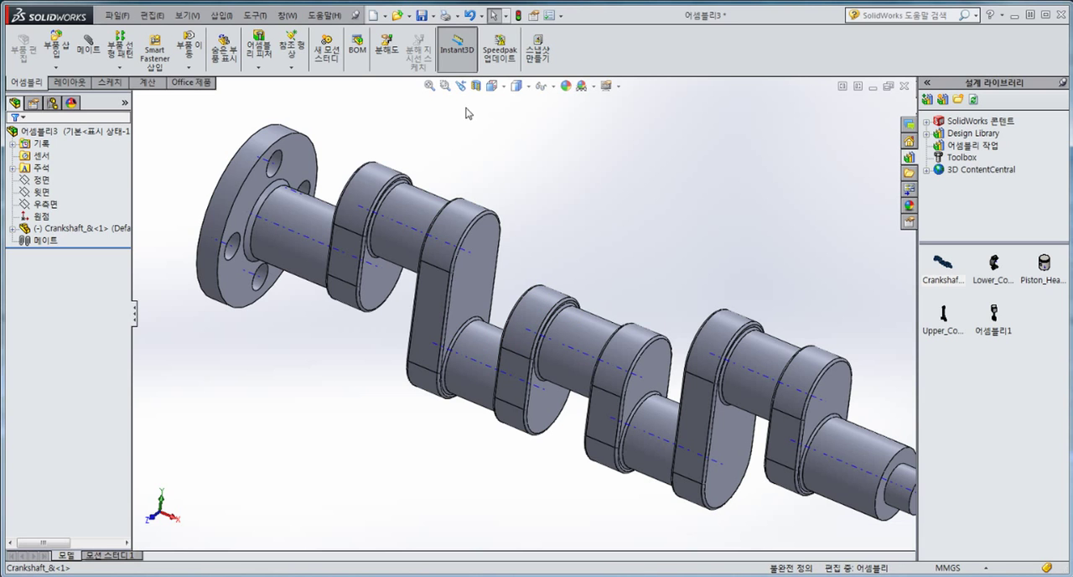
scroll(355, 352, "up", 2)
scroll(227, 232, "down", 4)
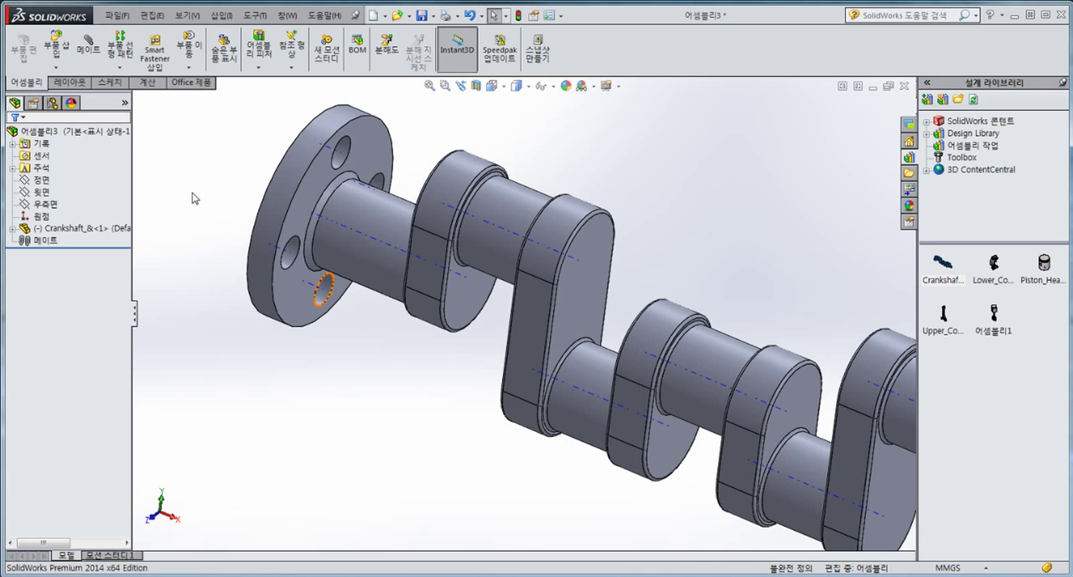
scroll(192, 198, "up", 1)
Step: Add a coincident mate between the assembly's top plane (윗면) and the crankshaft's main axis
left_click(89, 46)
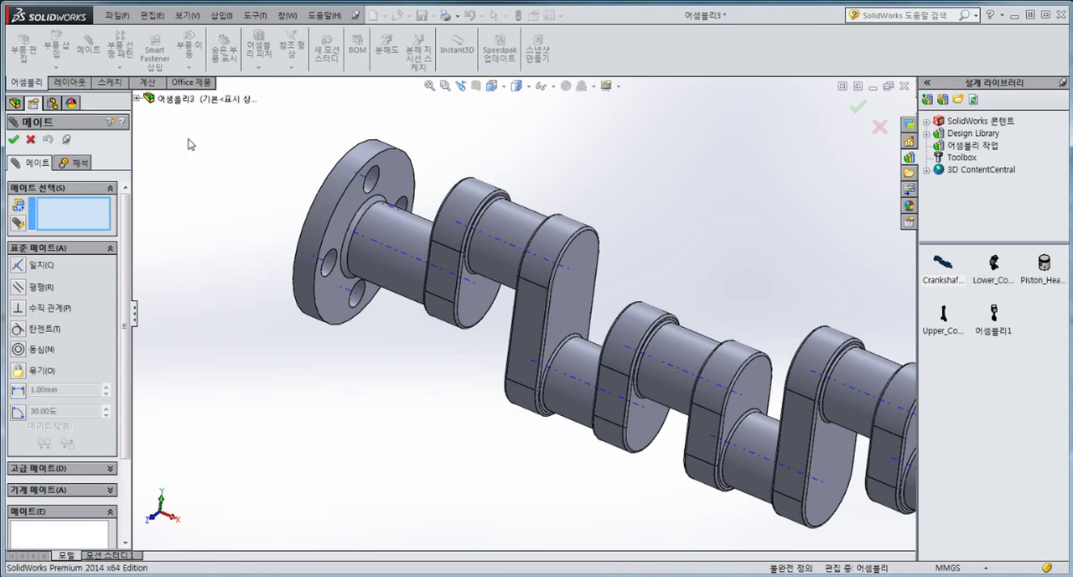
left_click(137, 99)
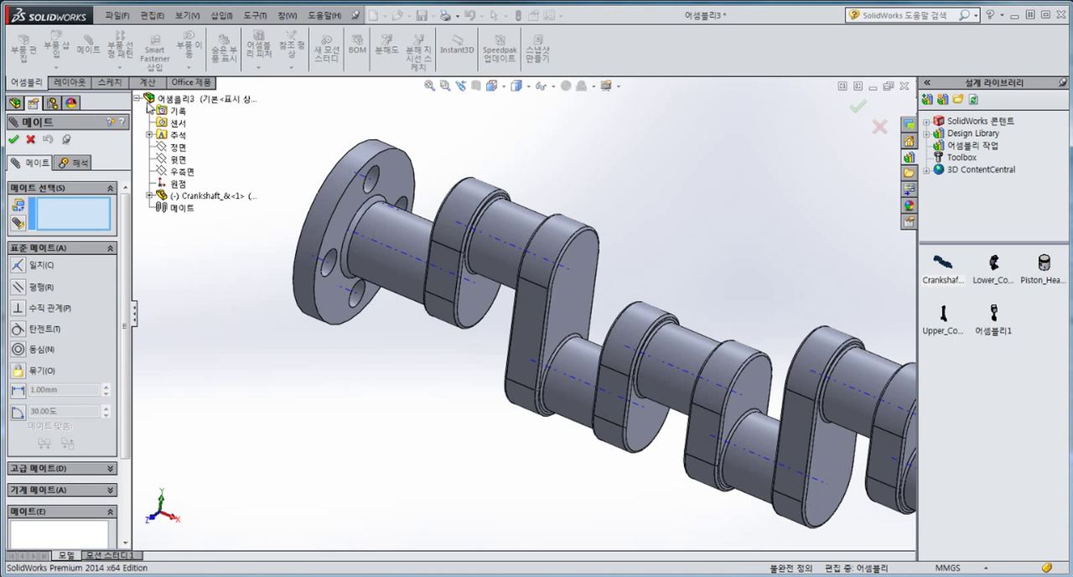
left_click(180, 158)
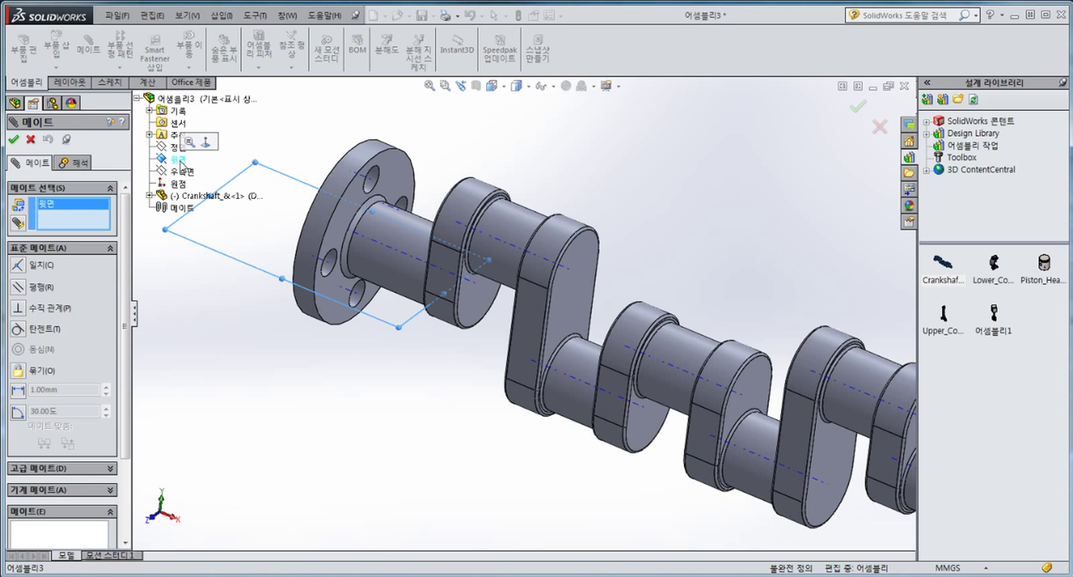
left_click(392, 253)
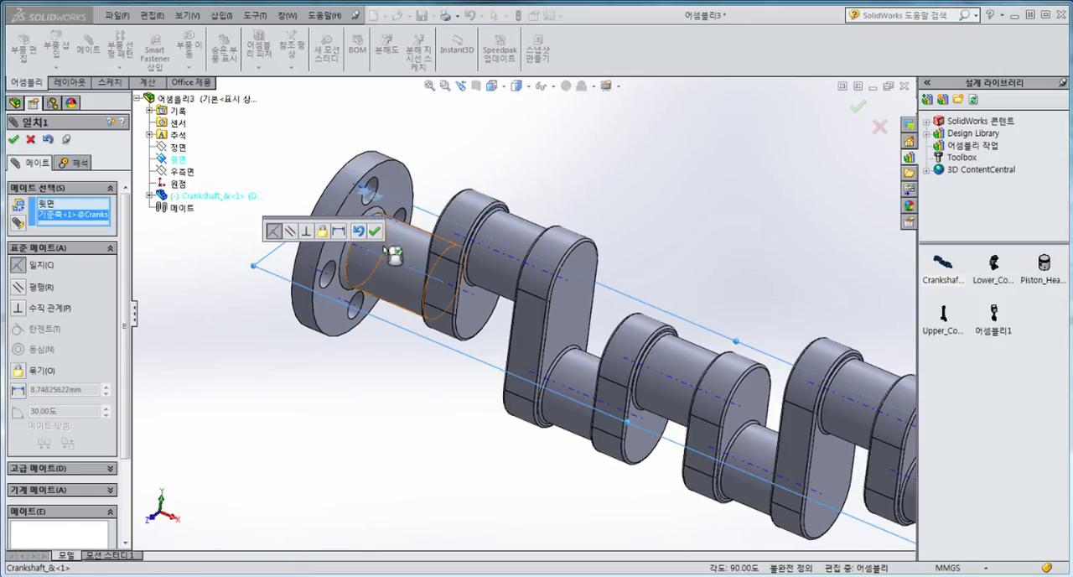
left_click(375, 233)
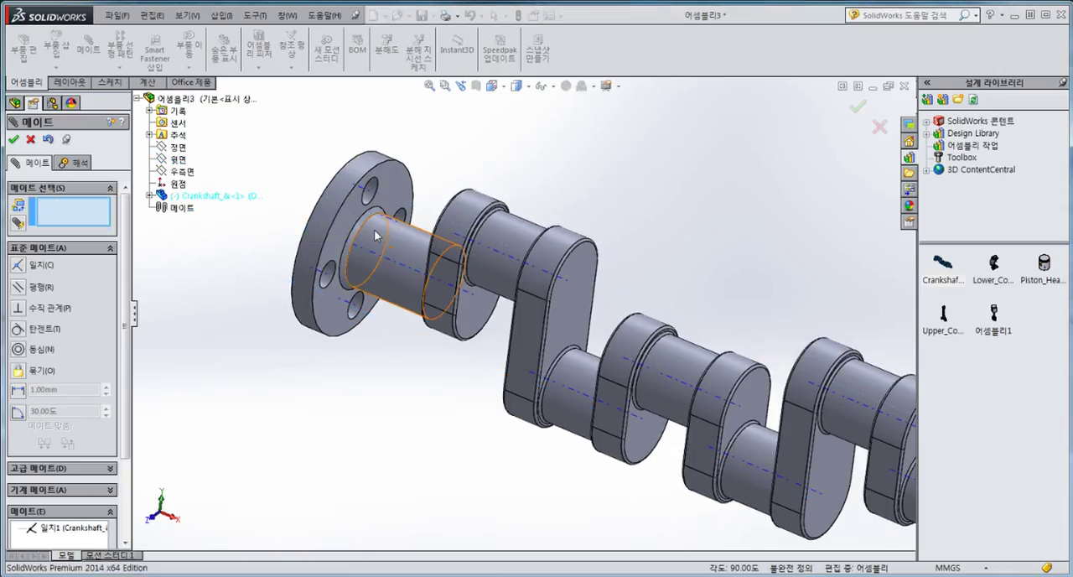
Step: Add a coincident mate between the assembly's front plane (정면) and the crankshaft's main axis
left_click(180, 149)
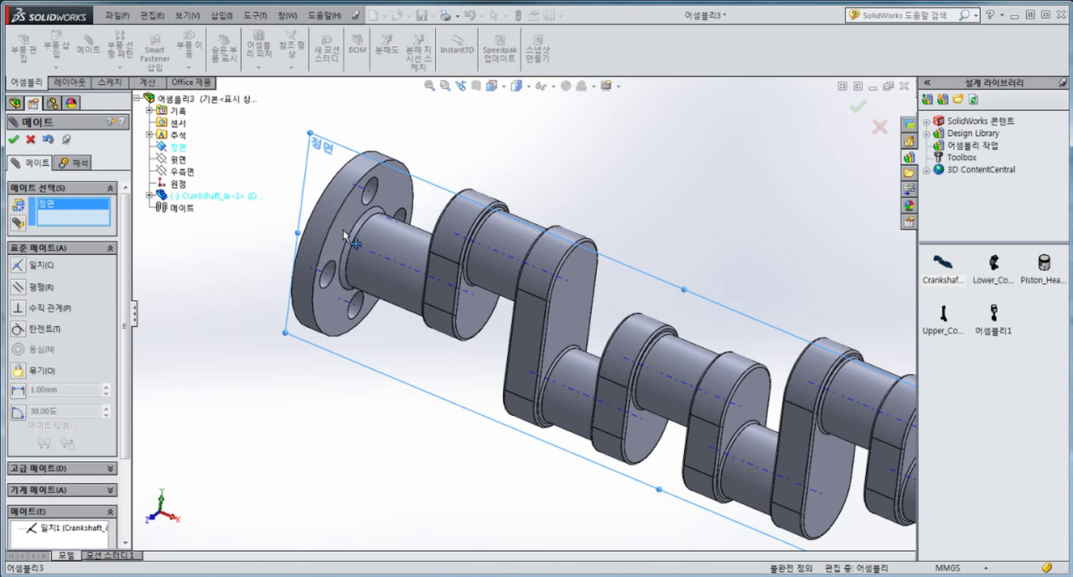
left_click(400, 270)
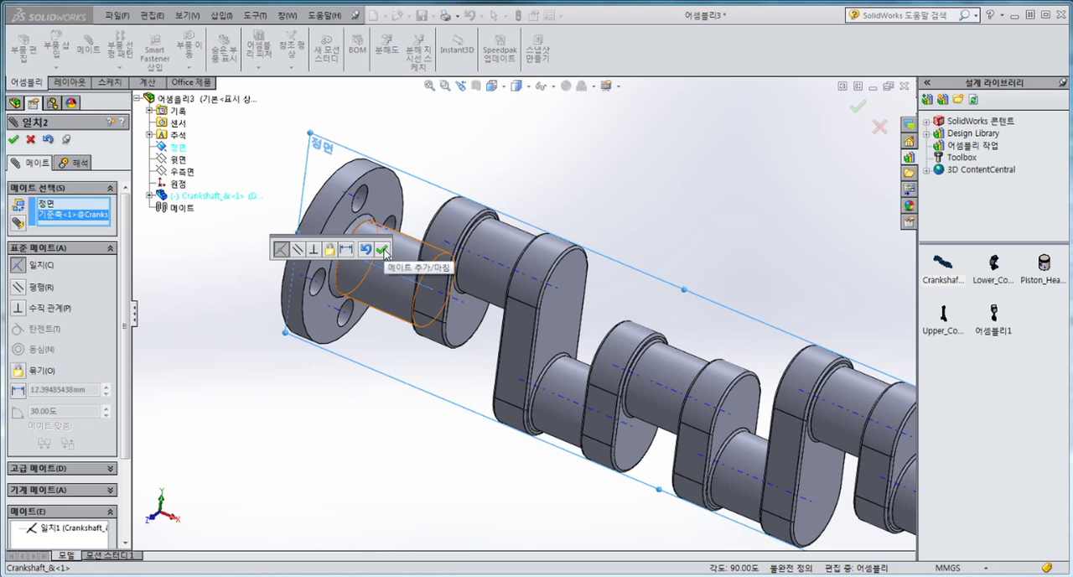
left_click(382, 249)
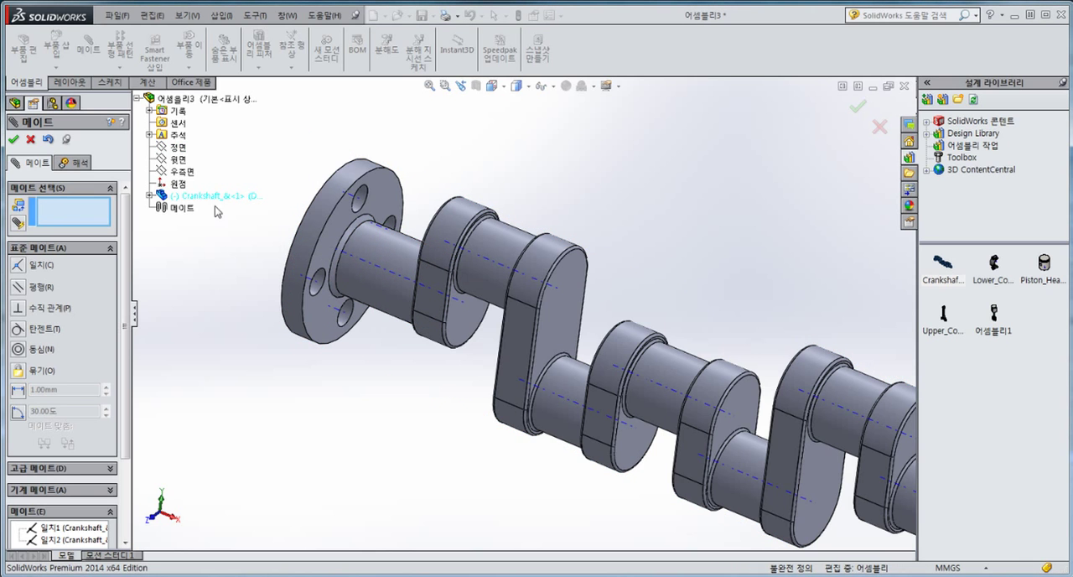
Step: Mate the assembly's right plane (우측면) coincident with the outer face of the crankshaft flange and finish mating
left_click(183, 173)
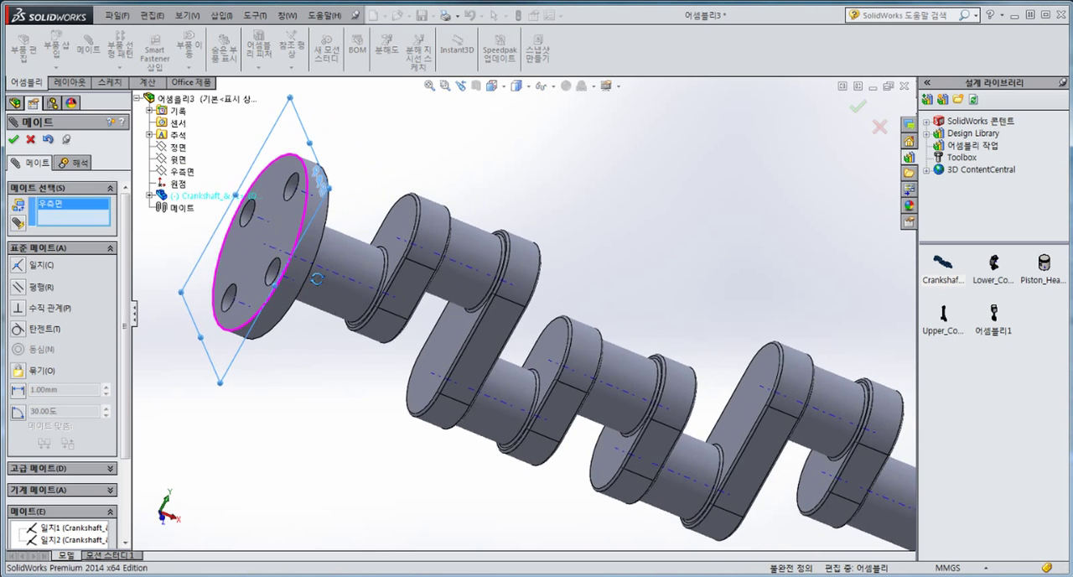
left_click(275, 227)
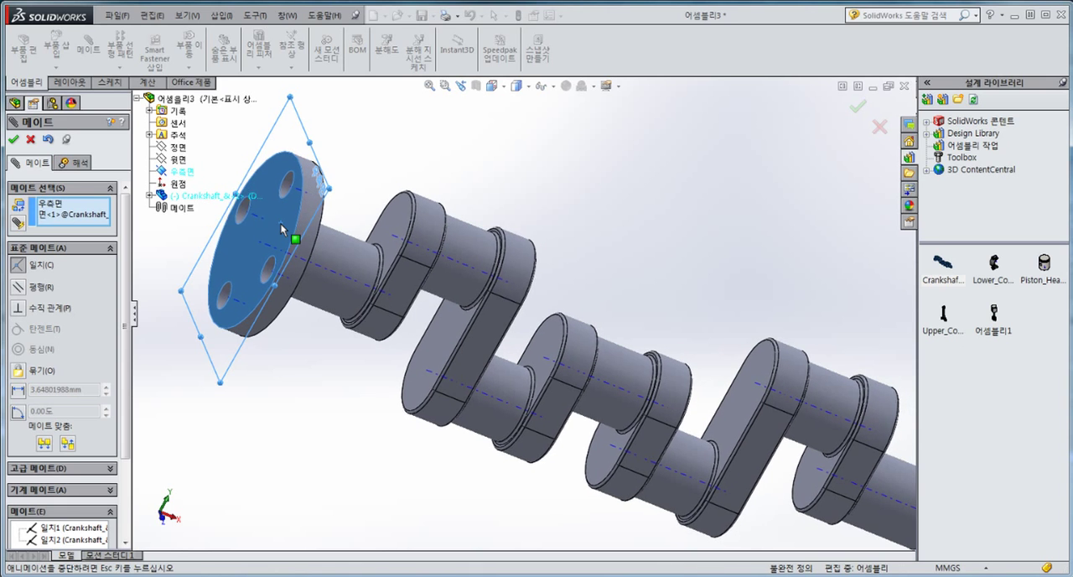
left_click(263, 208)
left_click(15, 141)
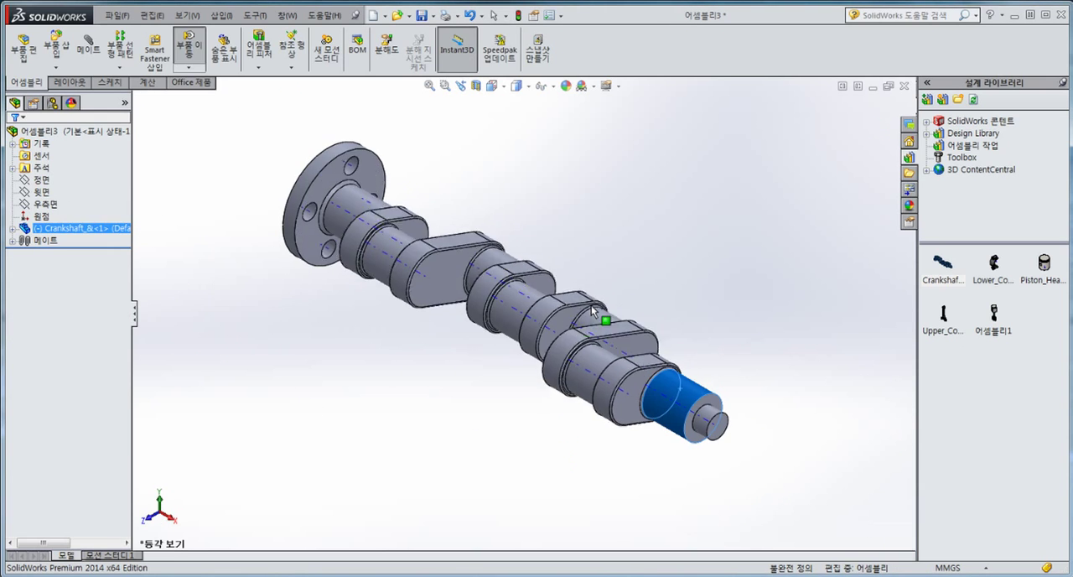
Step: Show the assembly in isometric view and try rotating the crankshaft about its main axis
left_click_drag(594, 305, 749, 296)
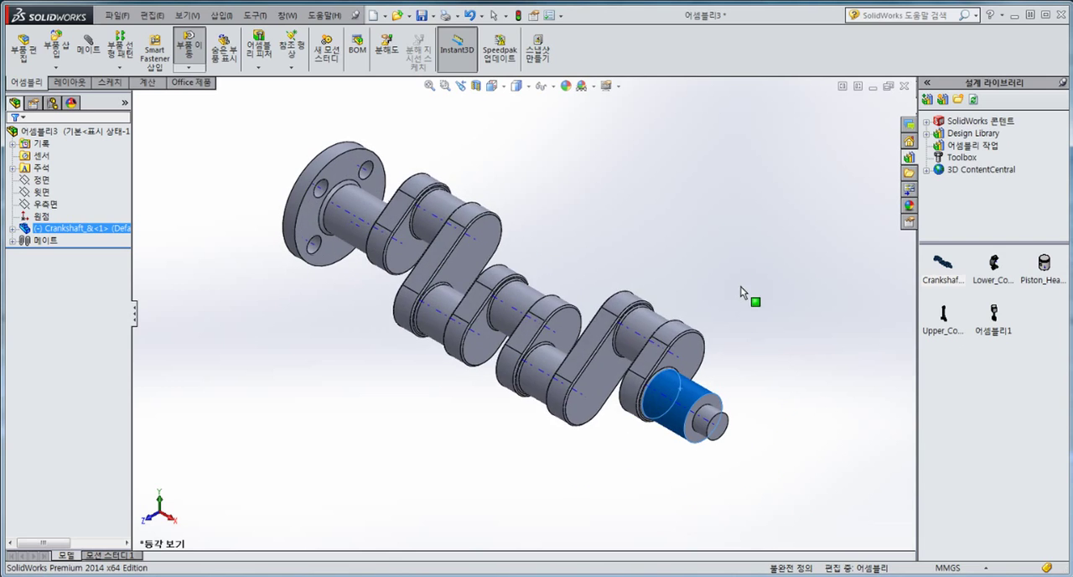
key("Escape")
left_click(646, 211)
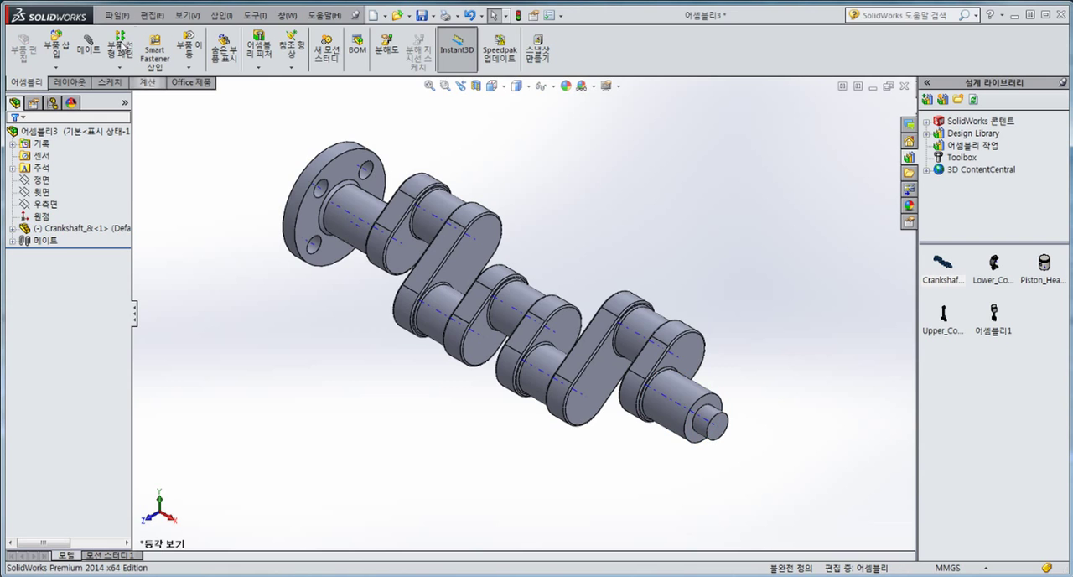
Step: Hide the temporary axes and turn the crankshaft about its main axis to a new angle
left_click(188, 15)
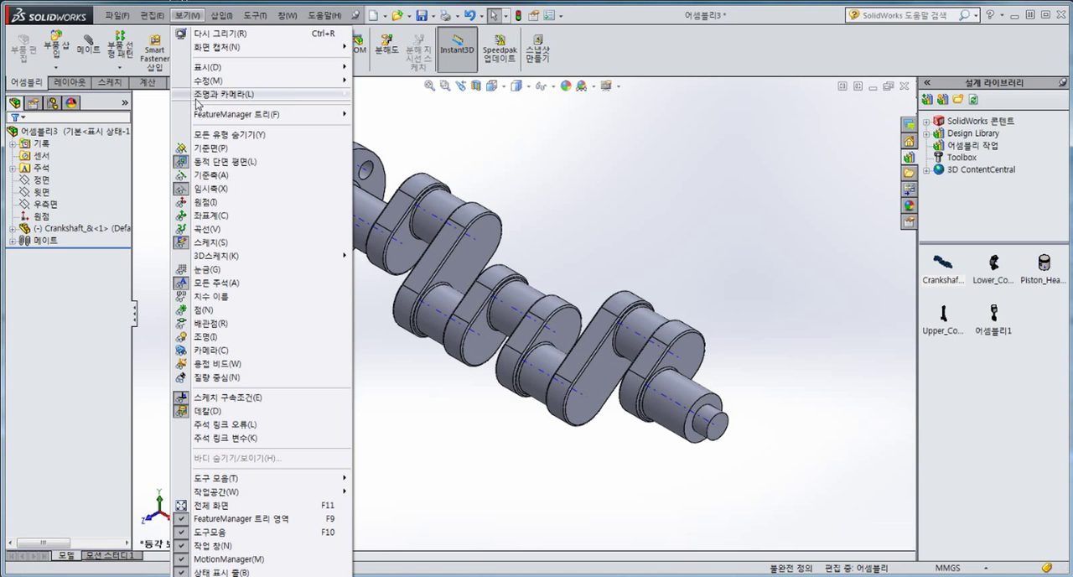
left_click(201, 190)
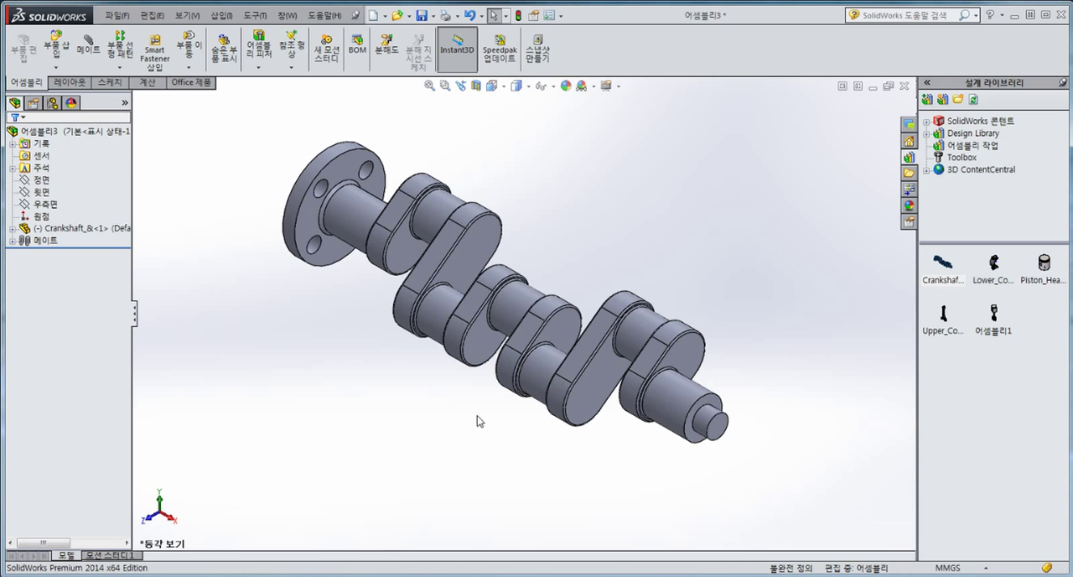
left_click_drag(634, 320, 662, 469)
left_click(769, 440)
Step: Insert two copies of the 어셈블리1 piston subassembly from the design library, one on each side of the crankshaft
mouse_move(994, 318)
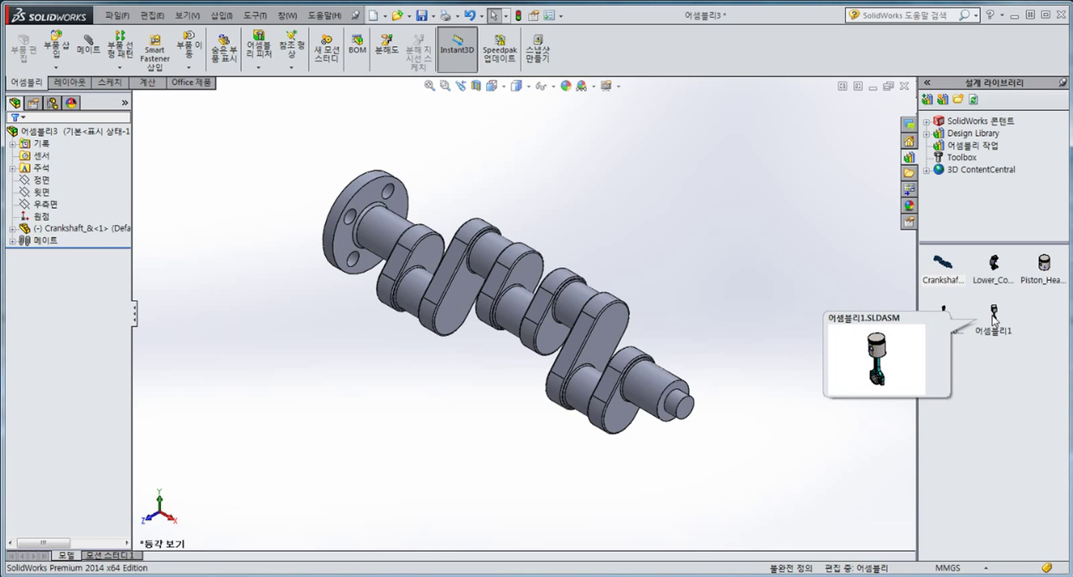
left_click_drag(994, 317, 625, 224)
left_click(318, 440)
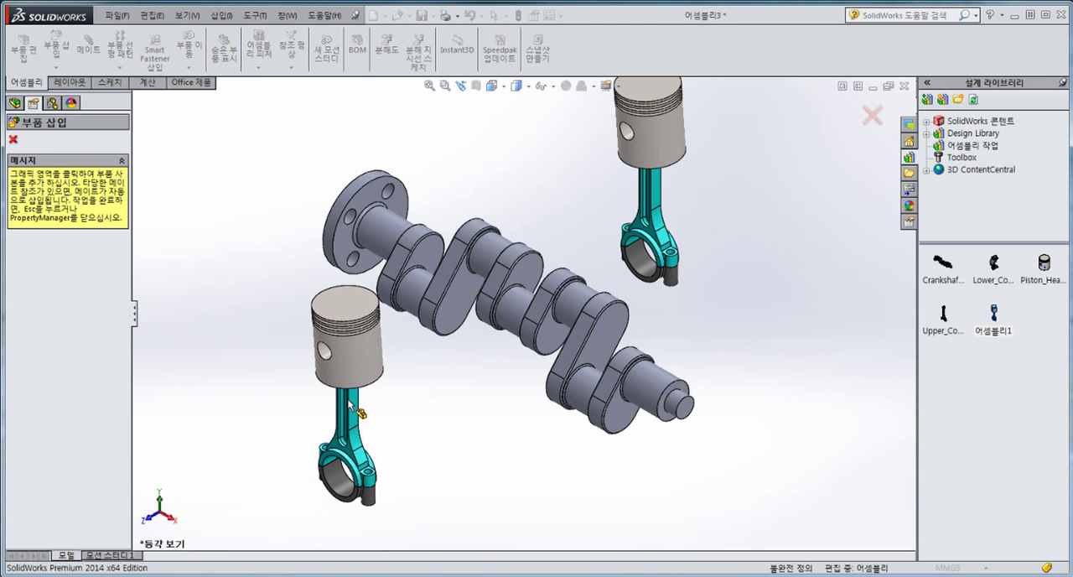
key("Escape")
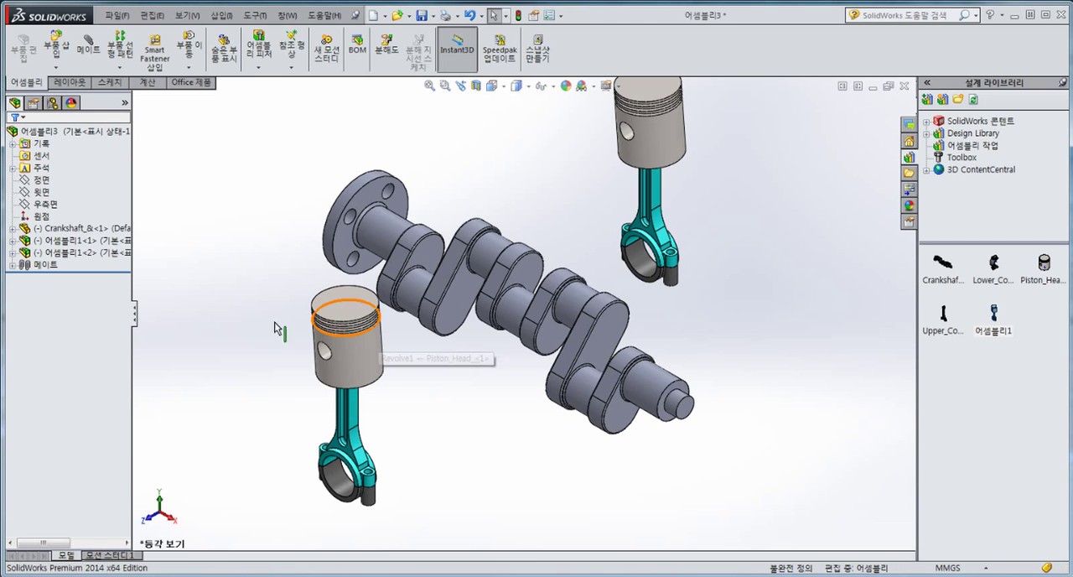
Step: Add a concentric mate between the front piston assembly's big-end bore and the crankpin nearest the flange
left_click(88, 48)
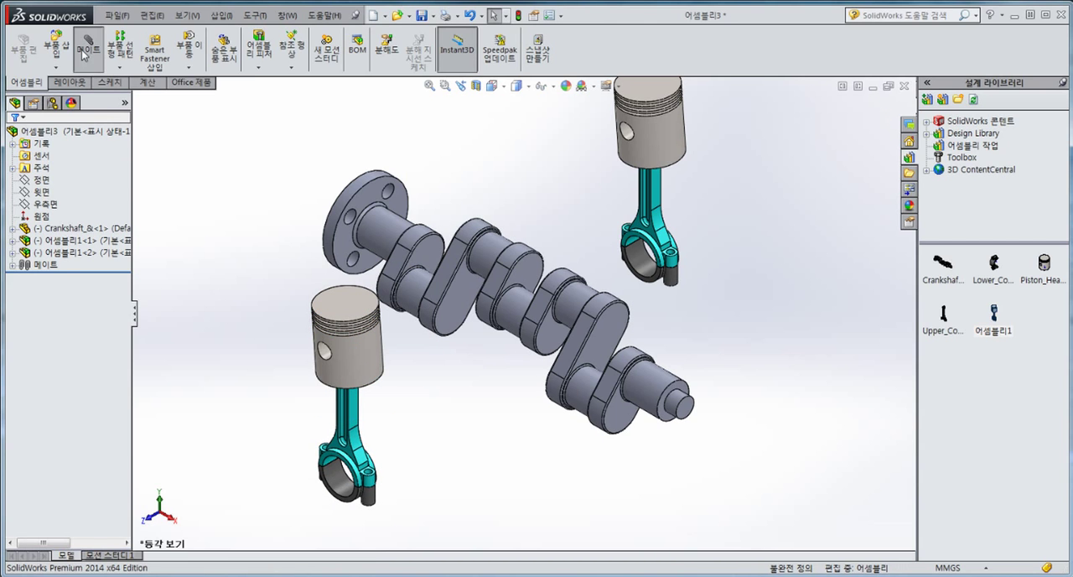
scroll(442, 305, "down", 2)
left_click(331, 518)
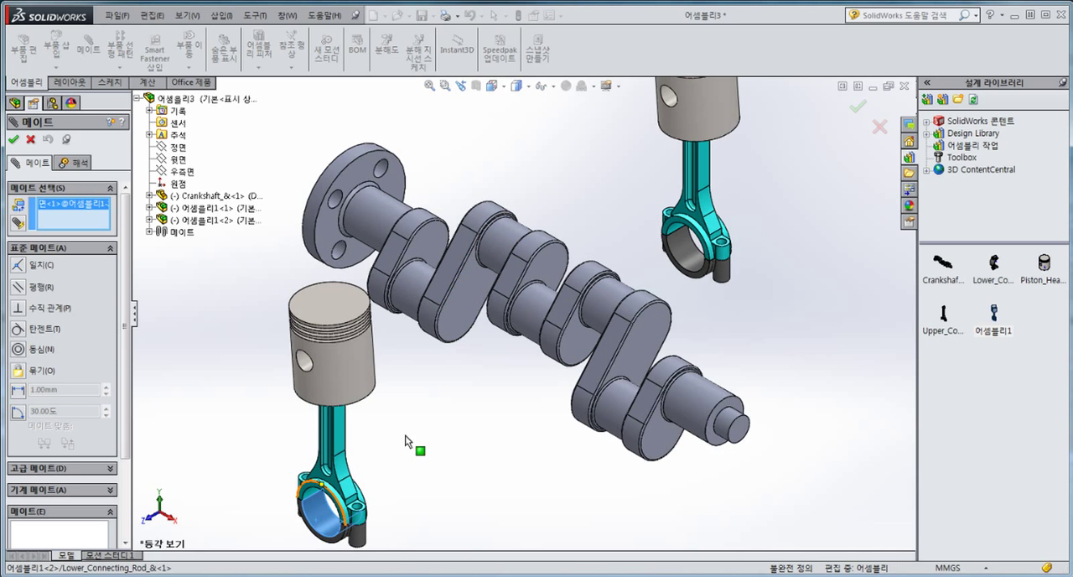
left_click(412, 280)
left_click(394, 249)
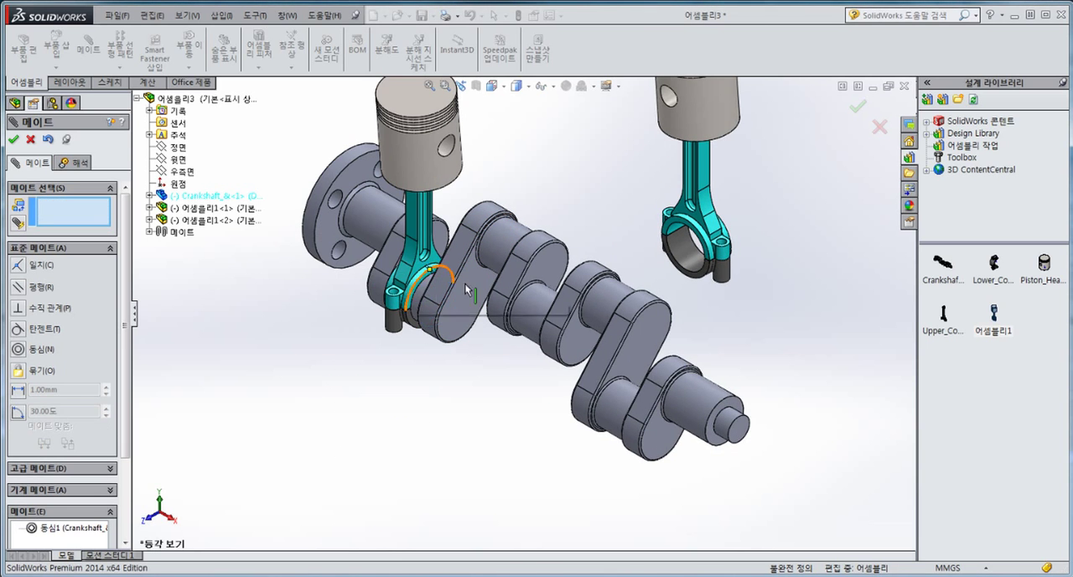
Step: Add a concentric mate between the other piston assembly's big-end bore and the crankshaft journal between the fourth and fifth webs
scroll(557, 289, "down", 2)
left_click(634, 312)
left_click(750, 241)
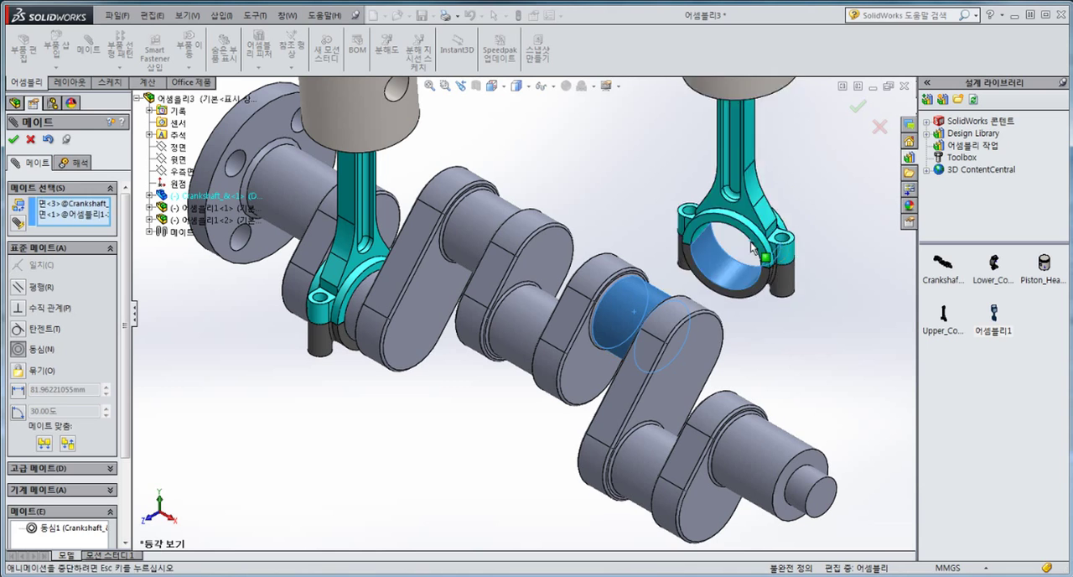
left_click(742, 216)
scroll(528, 424, "up", 3)
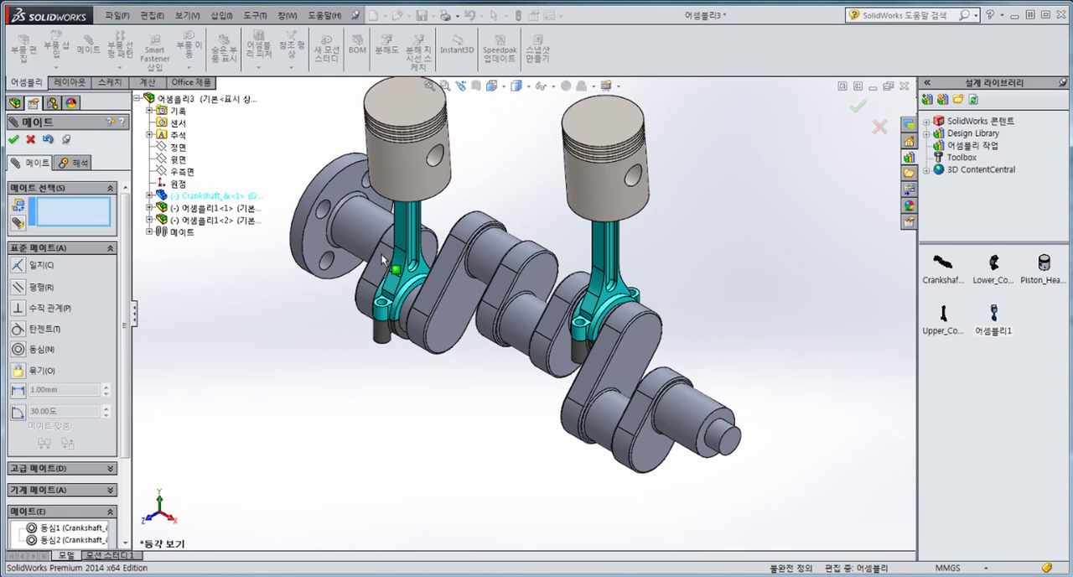
Step: Start a Width mate and select the two facing crank web faces on either side of the connecting rod nearest the flange
scroll(398, 290, "down", 3)
middle_click_drag(422, 282, 220, 321)
left_click(41, 250)
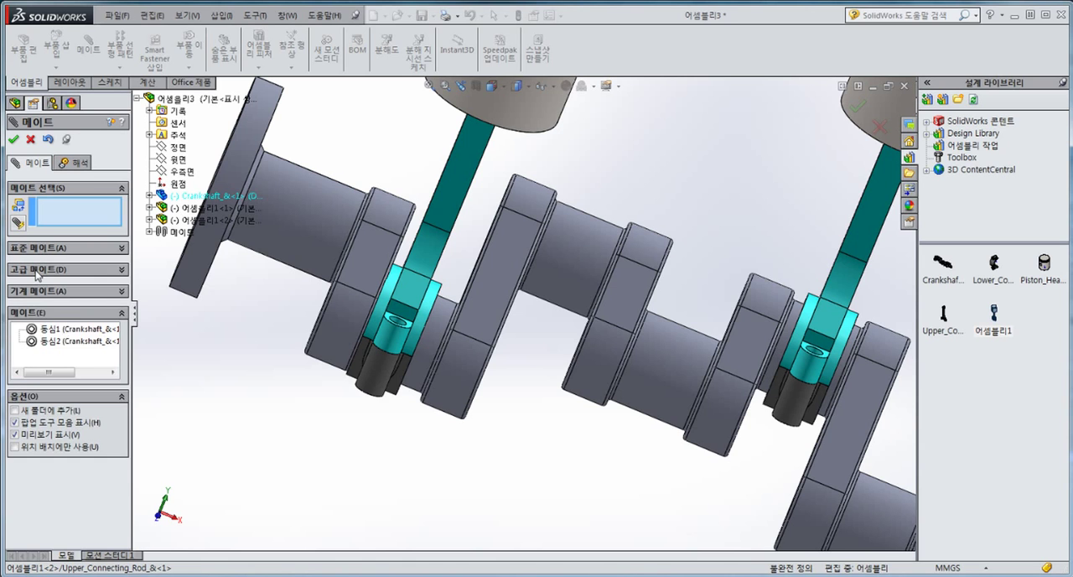
left_click(37, 273)
left_click(22, 307)
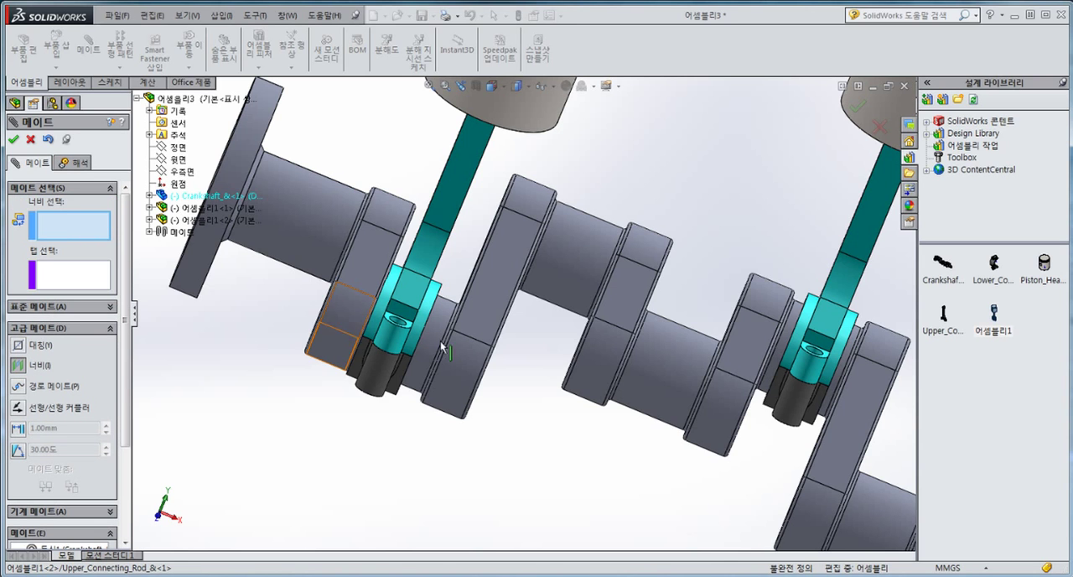
scroll(443, 346, "down", 3)
scroll(469, 271, "down", 3)
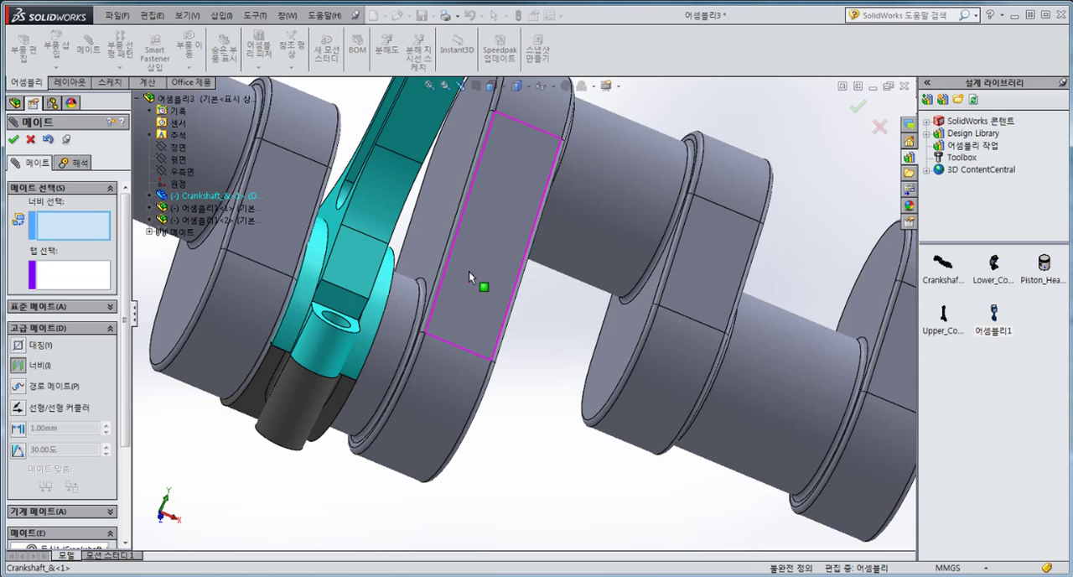
left_click(438, 239)
middle_click_drag(438, 240, 343, 213)
scroll(311, 201, "up", 2)
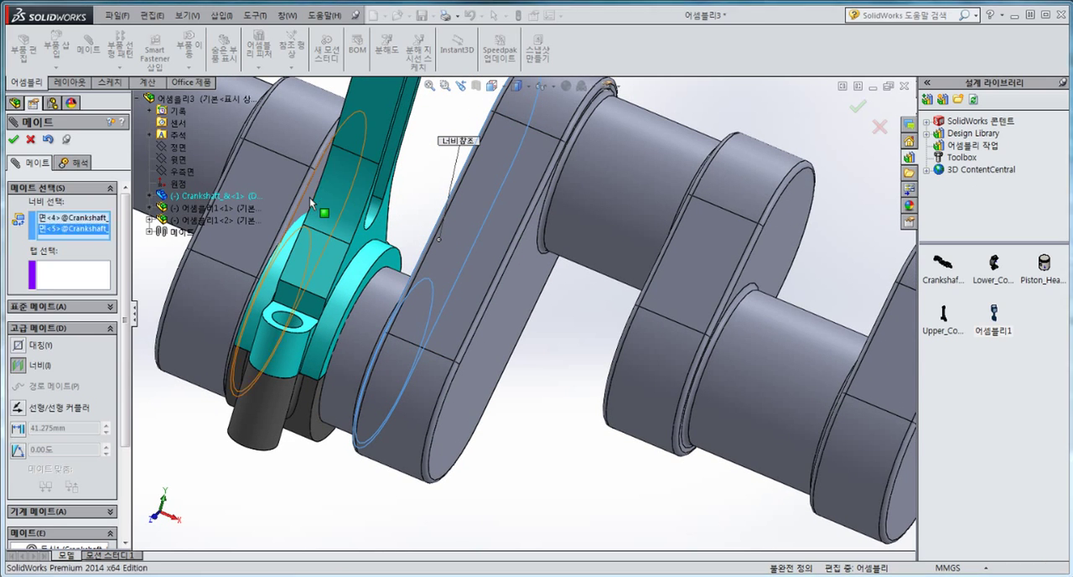
left_click(309, 197)
Step: Select the two opposite side faces of that connecting rod as the tab faces to centre it between the webs
scroll(389, 311, "down", 3)
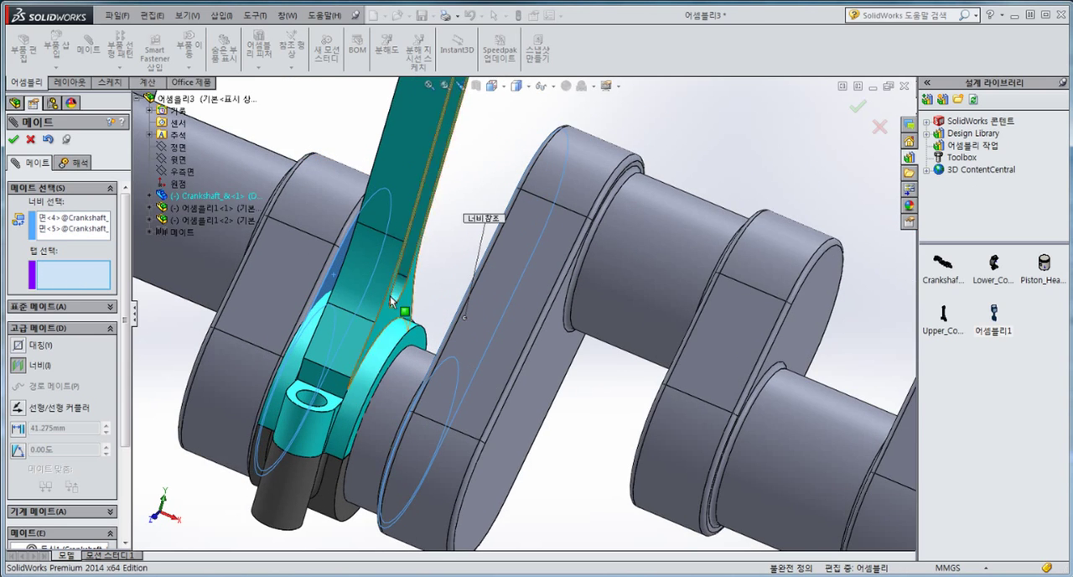
left_click(394, 309)
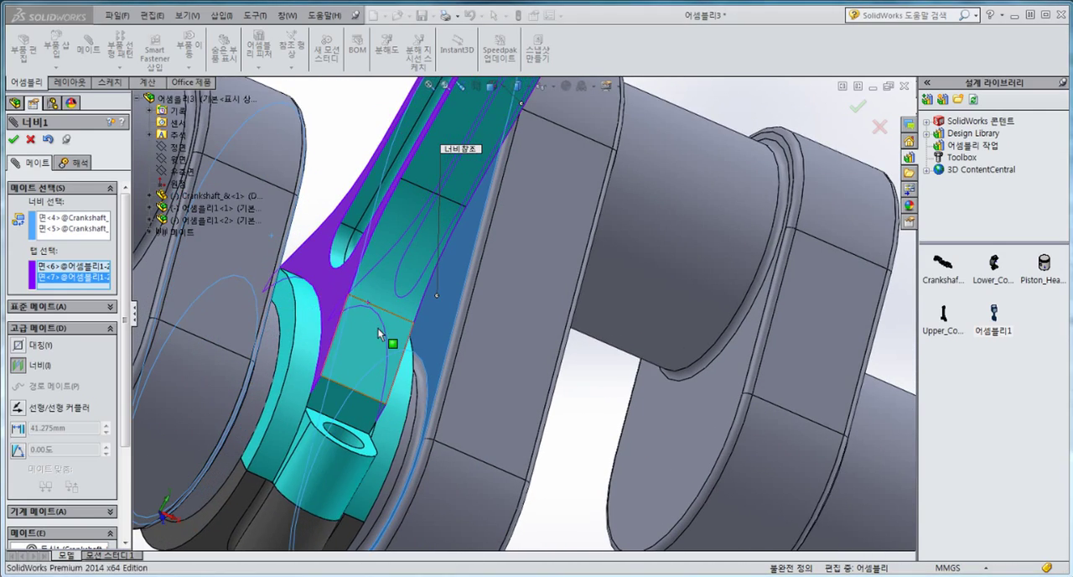
middle_click_drag(383, 330, 338, 330)
scroll(338, 330, "up", 2)
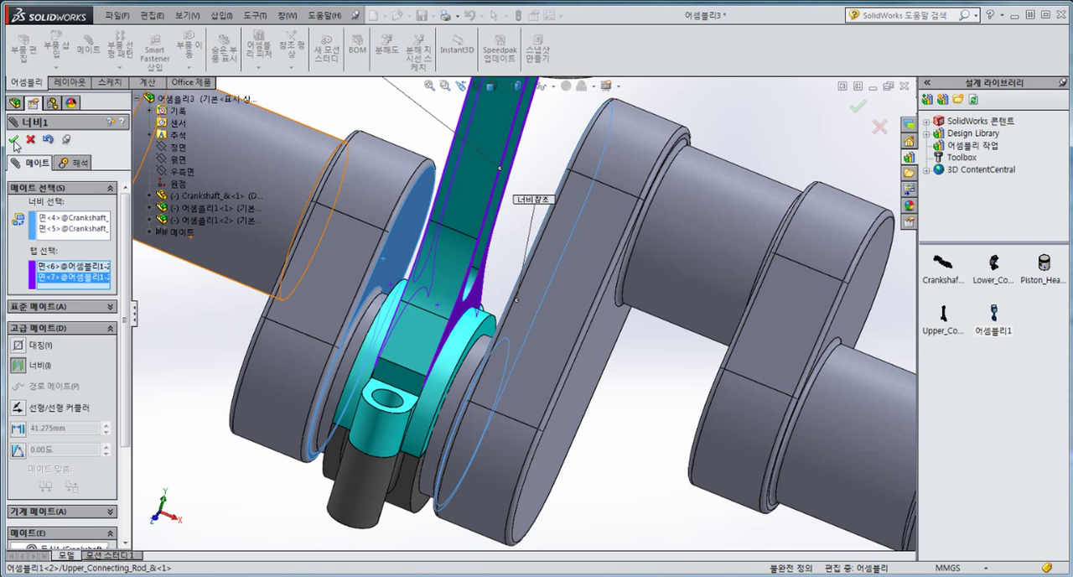
left_click(13, 140)
Step: Start another Width mate and select the facing crank web faces on either side of the second connecting rod
left_click(16, 305)
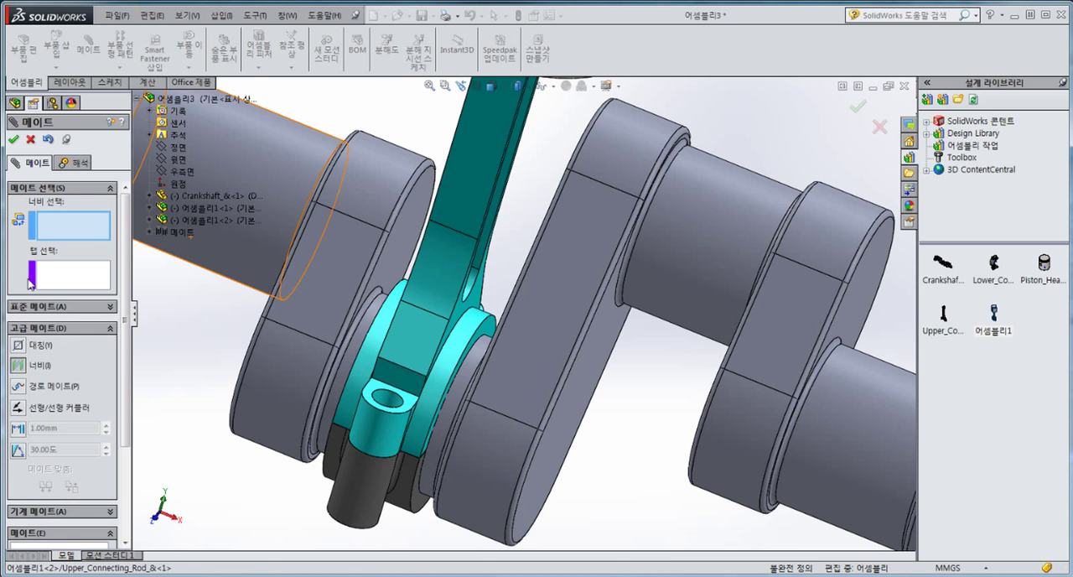
scroll(699, 349, "up", 5)
scroll(754, 342, "down", 3)
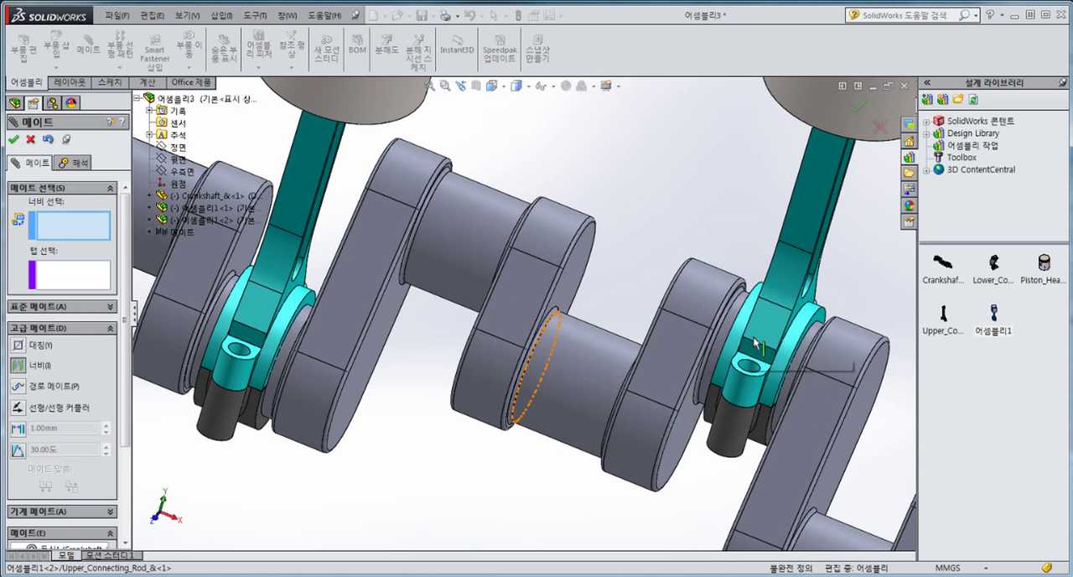
left_click(670, 447)
middle_click_drag(669, 447, 789, 461)
left_click(801, 487)
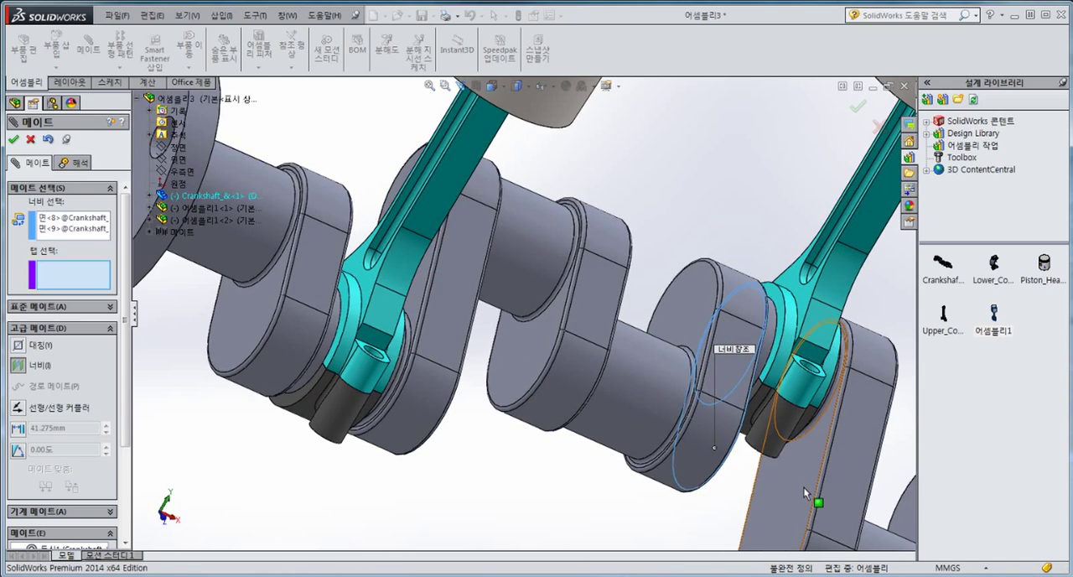
middle_click_drag(813, 503, 460, 337)
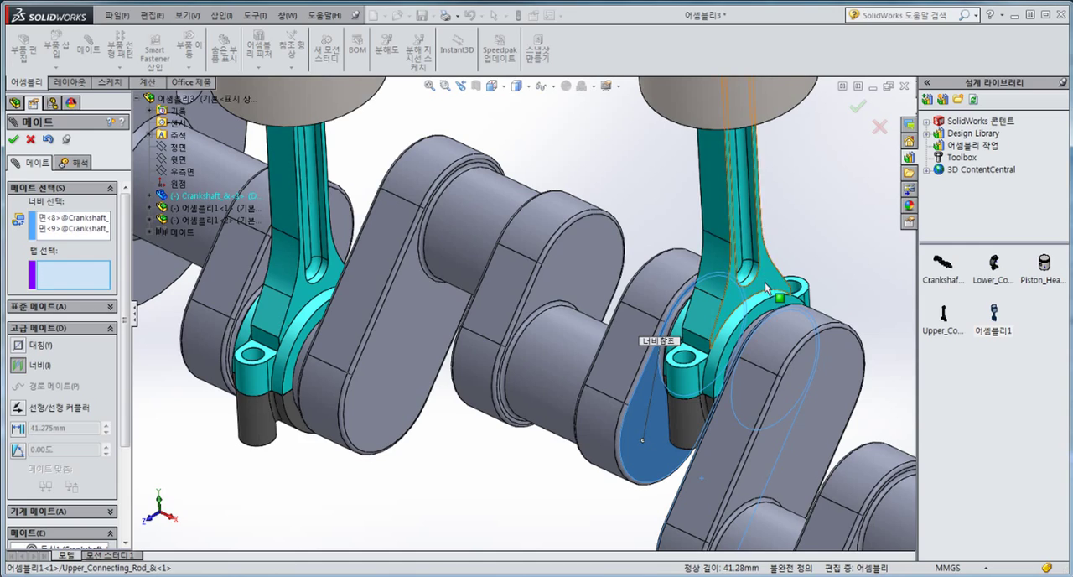
Step: Use the second connecting rod's two side faces as the tab faces, centring it between its webs, and finish mating
left_click(742, 280)
middle_click_drag(742, 285, 638, 337)
left_click(704, 289)
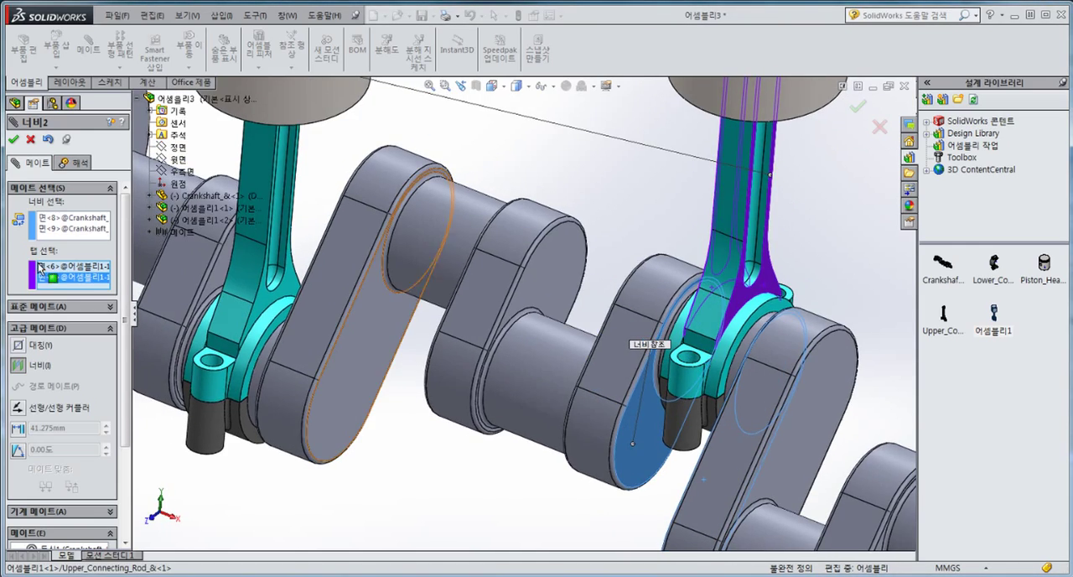
left_click(13, 141)
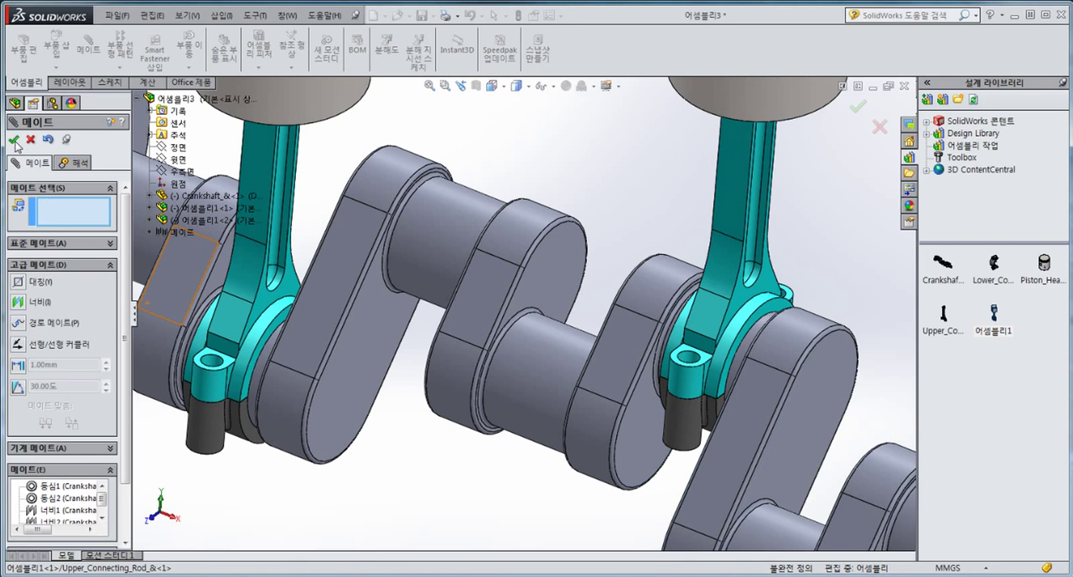
left_click(13, 141)
Step: Swing the two piston assemblies outward so their pistons lie on opposite sides of the crankshaft
scroll(231, 252, "up", 4)
middle_click_drag(439, 283, 413, 280)
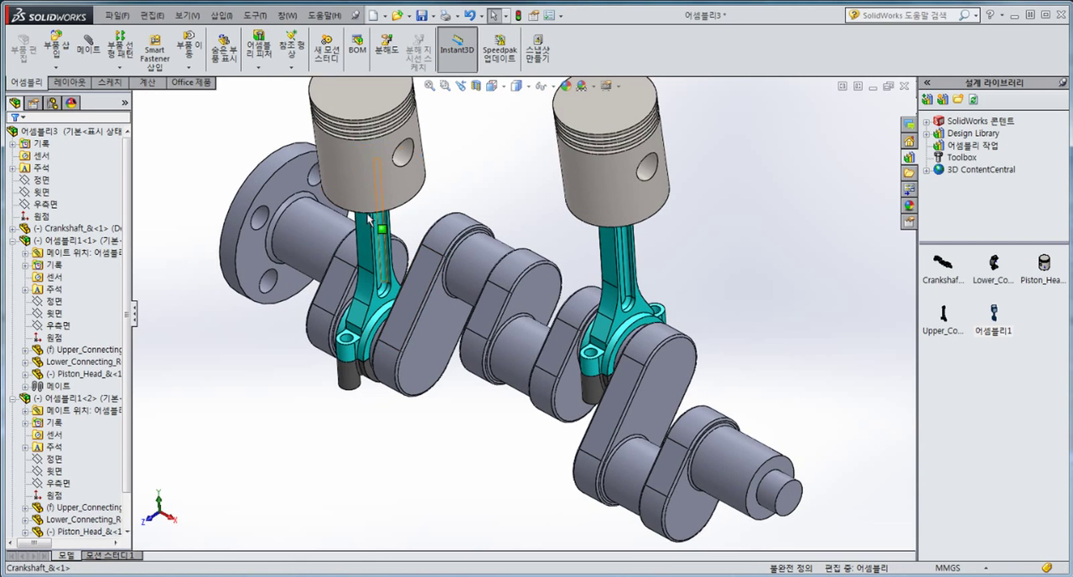
left_click_drag(359, 182, 216, 428)
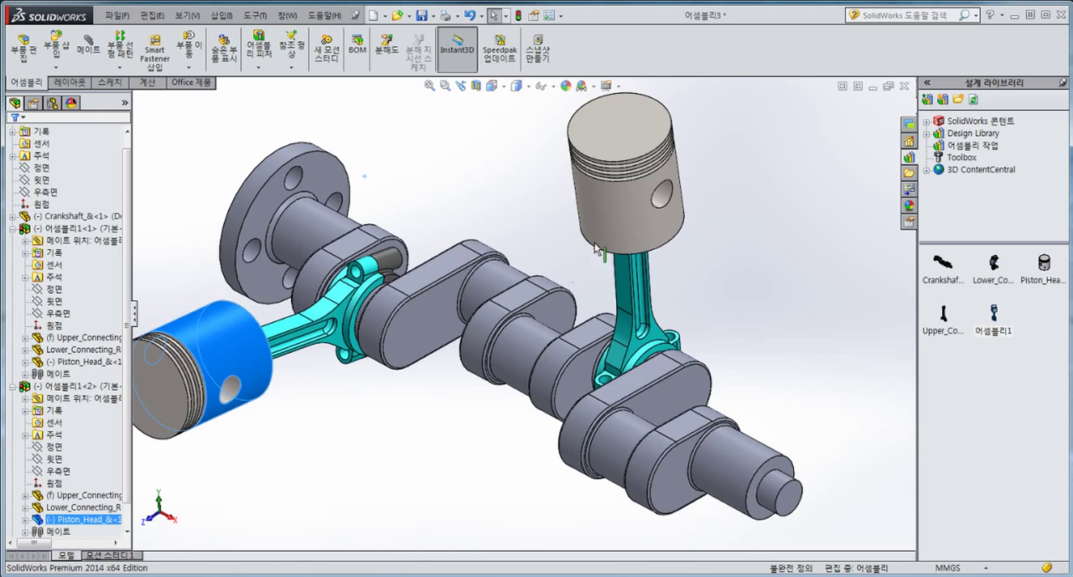
left_click_drag(619, 218, 854, 241)
left_click(766, 383)
scroll(446, 379, "up", 2)
scroll(445, 373, "up", 1)
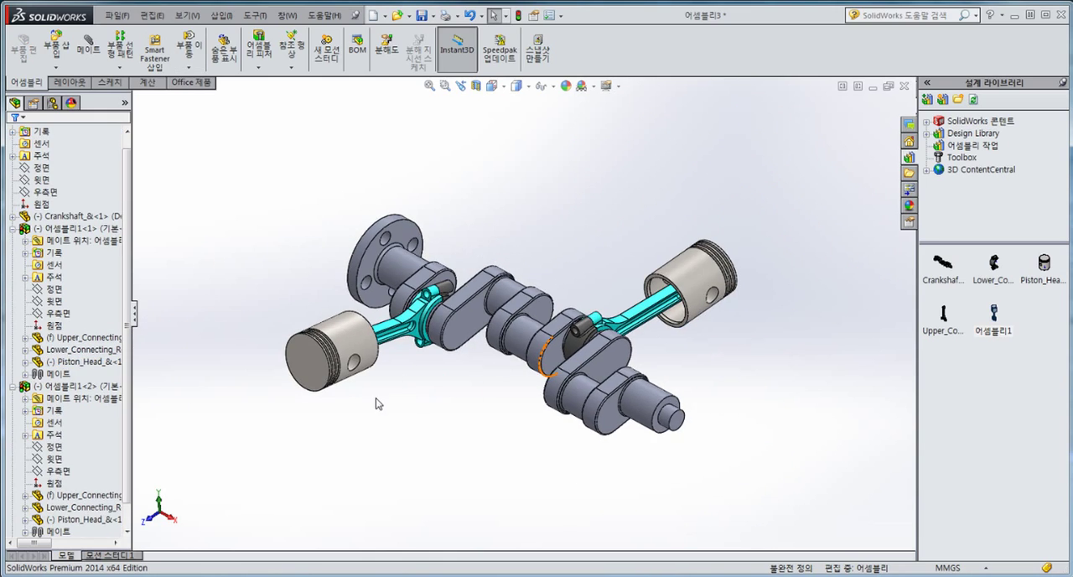
Step: Collapse both 어셈블리1 subassemblies in the feature tree
scroll(76, 313, "down", 1)
left_click(14, 204)
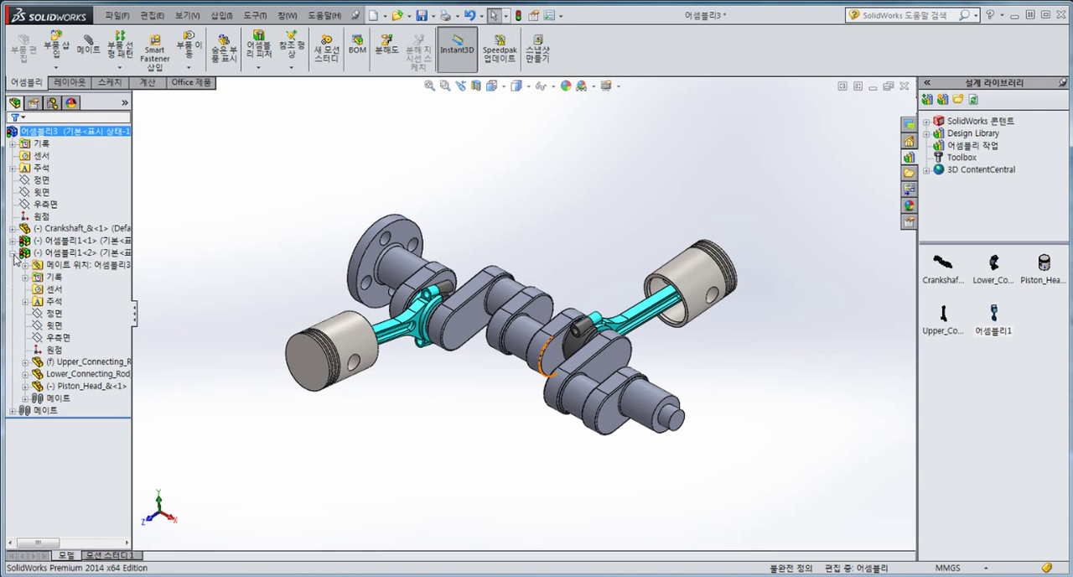
left_click(13, 253)
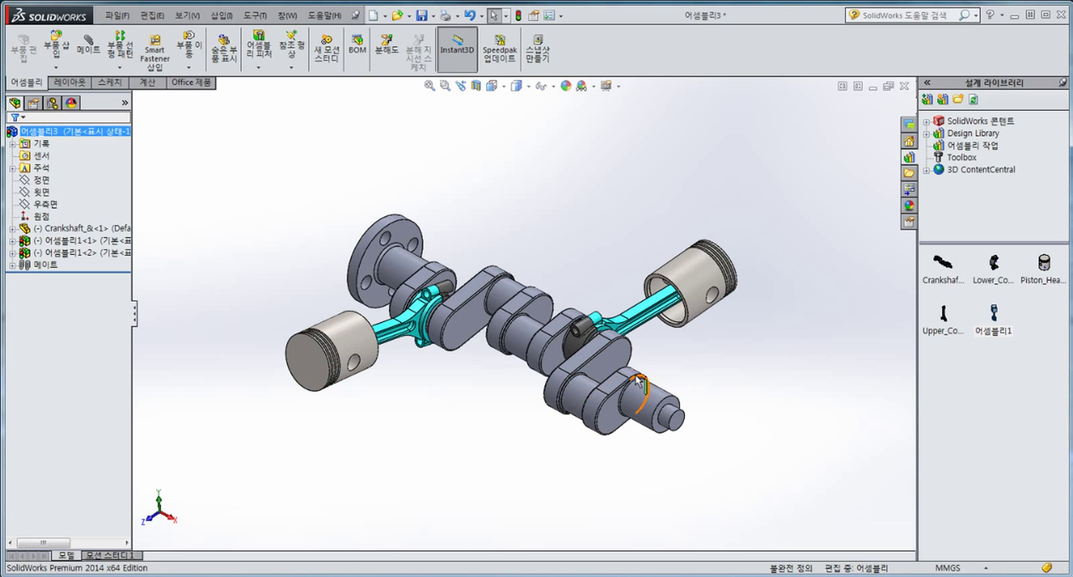
Step: Turn the crankshaft and move the flange-side connecting rod to check how the pistons follow from an end-on view
middle_click_drag(635, 381, 559, 377)
left_click(588, 337)
left_click_drag(590, 341, 593, 373)
key("Escape")
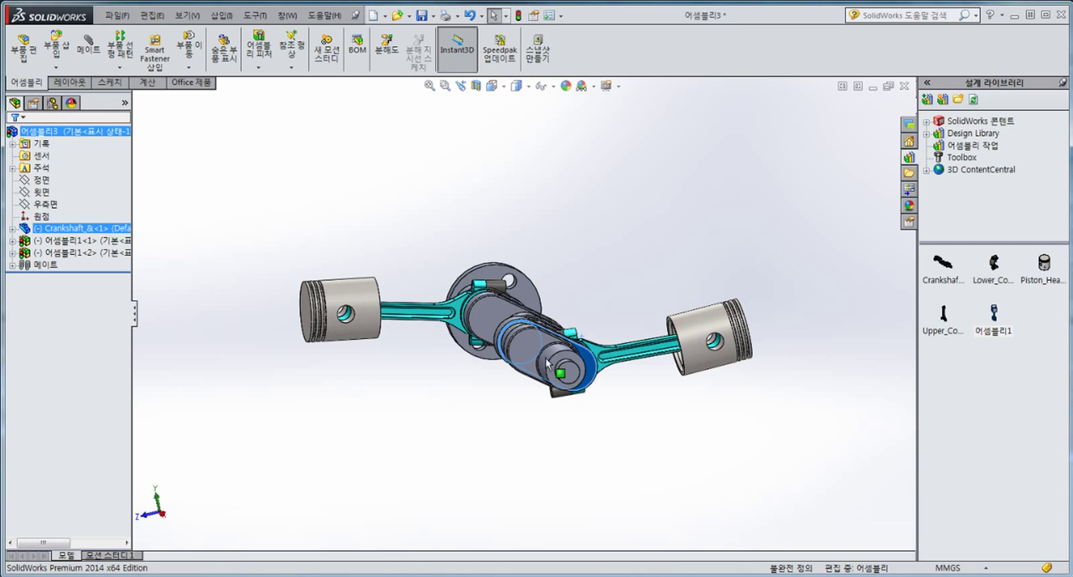
mouse_move(495, 311)
left_mouse_down()
mouse_move(494, 388)
mouse_move(492, 300)
left_mouse_up()
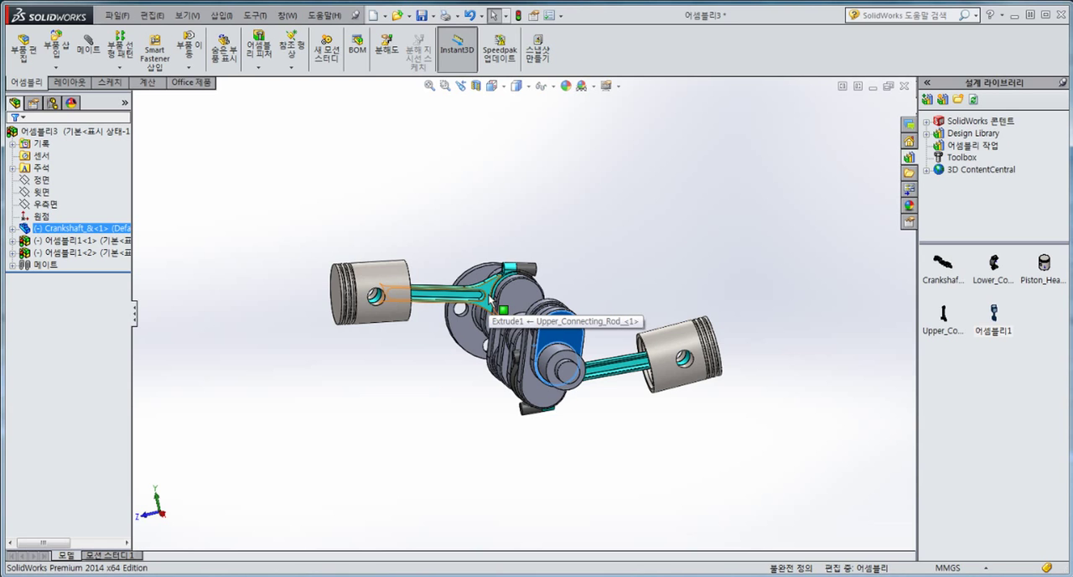
left_click_drag(491, 300, 398, 302)
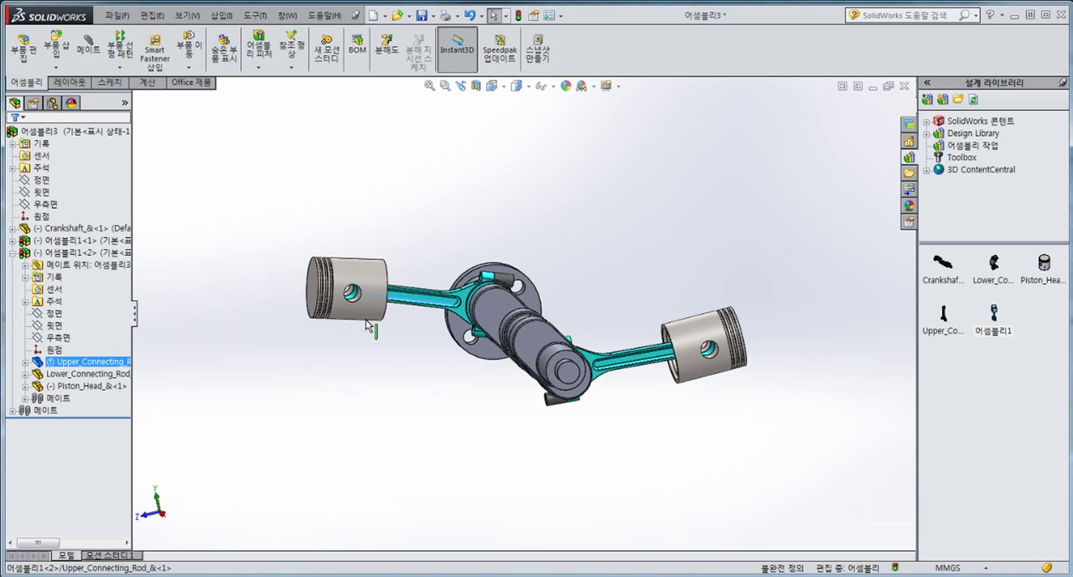
left_click(371, 419)
middle_click_drag(283, 314, 212, 304)
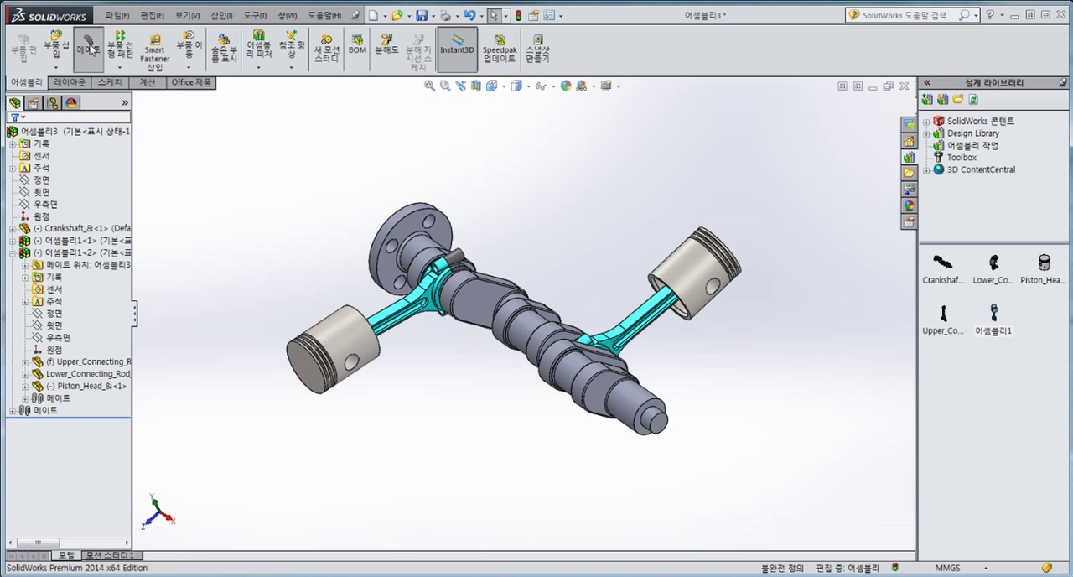
Step: Add a coincident mate between the assembly's 윗면 plane and the Right plane of Piston_Head in 어셈블리1<1>
left_click(88, 46)
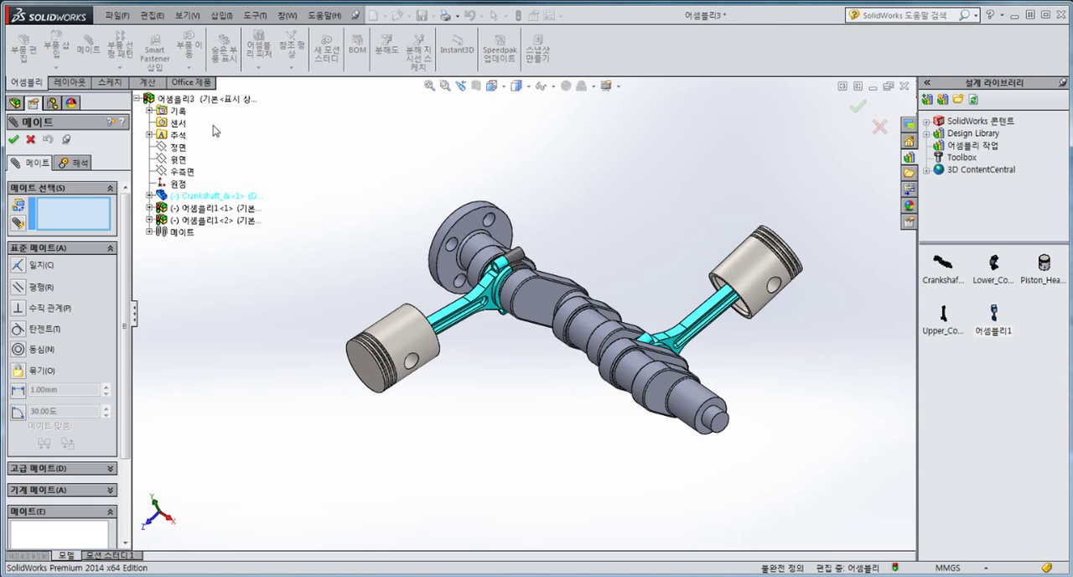
left_click(176, 159)
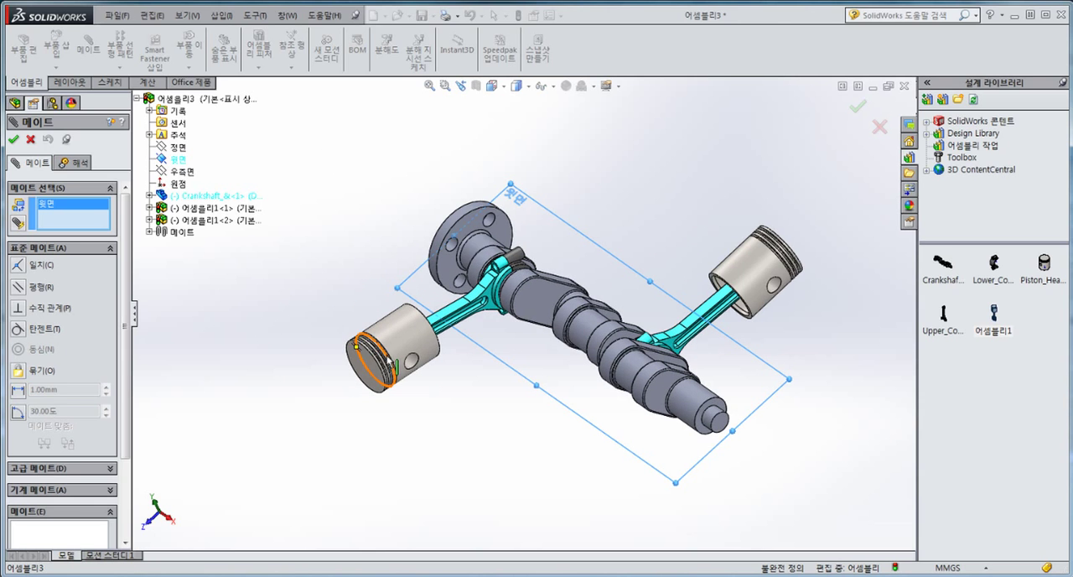
left_click(149, 207)
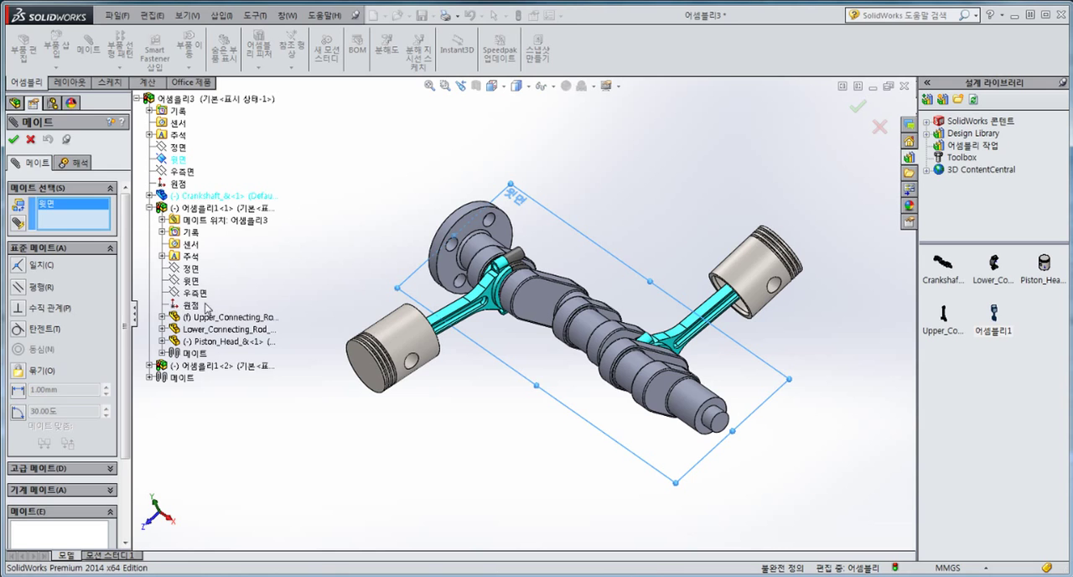
left_click(163, 341)
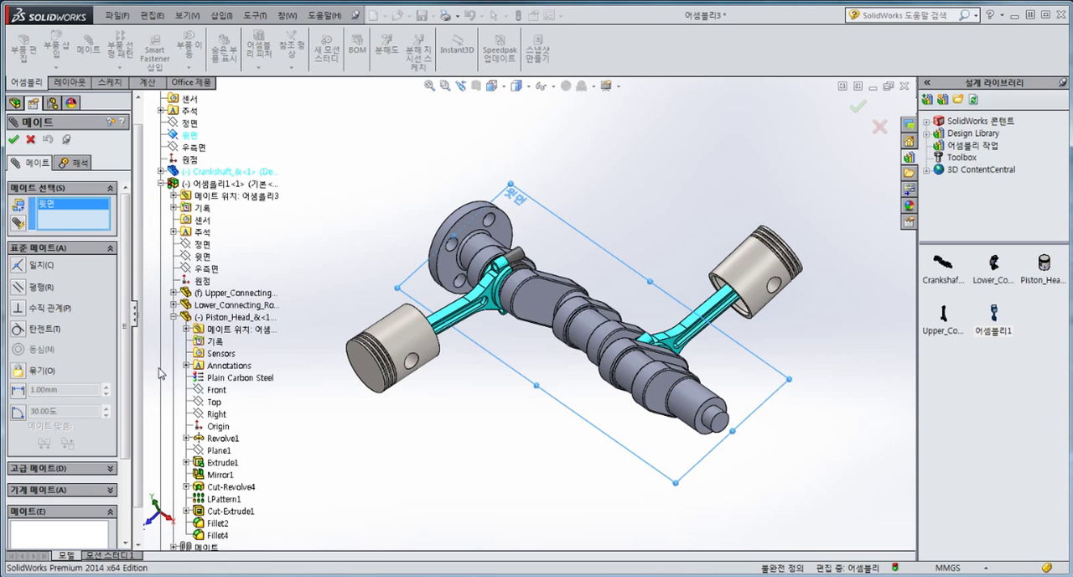
left_click(214, 416)
middle_click_drag(581, 389, 241, 267)
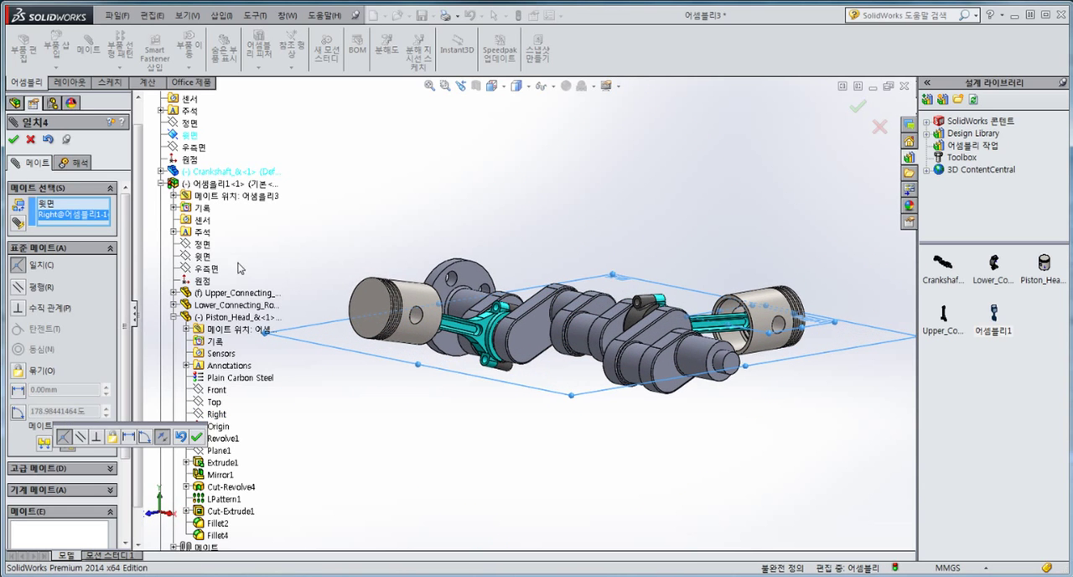
left_click(196, 437)
Step: Add a coincident mate between the Right plane of Piston_Head in 어셈블리1<2> and the assembly's 윗면 plane, then finish mating
left_click(162, 184)
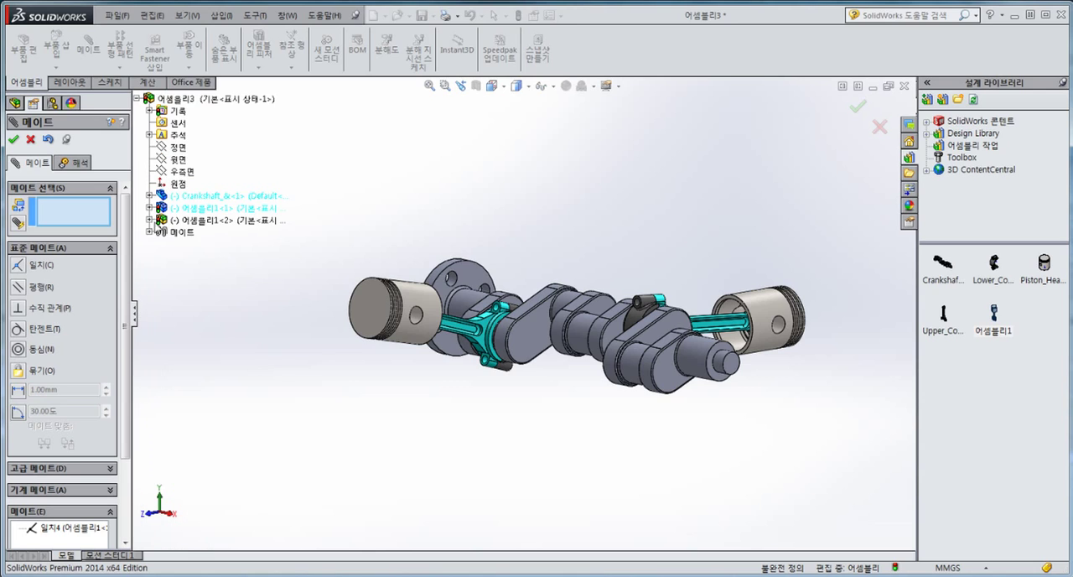
left_click(149, 219)
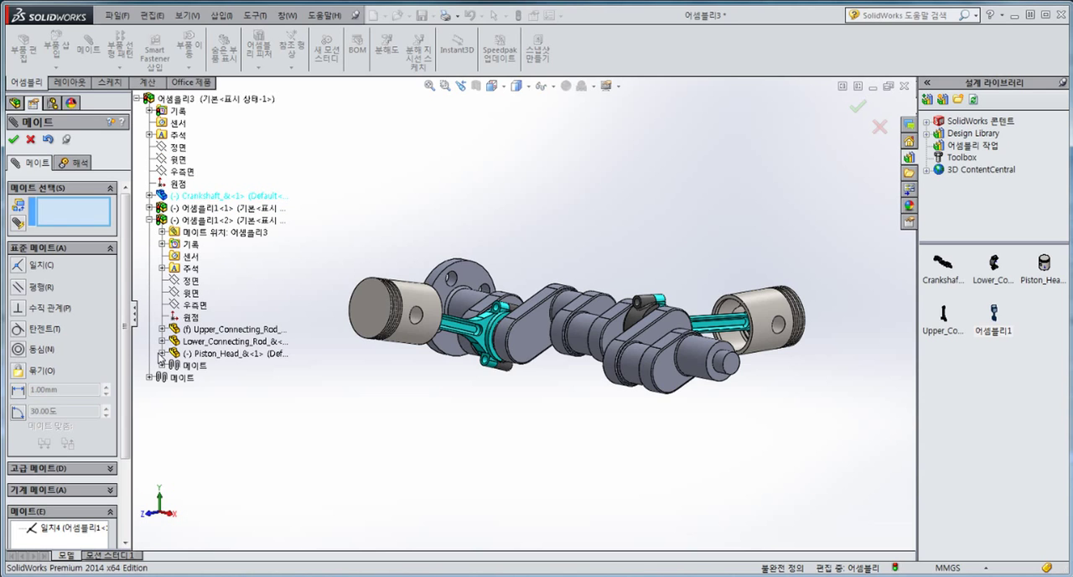
left_click(162, 353)
left_click(217, 414)
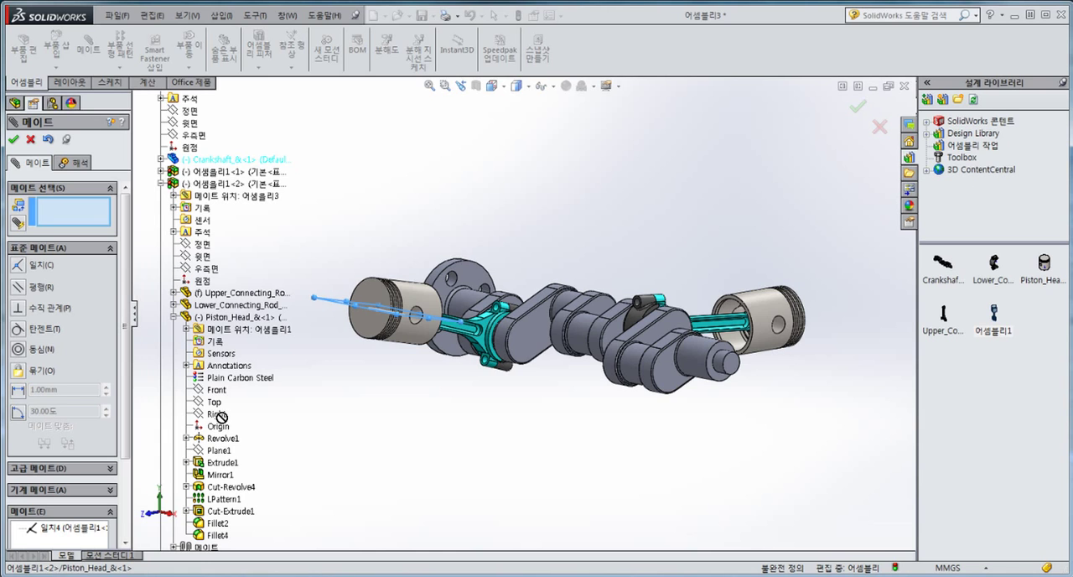
scroll(231, 153, "up", 1)
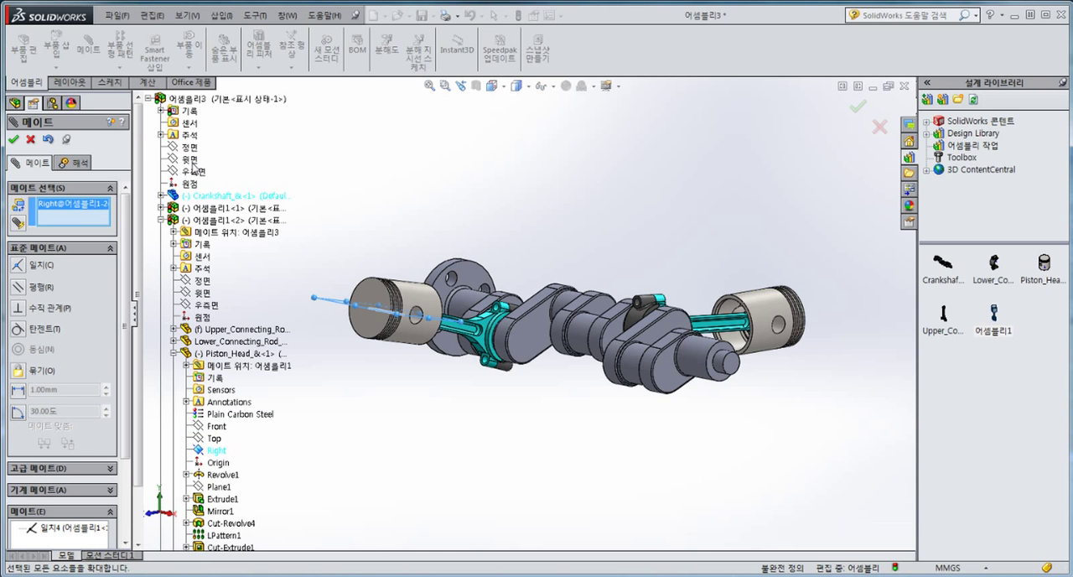
left_click(191, 159)
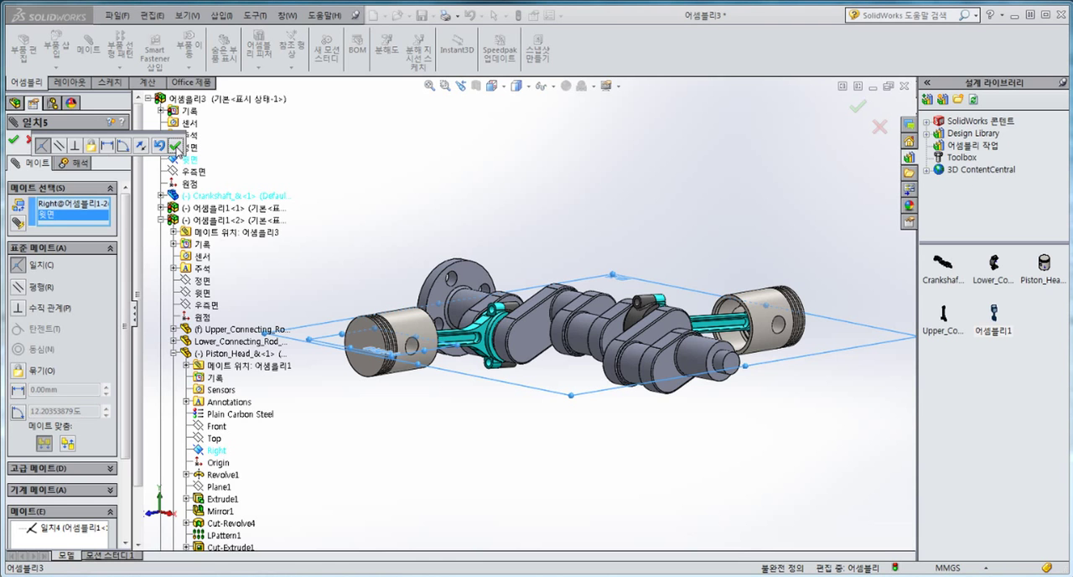
left_click(173, 147)
left_click(15, 141)
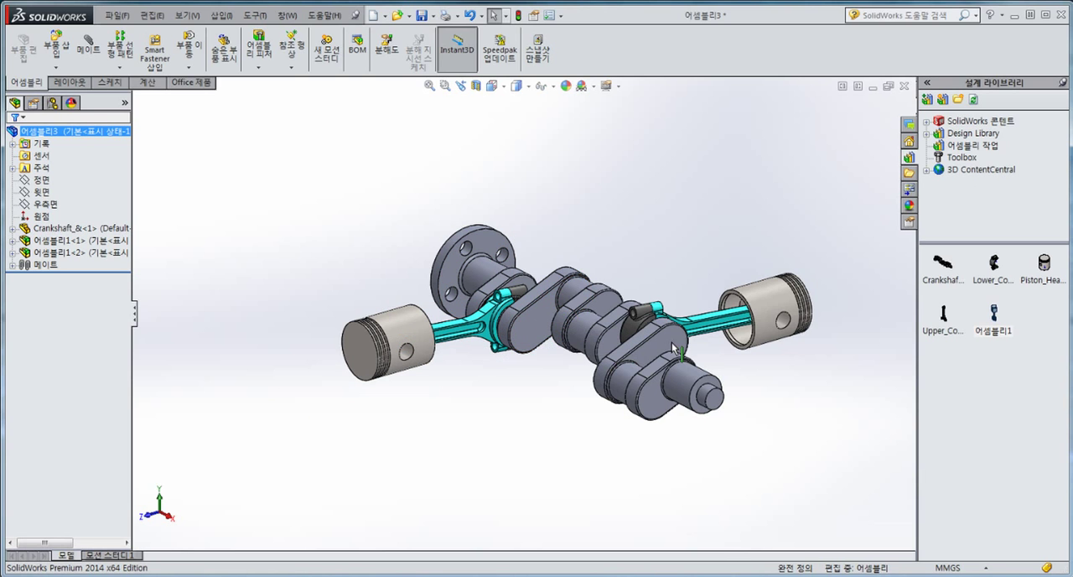
Step: Try to turn the crankshaft by its end web to test the mated mechanism
left_click_drag(658, 393, 721, 289)
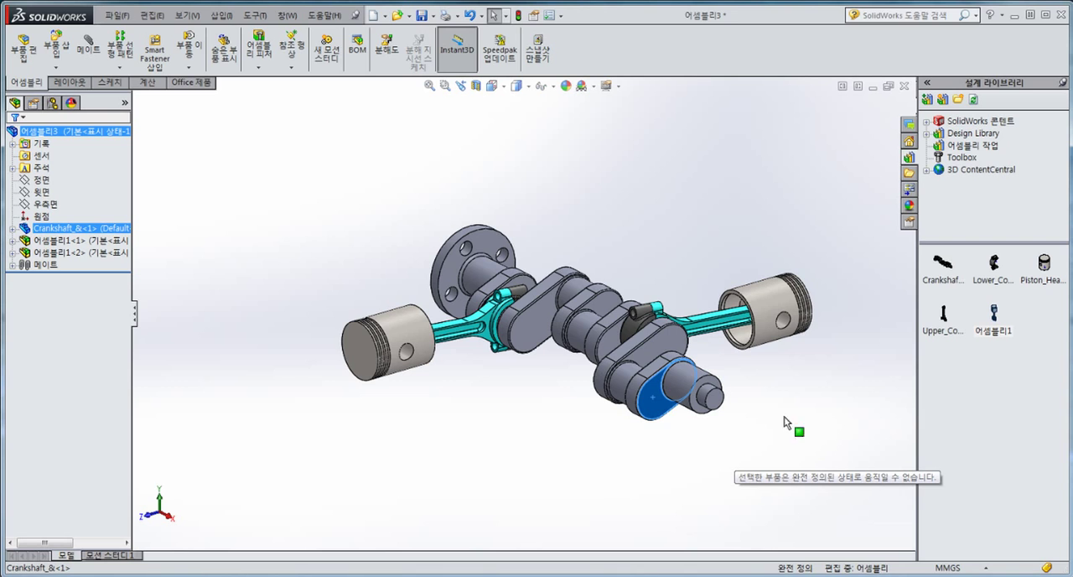
left_click_drag(786, 424, 596, 291)
left_click_drag(476, 389, 479, 385)
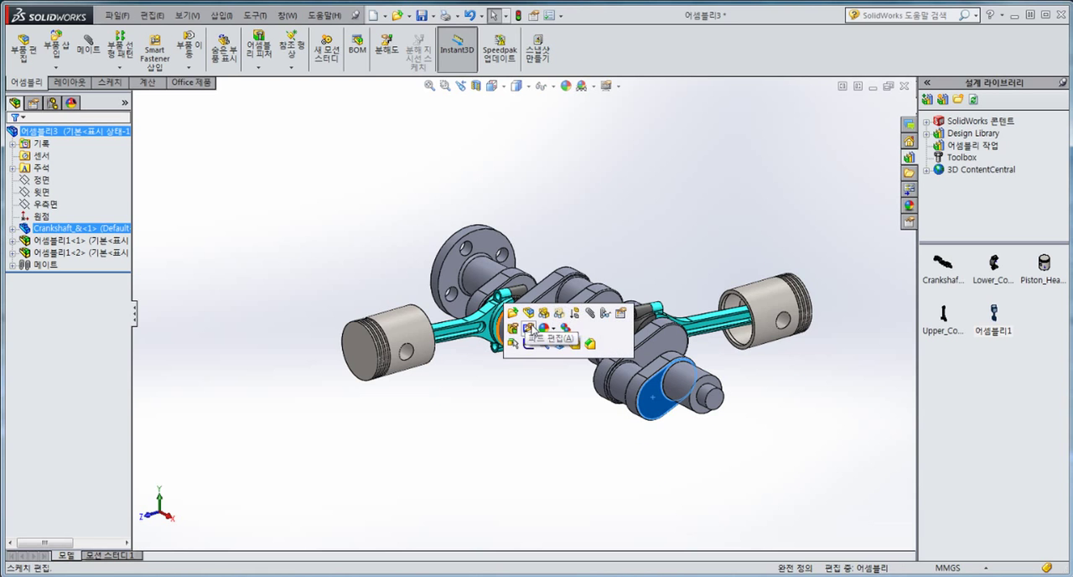
Step: Try to turn the crankshaft by its middle web and examine how the connecting rods are held
left_click(491, 436)
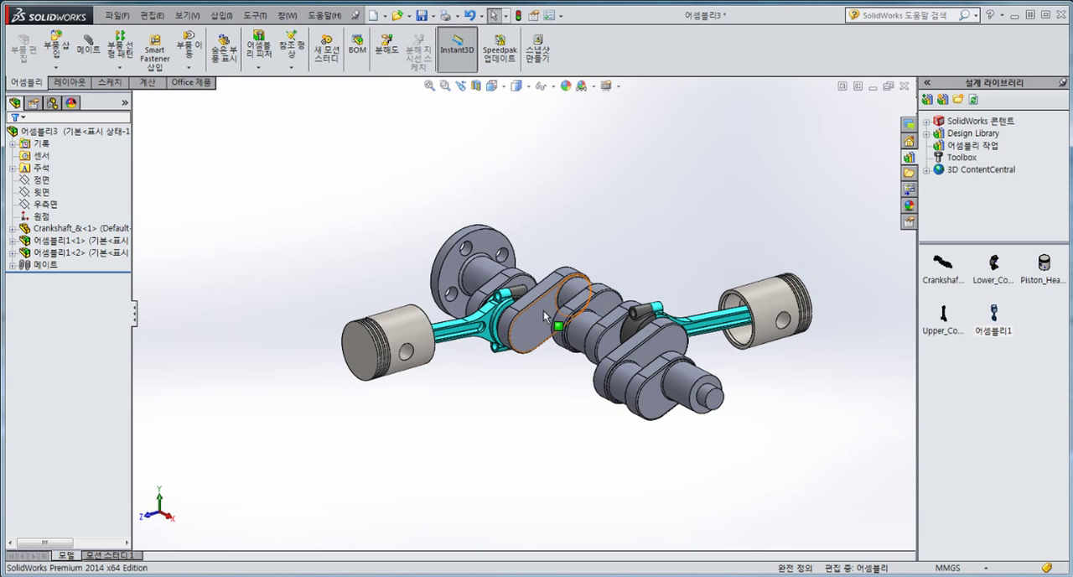
left_click_drag(543, 310, 397, 277)
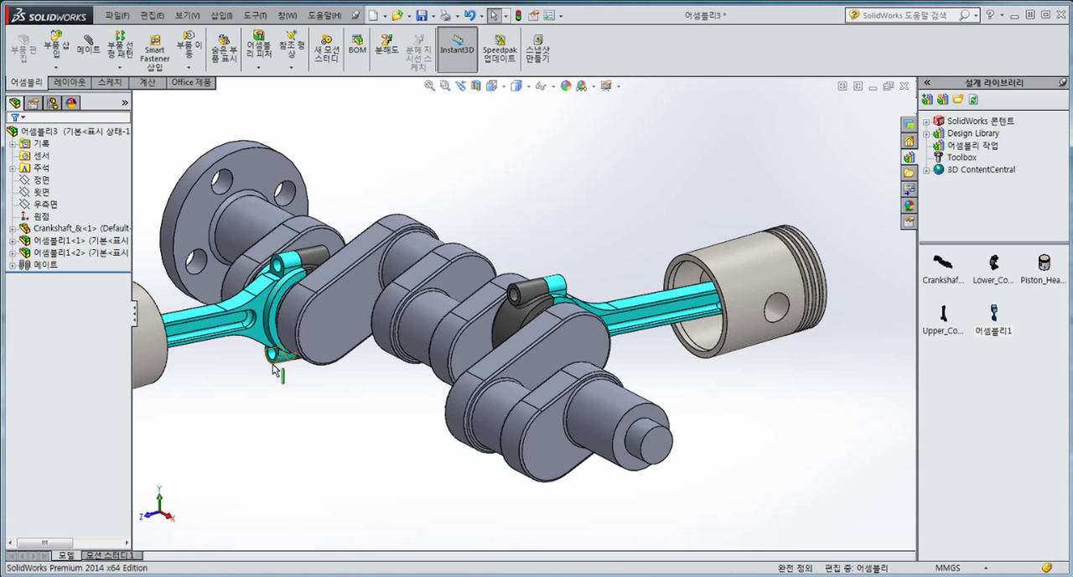
scroll(274, 368, "up", 3)
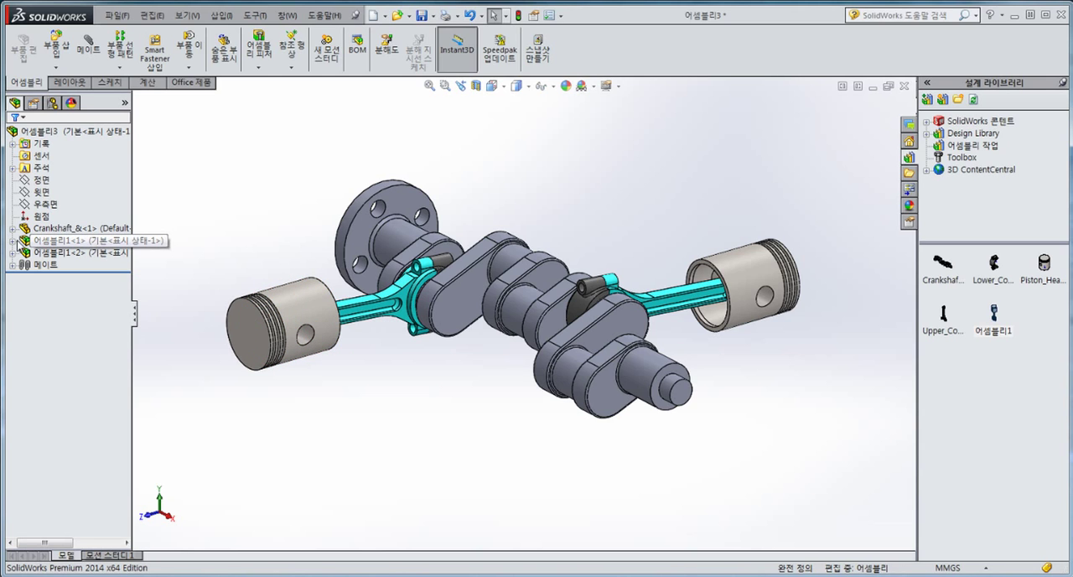
Step: Set both piston subassemblies, 어셈블리1<1> and 어셈블리1<2>, to solve as flexible (유동) in their component properties
right_click(67, 242)
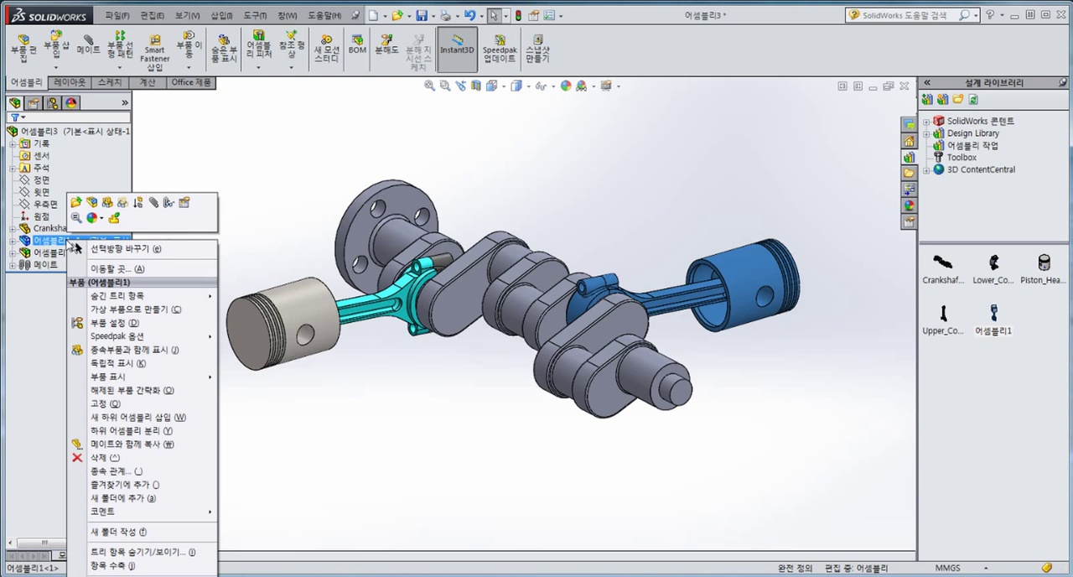
left_click(185, 204)
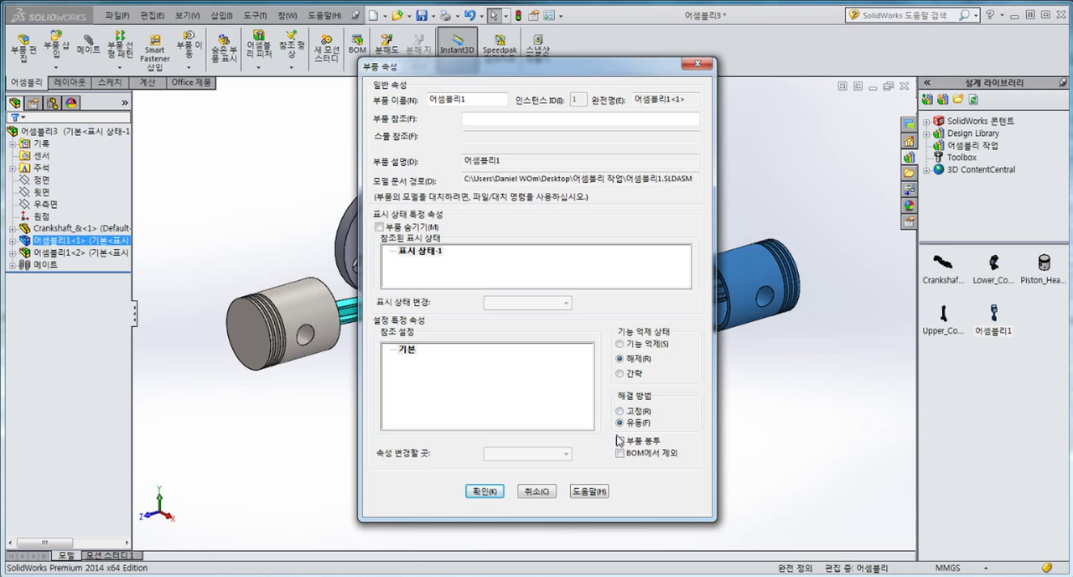
left_click(483, 491)
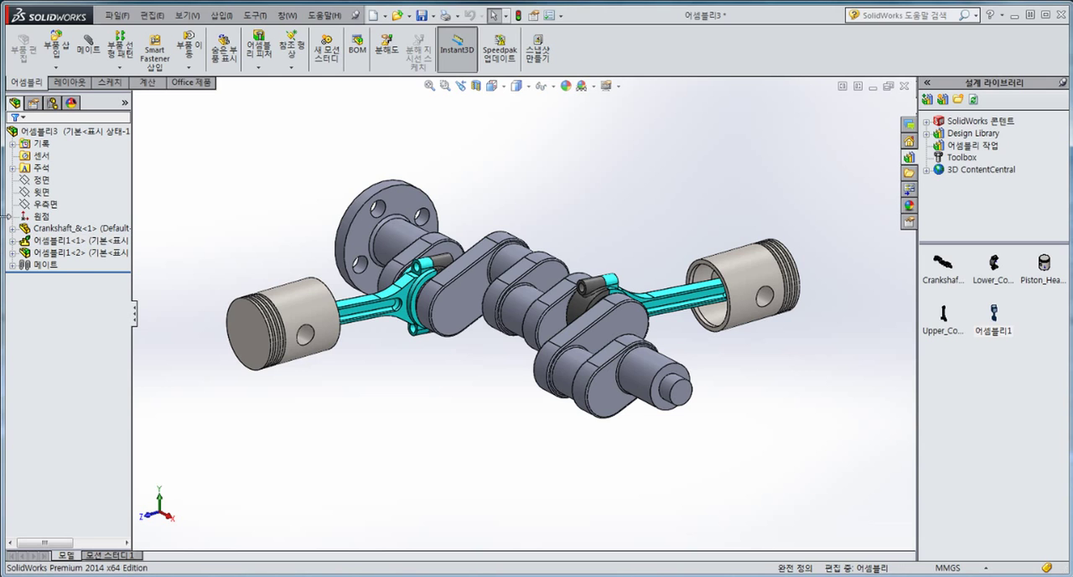
right_click(66, 254)
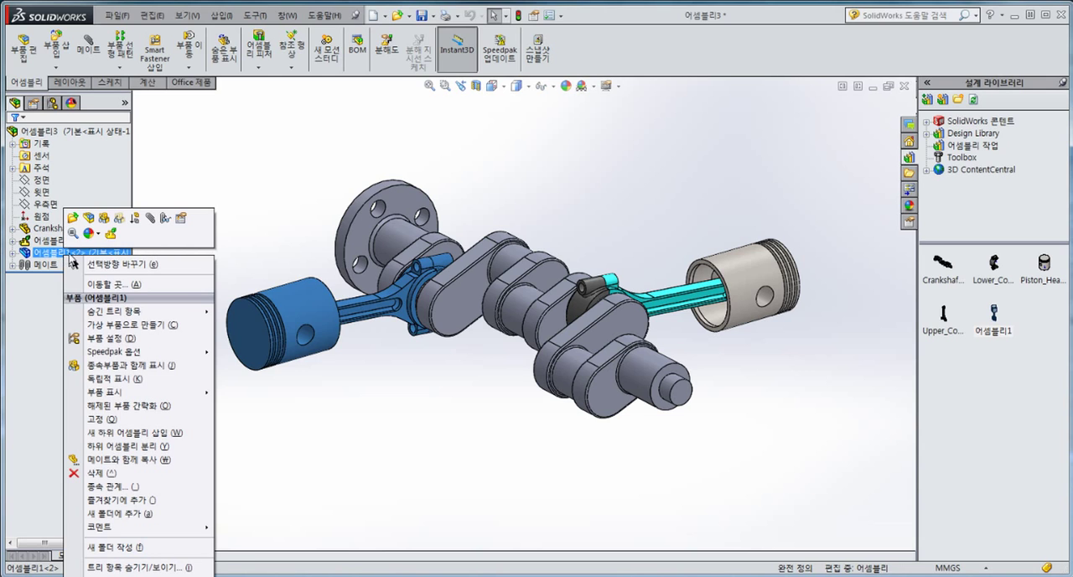
left_click(181, 219)
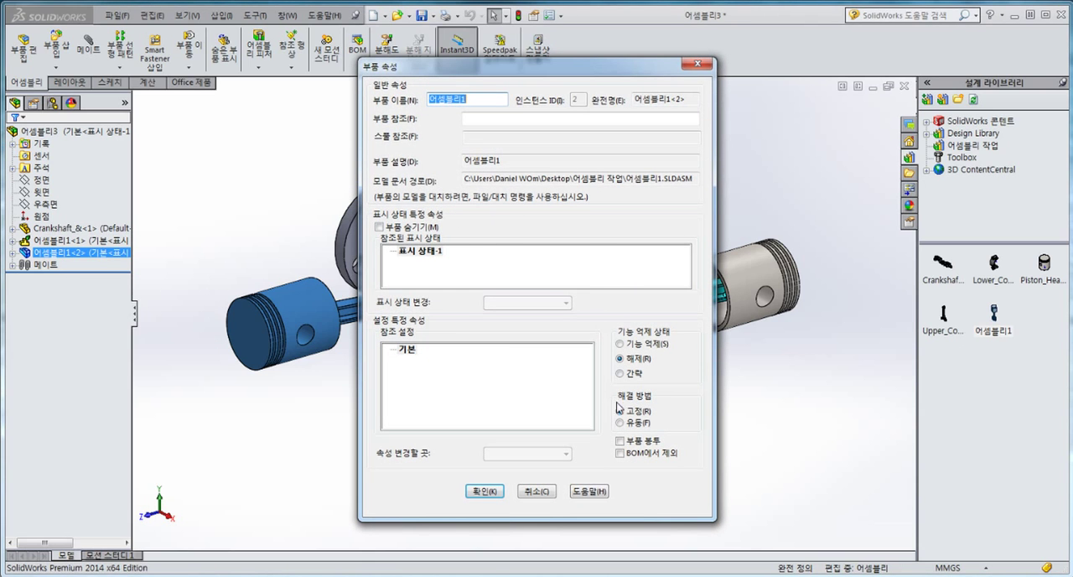
left_click(483, 491)
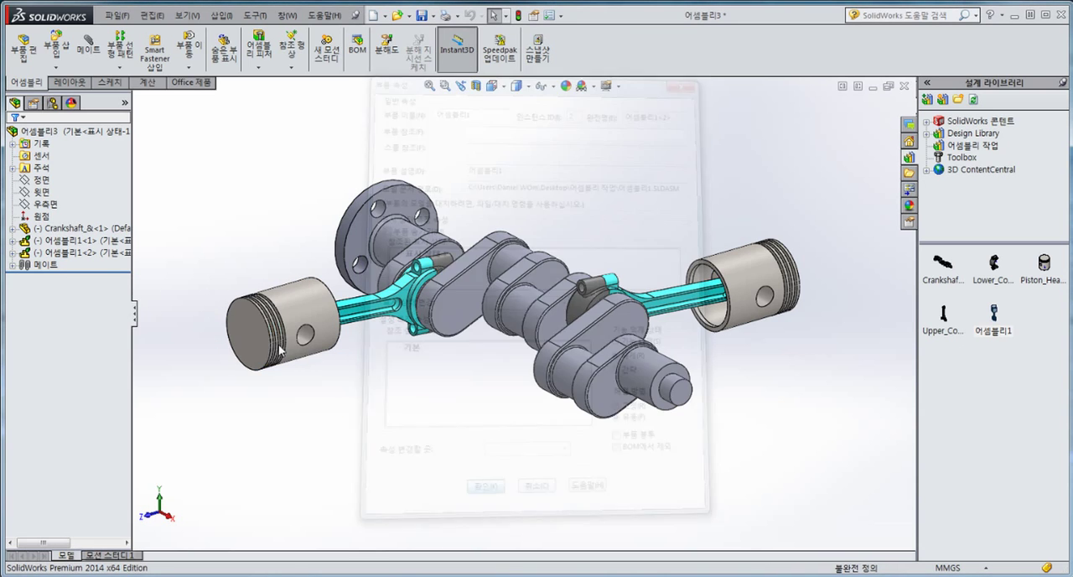
Step: Turn the crankshaft and, viewing square to its end web face, check the pistons' alignment with the assembly's 윗면 plane
left_click_drag(629, 321, 709, 375)
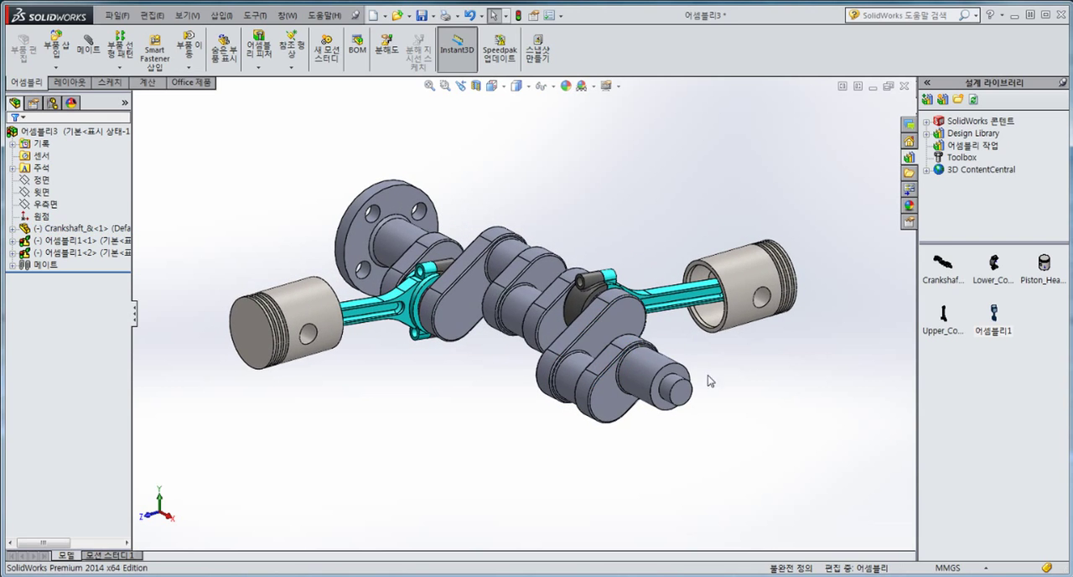
key("Escape")
left_click(619, 401)
key("ctrl+8")
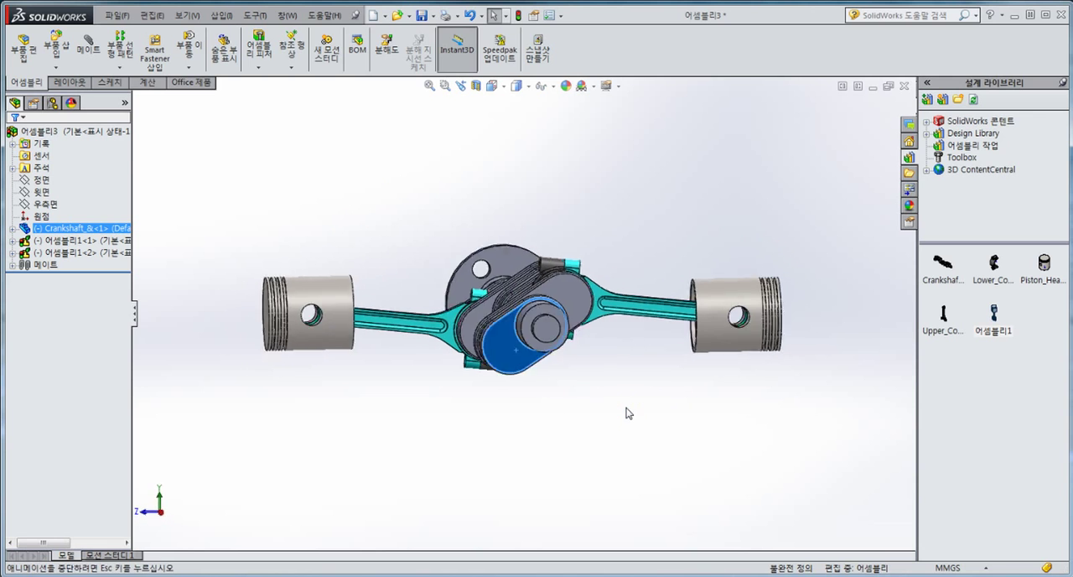
left_click_drag(573, 311, 574, 276)
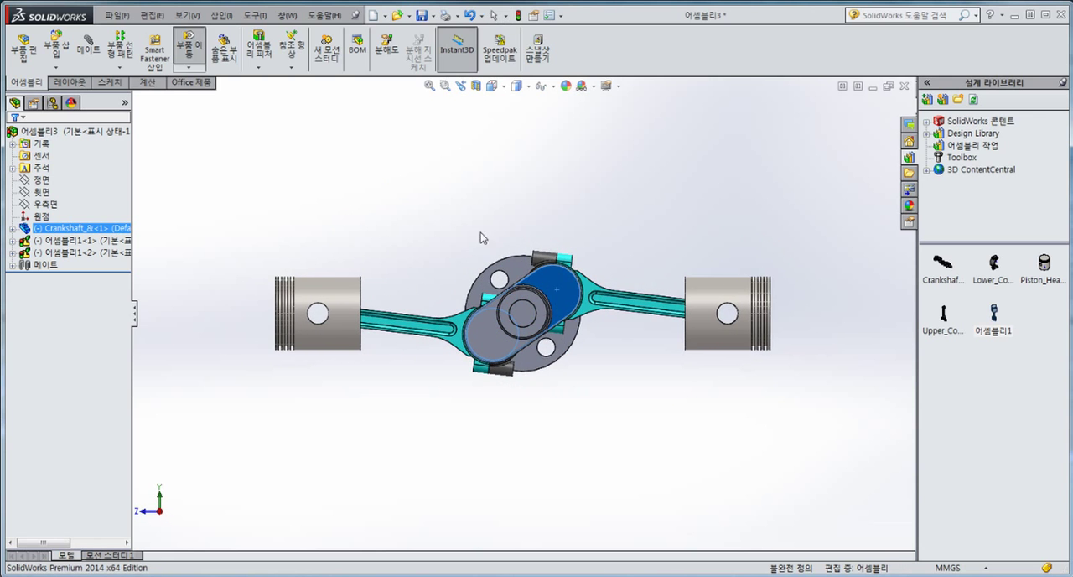
left_click(39, 192)
Step: Rotate the crankshaft further by its end web to examine both pistons' travel, then return to the isometric view
left_click_drag(576, 319, 549, 343)
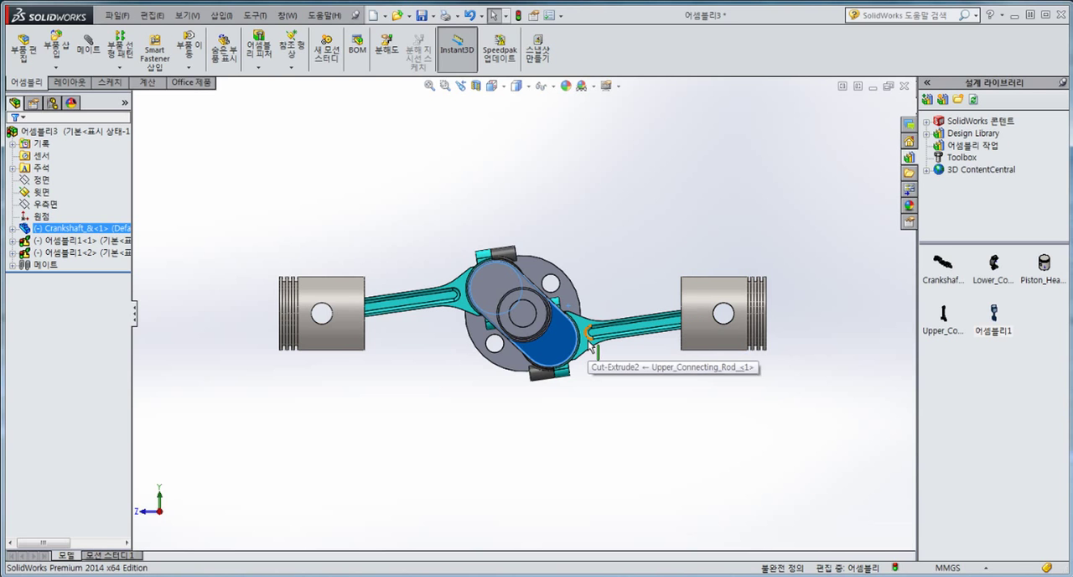
left_click_drag(550, 331, 582, 376)
key("Escape")
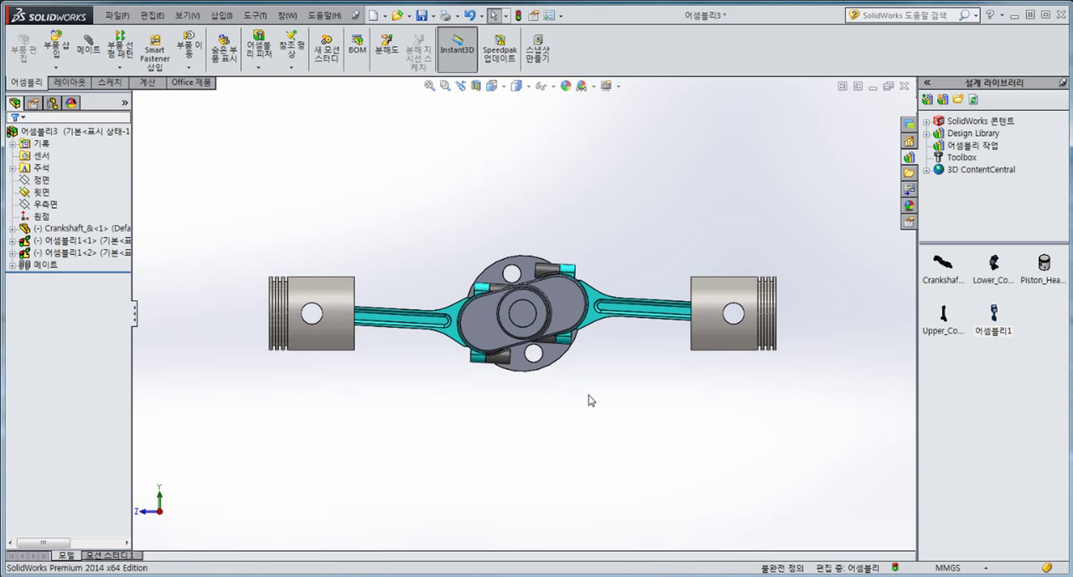
key("ctrl+7")
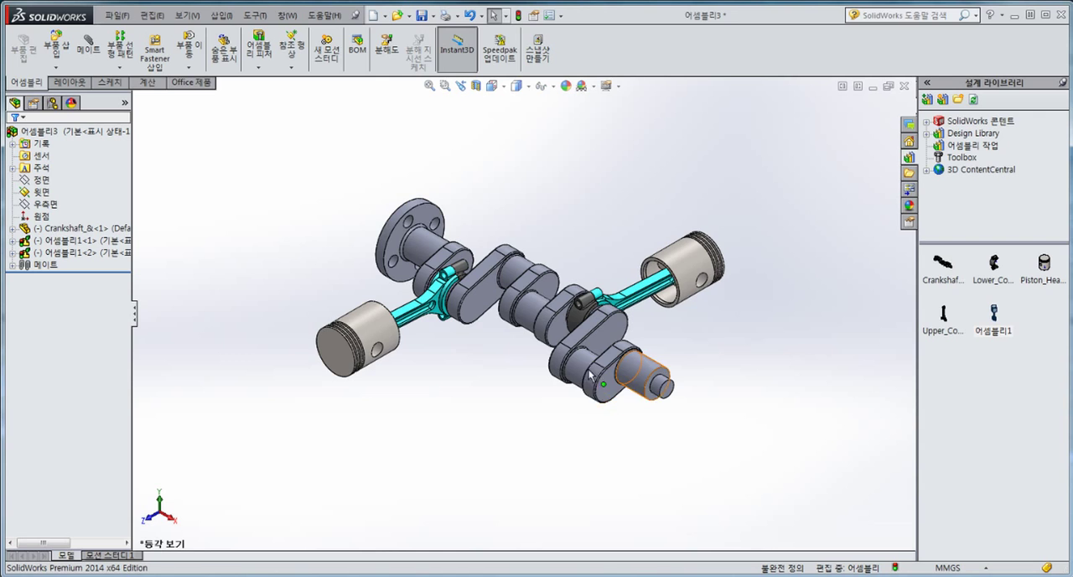
scroll(525, 299, "down", 2)
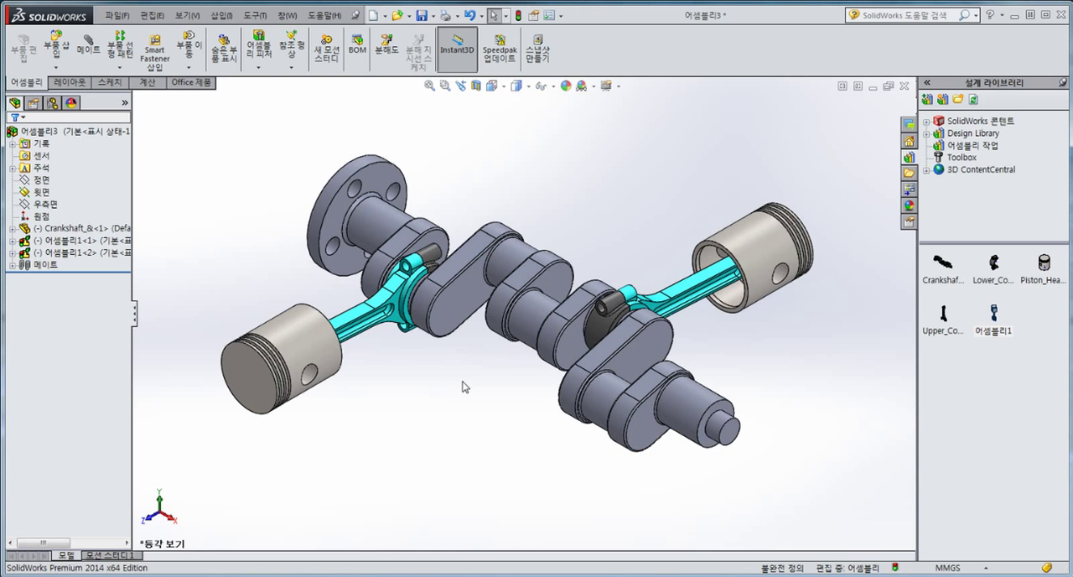